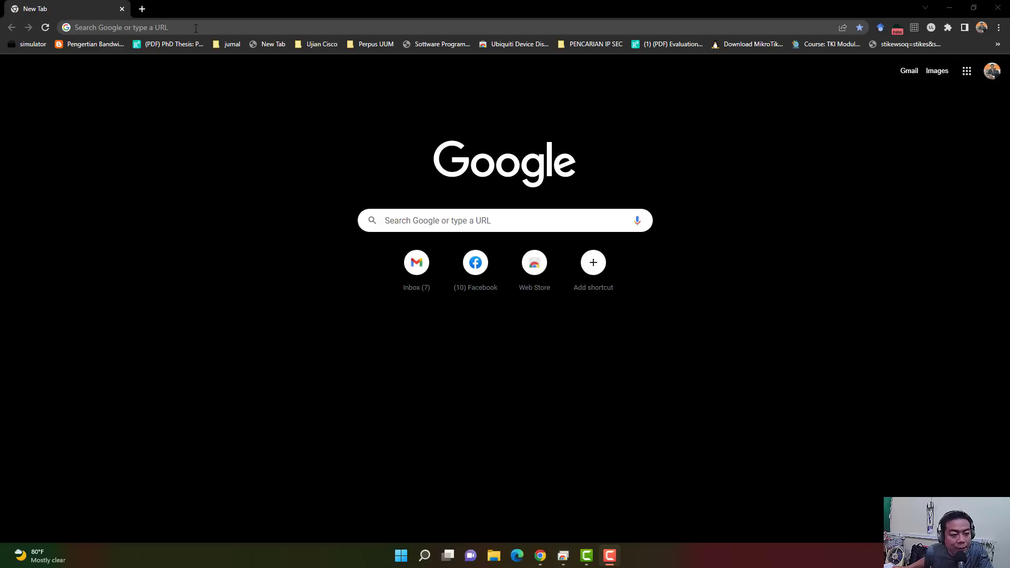
Step: Open the PPDB 2022 Halaman Utama at ppdb.riau.go.id
key(ctrl+l)
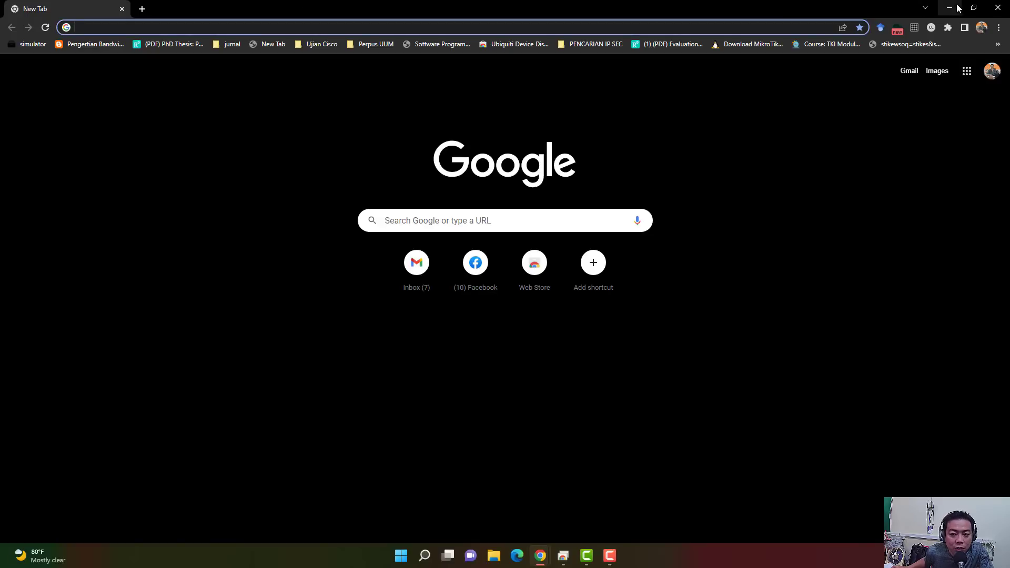
click(166, 26)
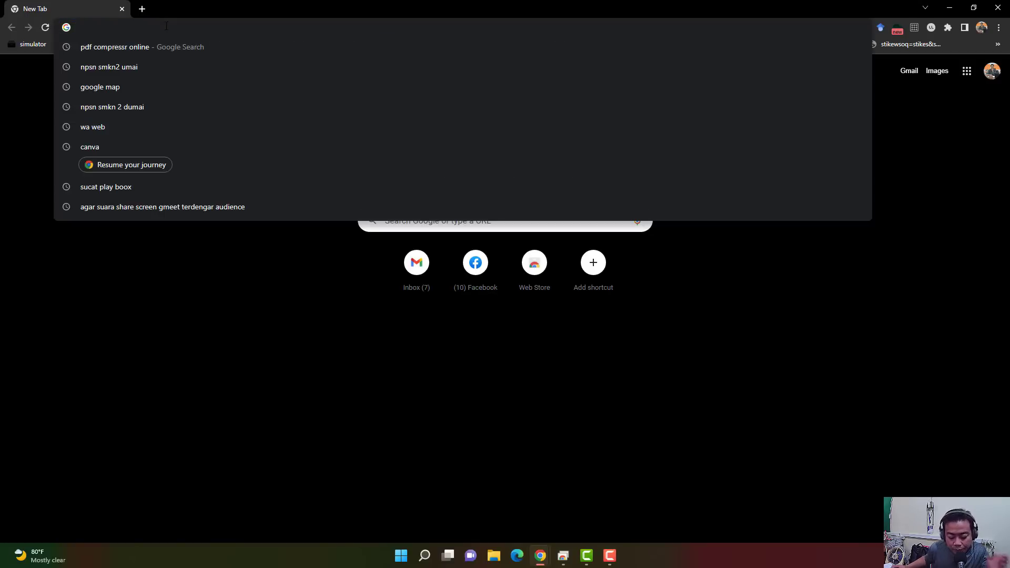
text(ppp)
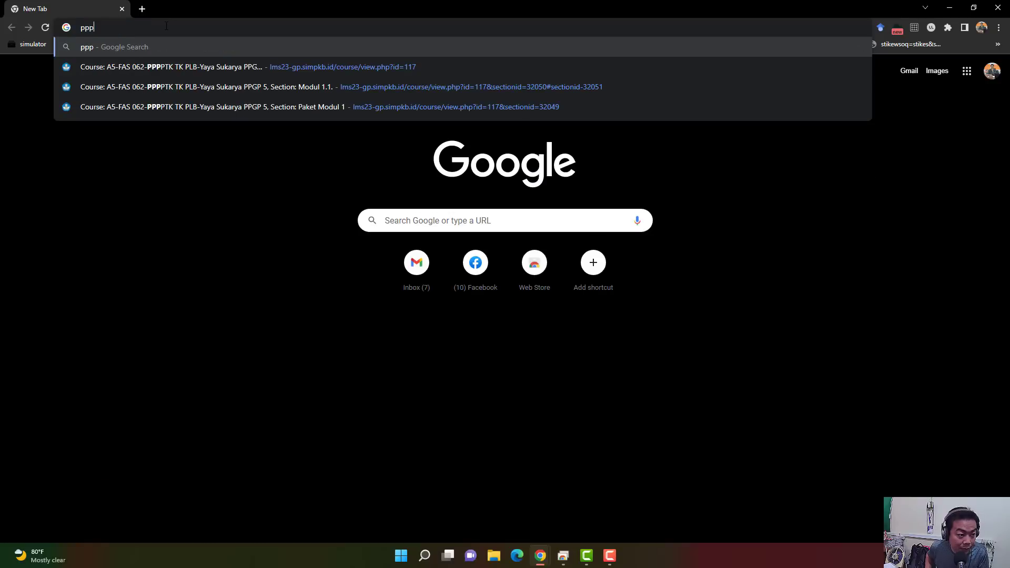
key(BackSpace)
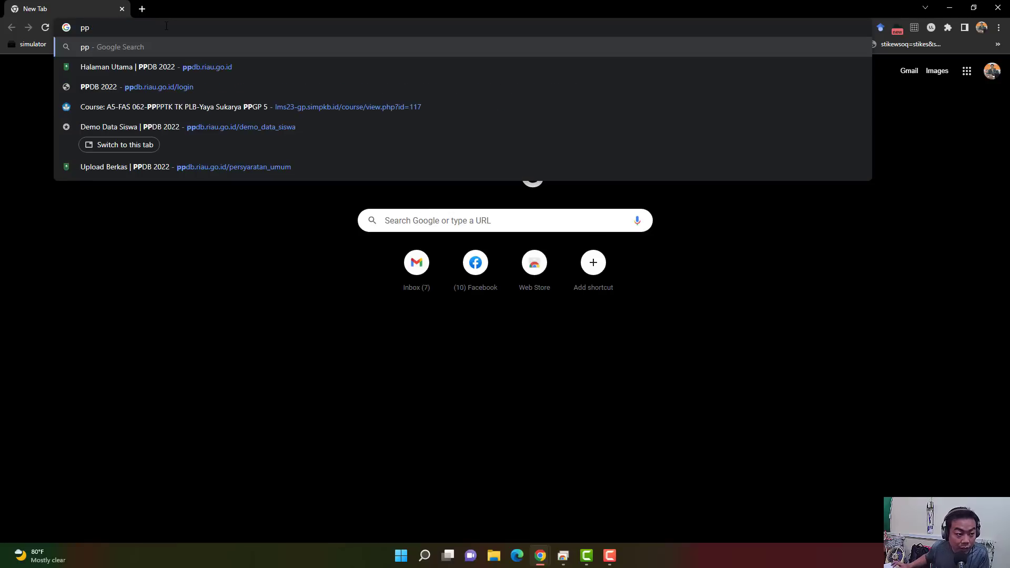
click(152, 72)
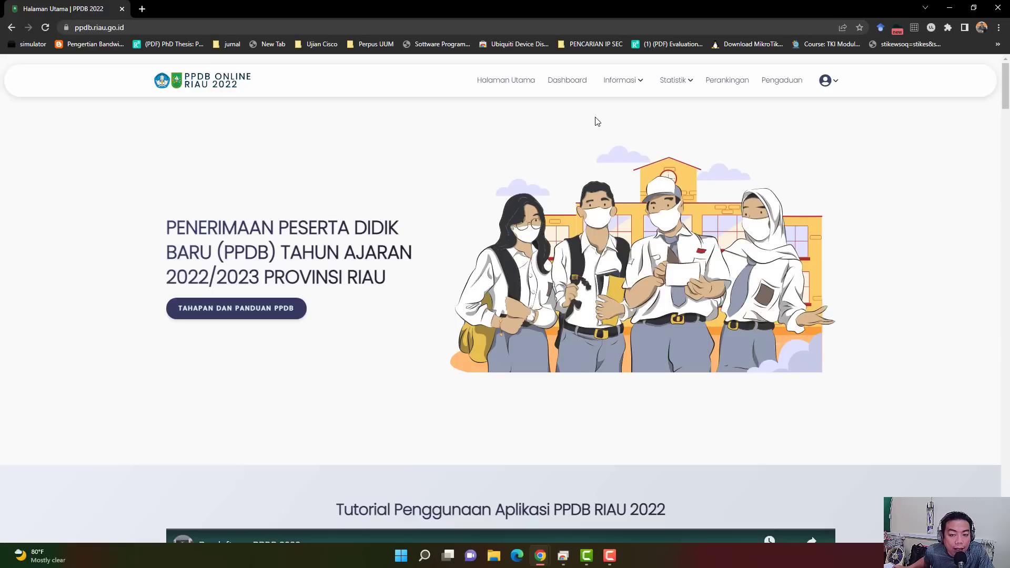
Step: Open the Persyaratan information page and download the surat pernyataan keabsahan data file listed under requirement 10
mouse_move(626, 97)
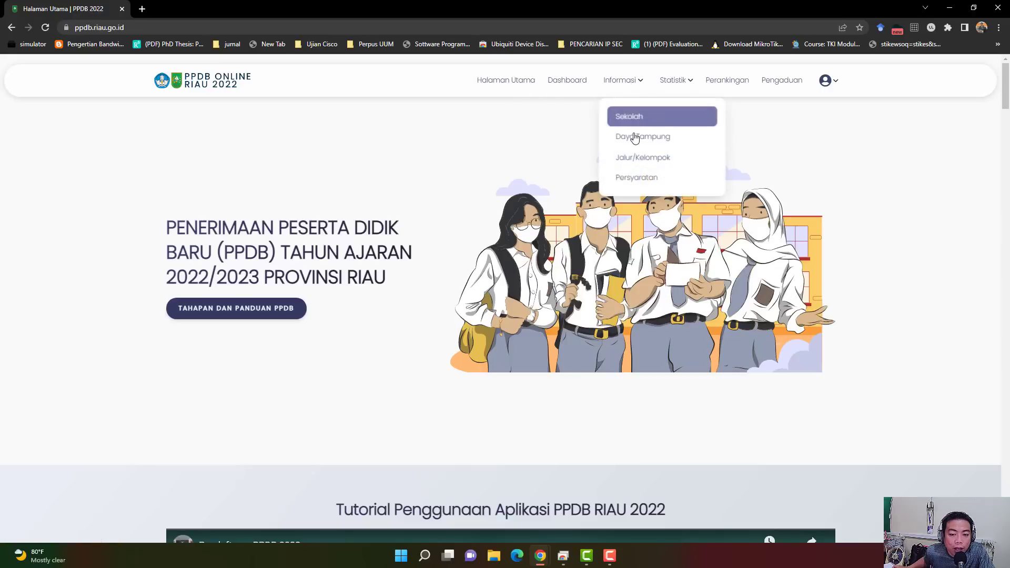
click(636, 177)
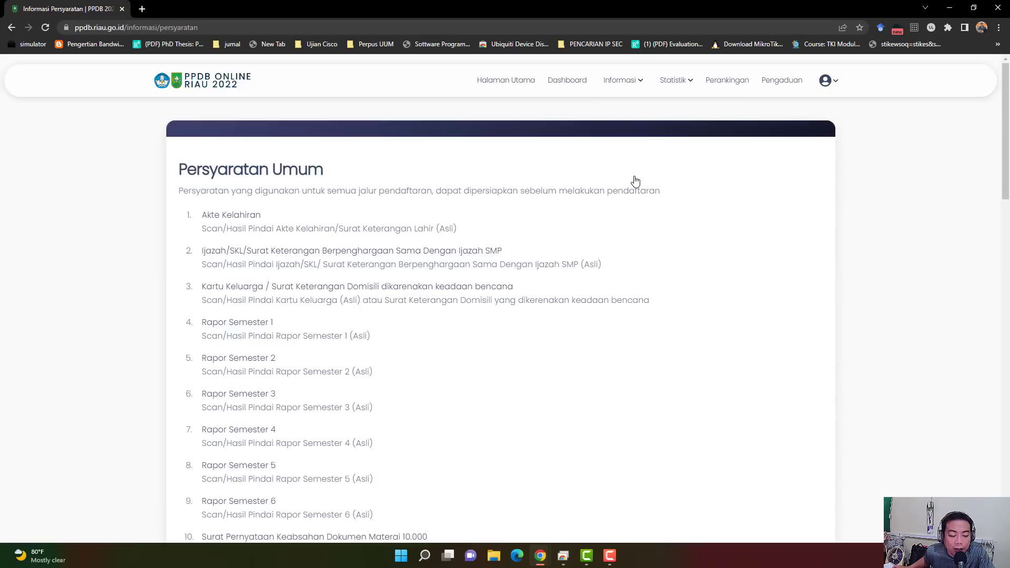
scroll(378, 308, down, 5)
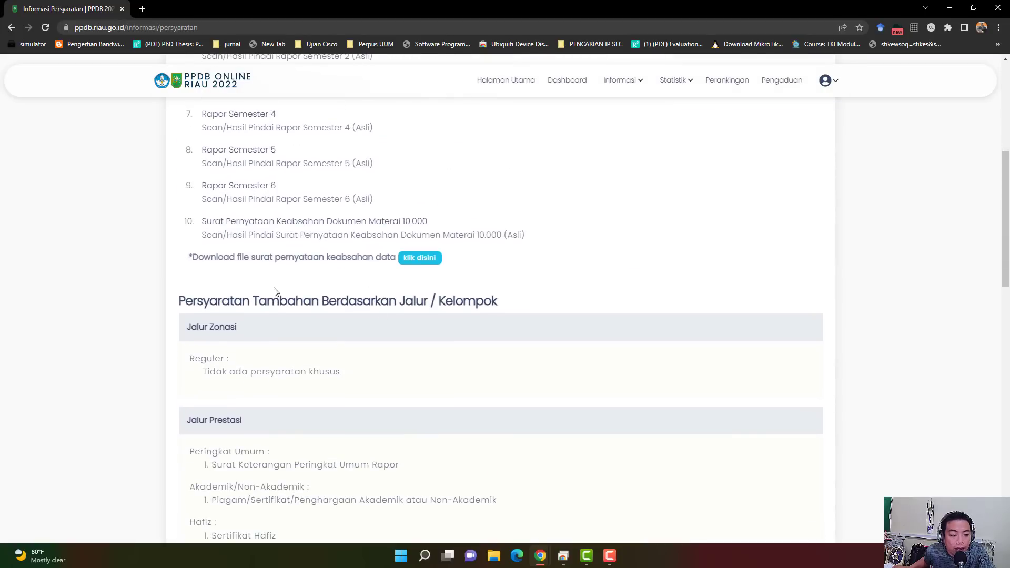
drag(202, 222, 524, 235)
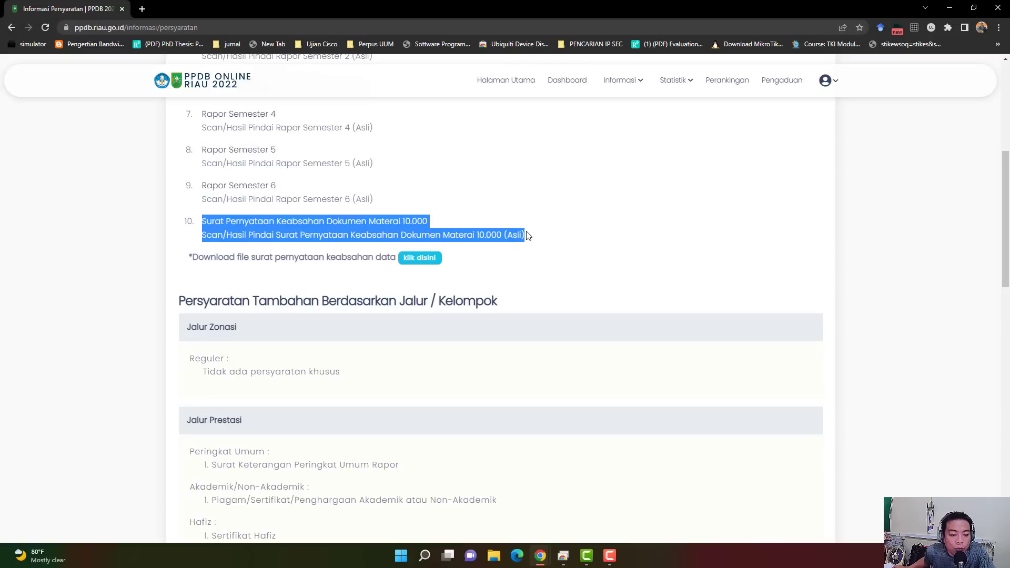
click(429, 261)
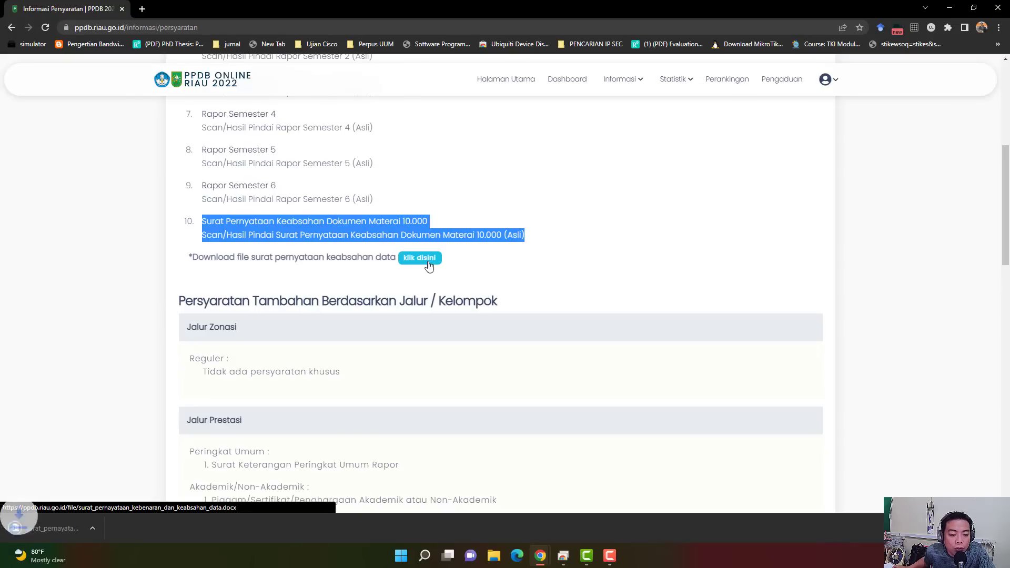
Step: Open the downloaded statement letter, examine its blank identity fields from Nama to Nomor Handphone, and close the document
click(46, 530)
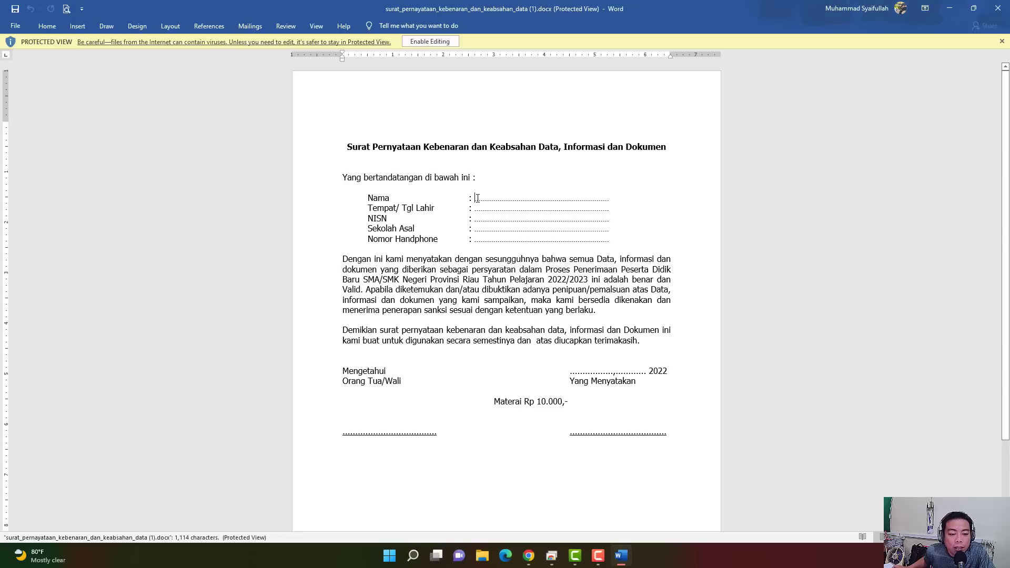
drag(476, 198, 612, 238)
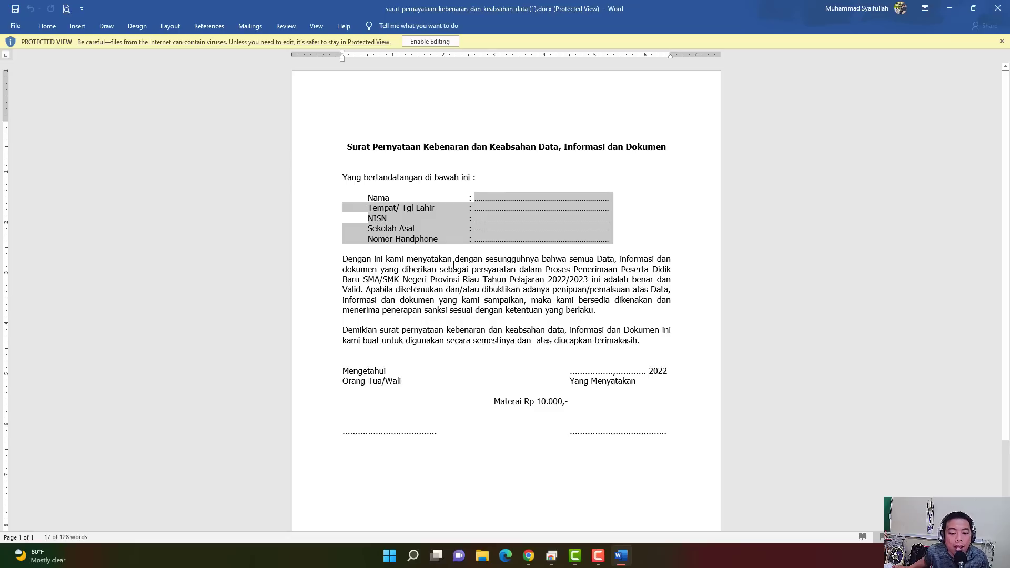
click(997, 9)
click(562, 248)
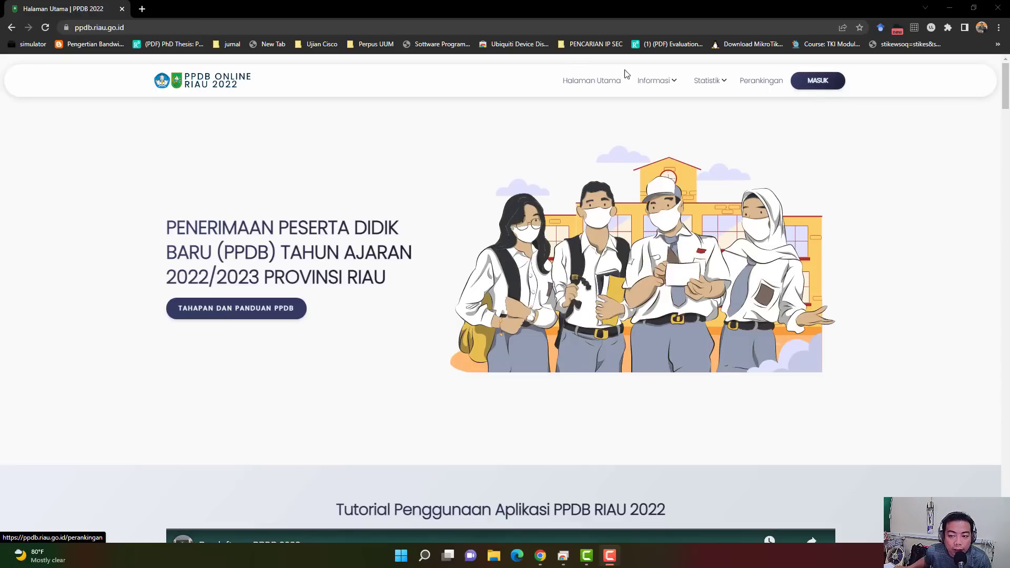
Step: Go to the Masuk Aplikasi login page and open the Registrasi form for activating an account
mouse_move(796, 114)
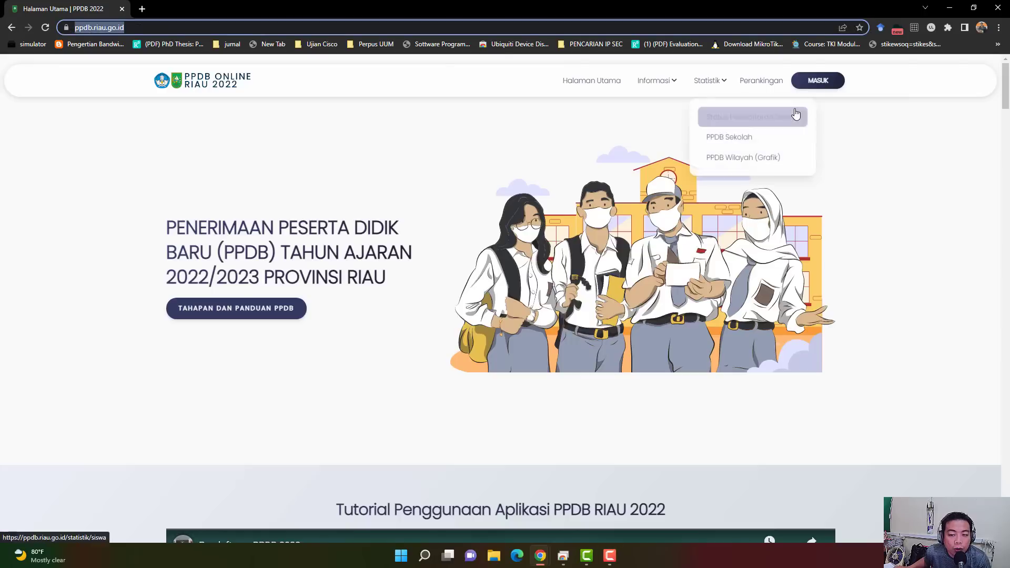
click(816, 84)
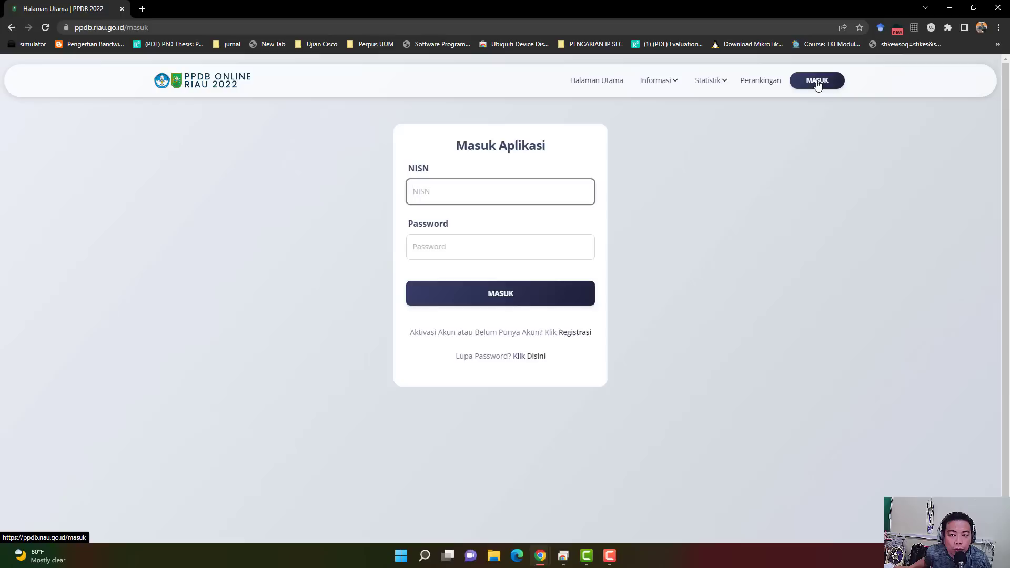
click(502, 195)
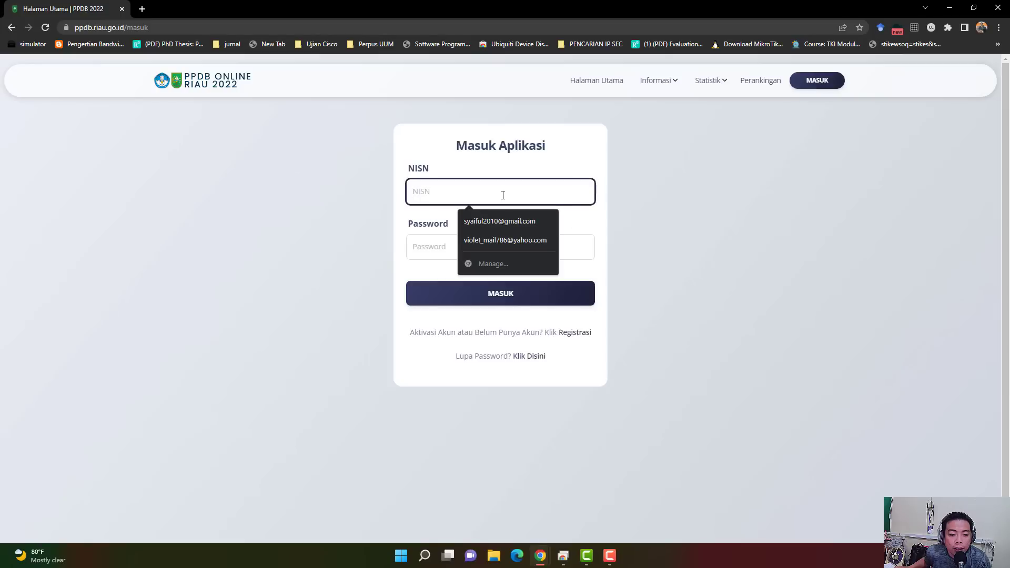
click(442, 245)
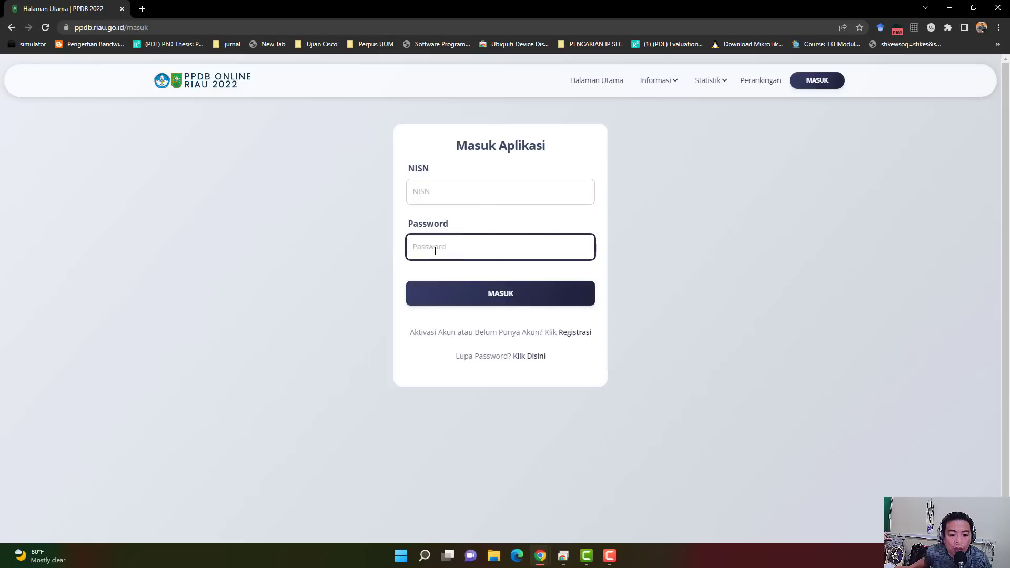
click(576, 340)
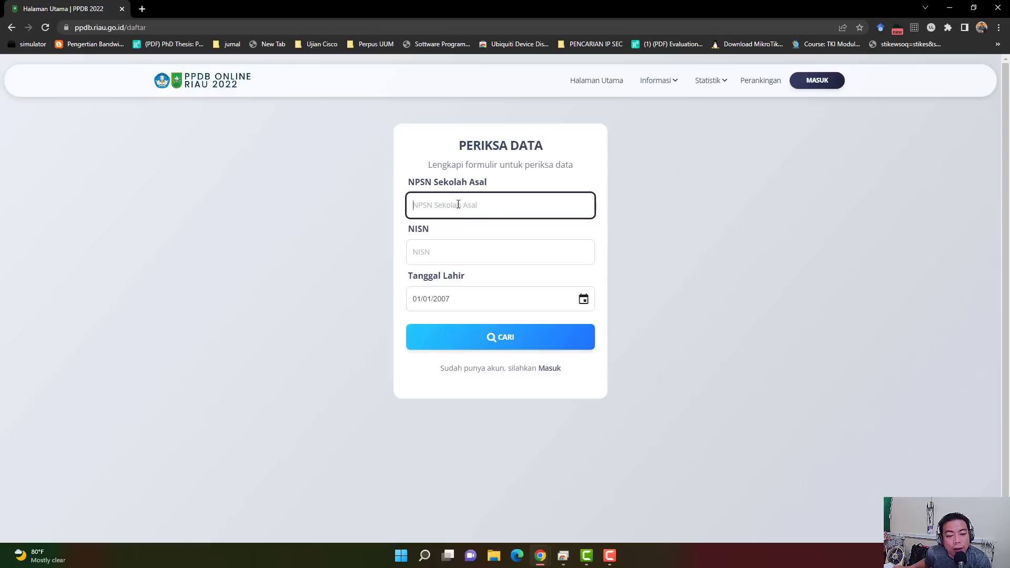
Step: Fill in the origin school's NPSN and the student's NISN in the Periksa Data form
click(453, 257)
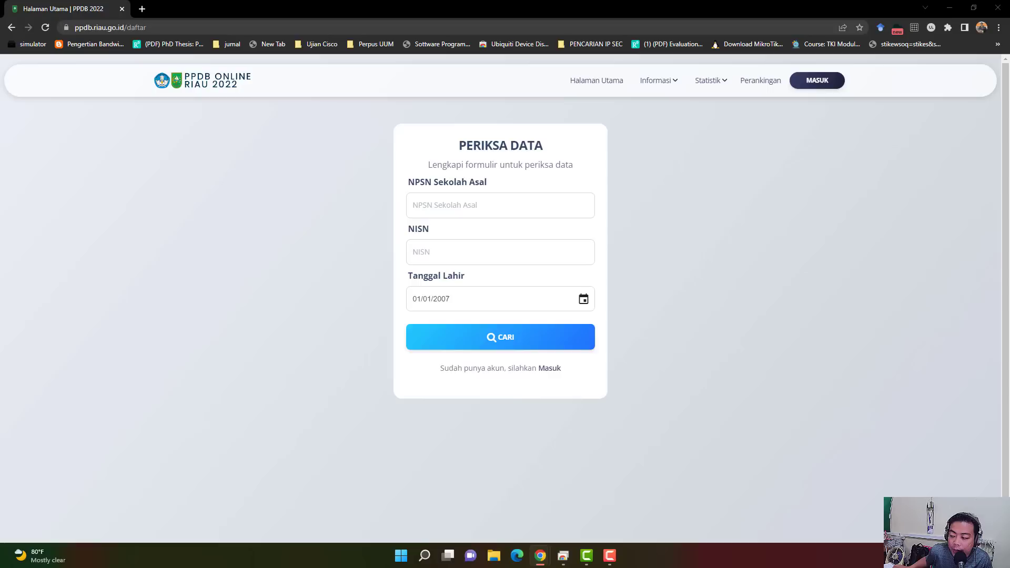
click(465, 206)
right_click(464, 206)
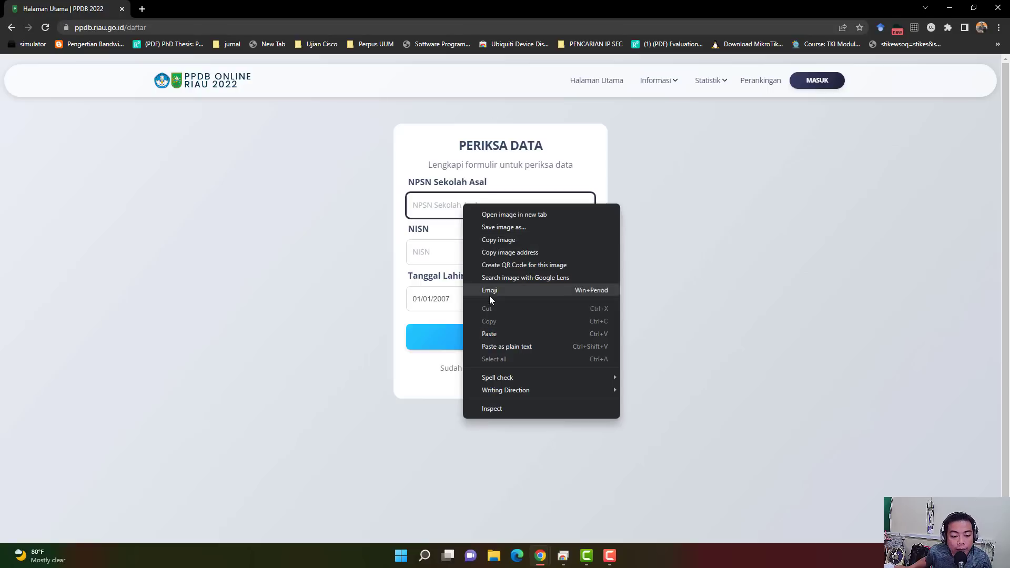
click(489, 334)
click(588, 253)
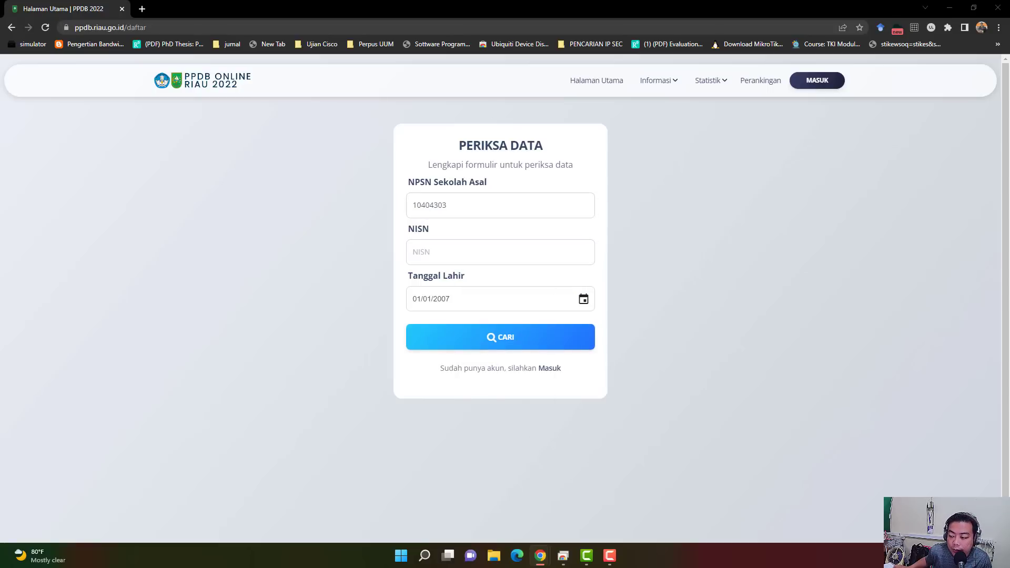
click(501, 246)
right_click(503, 248)
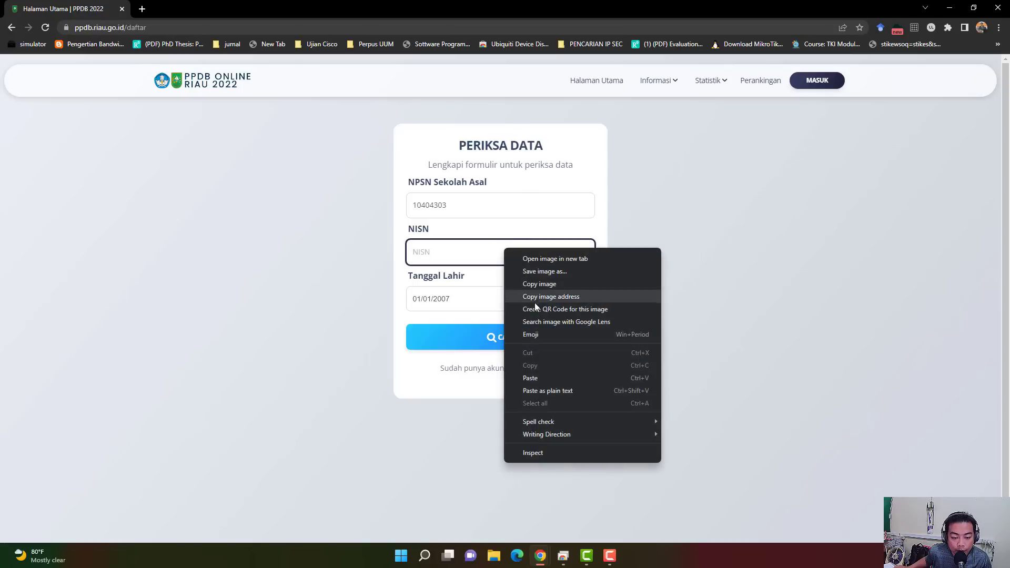
click(534, 375)
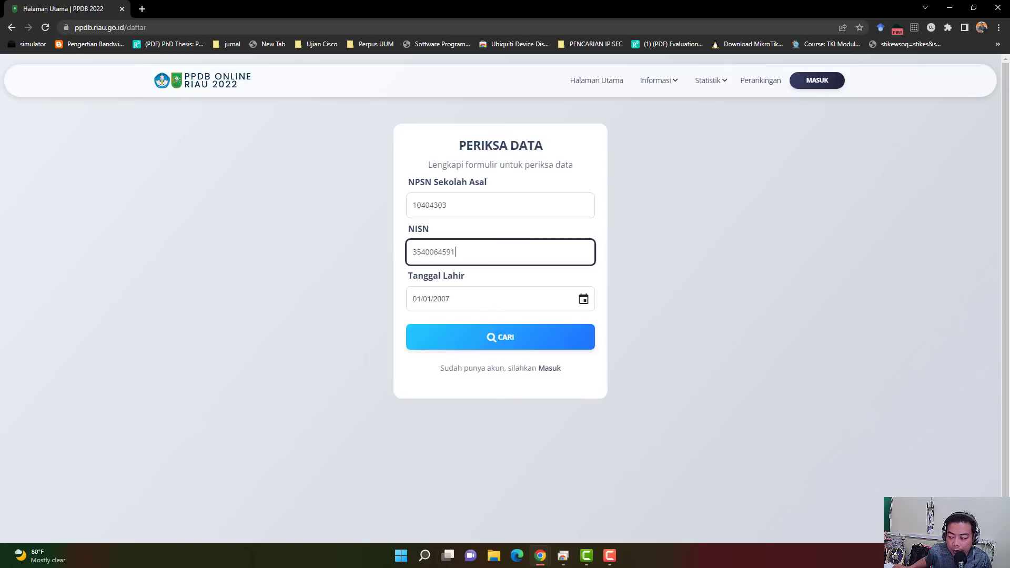
Step: Set the student's date of birth under Tanggal Lahir and search for the student's data
click(425, 297)
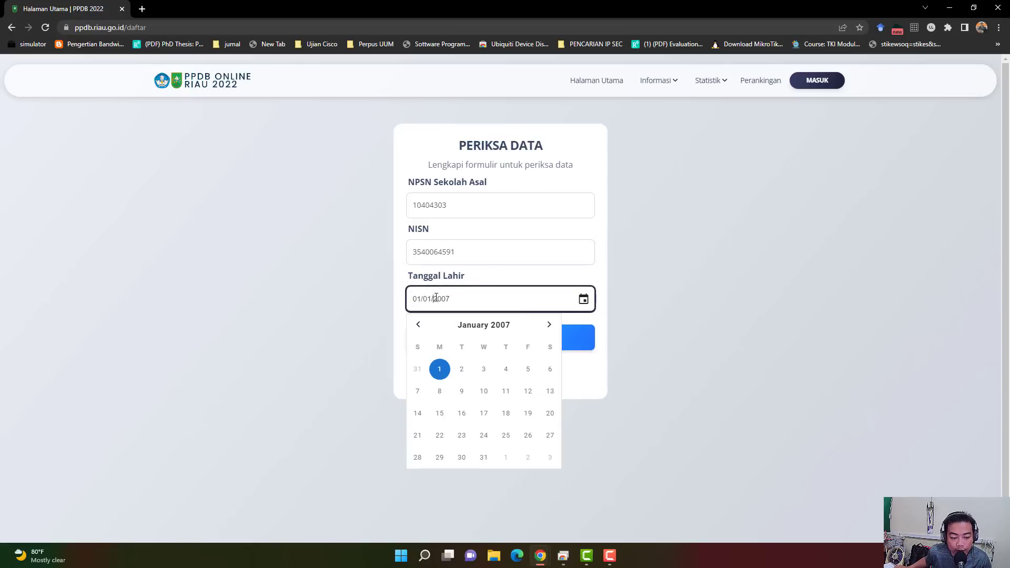
click(421, 331)
click(420, 330)
click(421, 331)
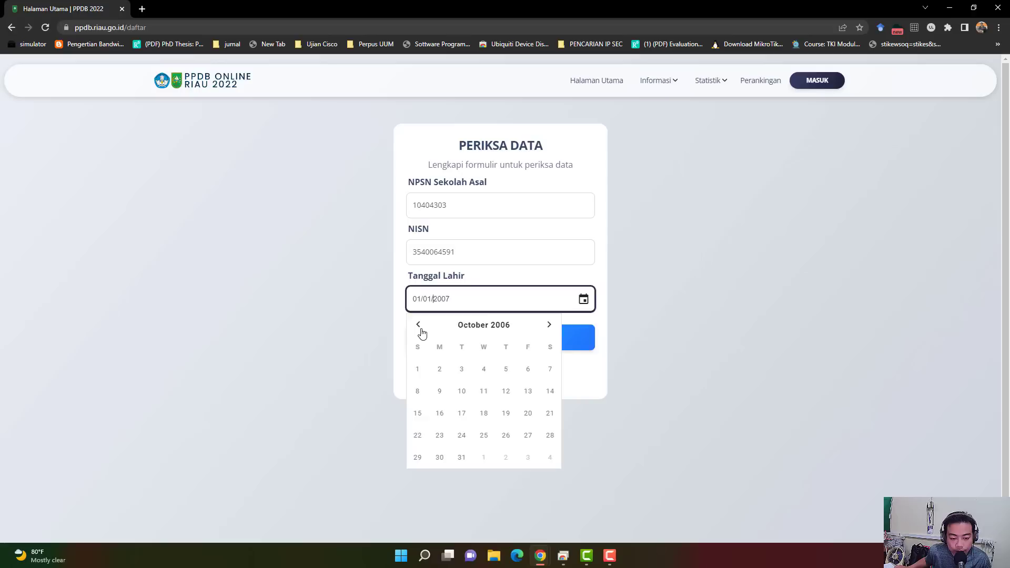
click(421, 332)
click(421, 331)
click(422, 331)
click(421, 332)
click(421, 331)
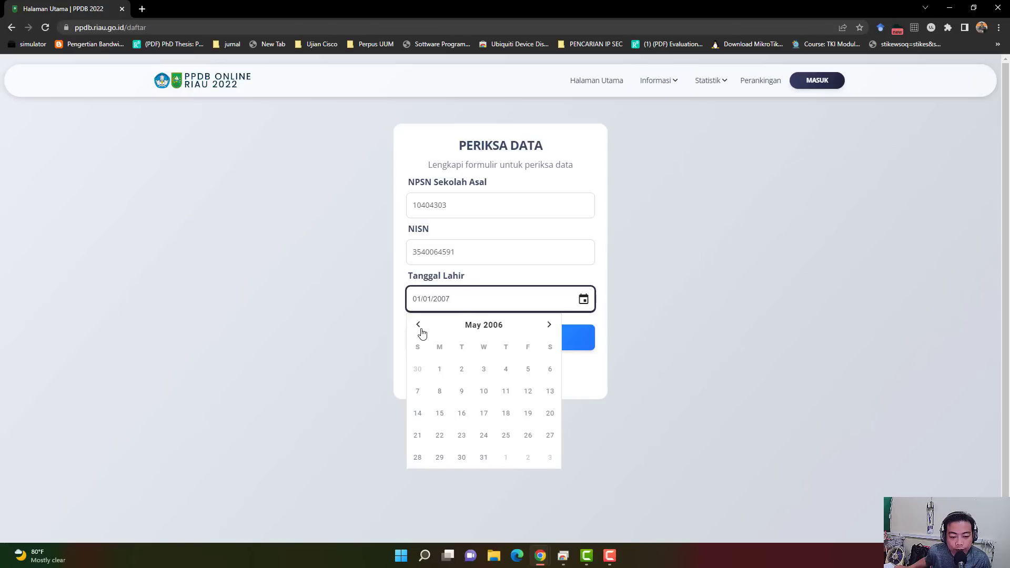
click(421, 331)
click(421, 331)
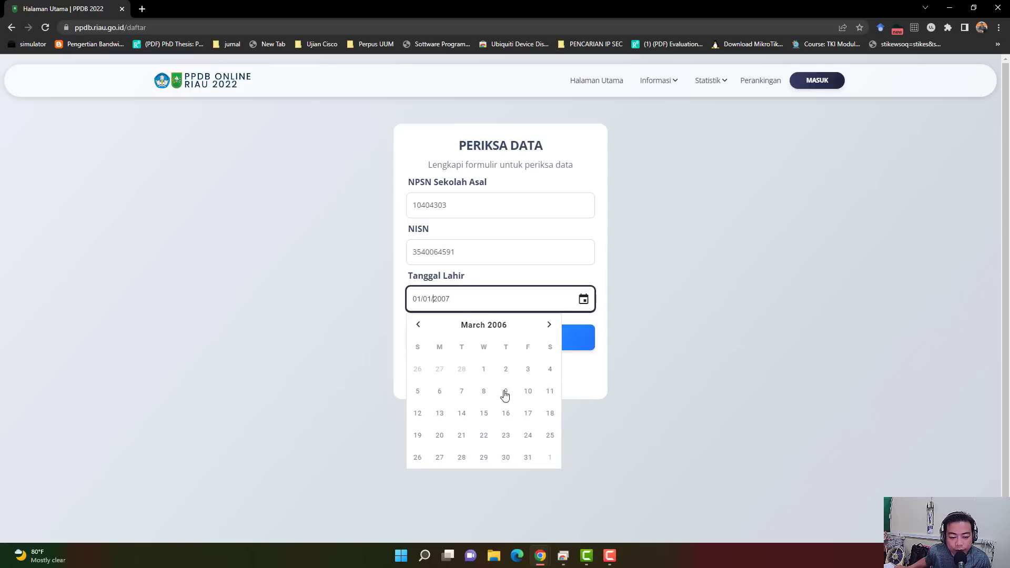
click(439, 392)
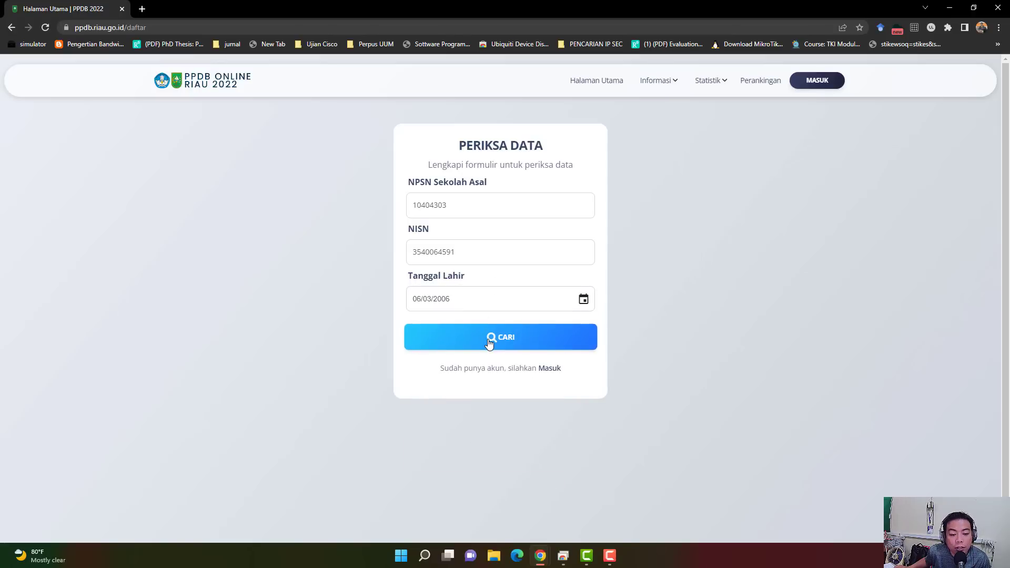
click(488, 342)
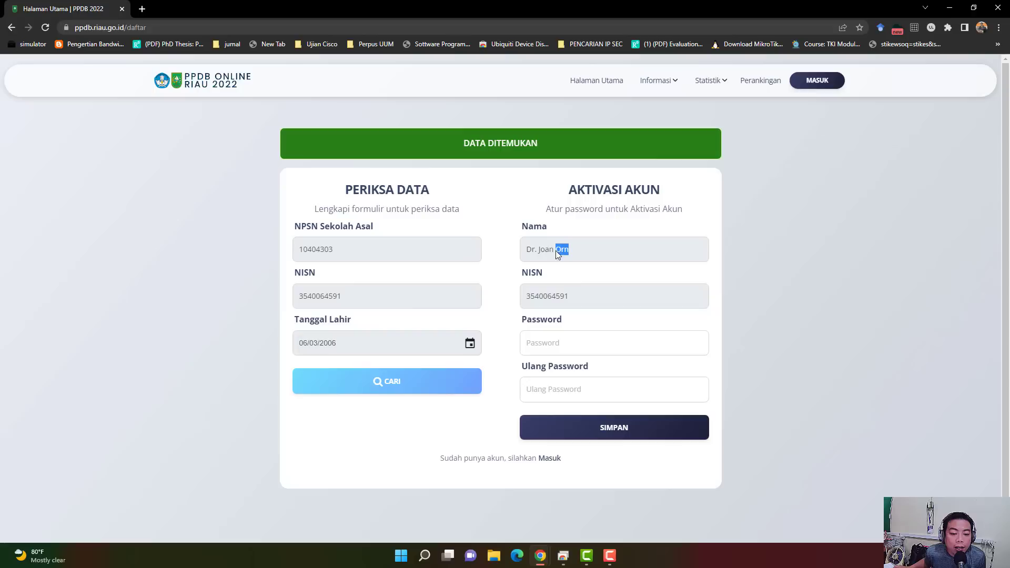
Step: Copy the student's NISN from the Aktivasi Akun form and use it as the account password in the Password field
drag(571, 298, 531, 297)
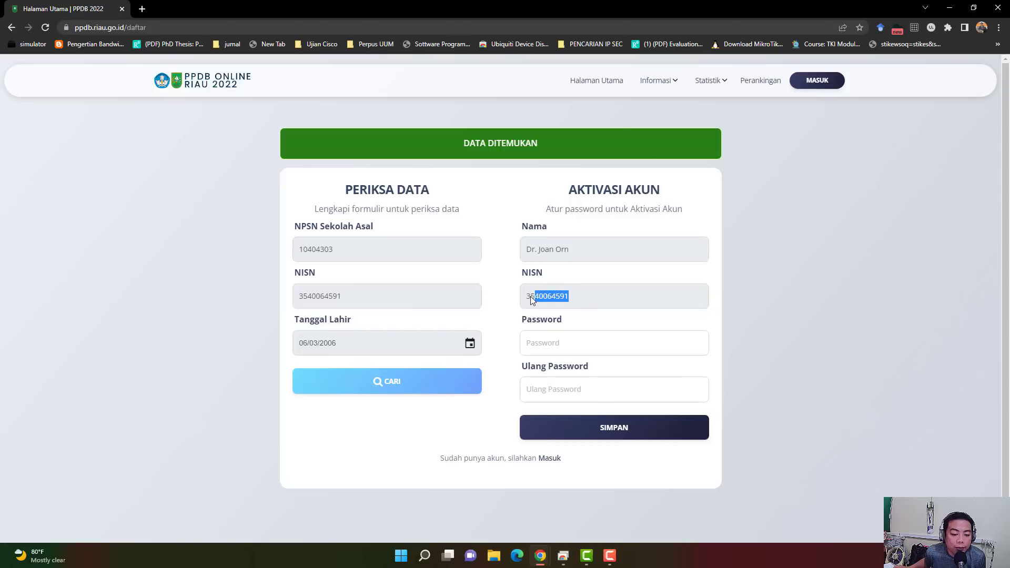
click(532, 343)
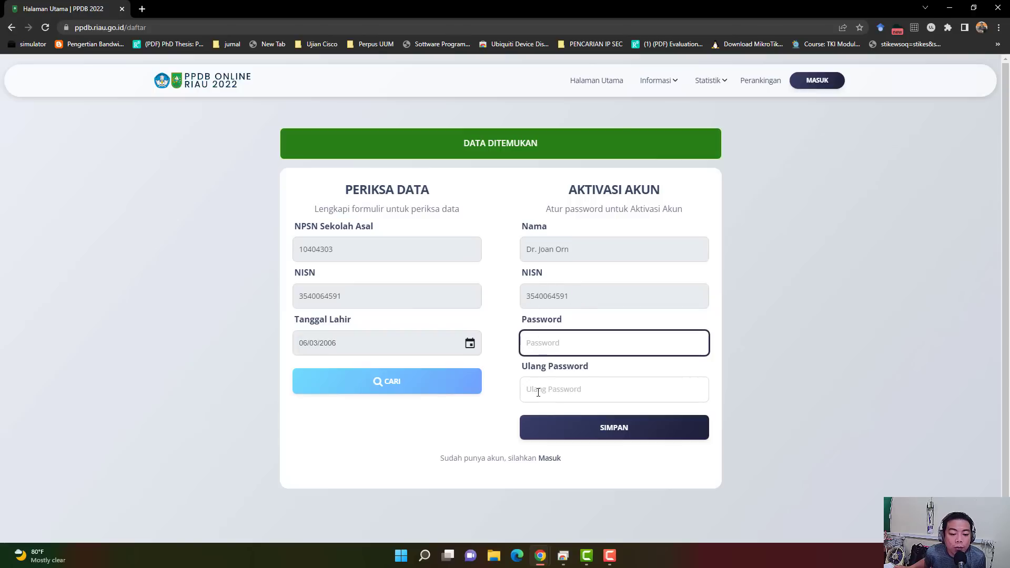
click(543, 387)
click(556, 342)
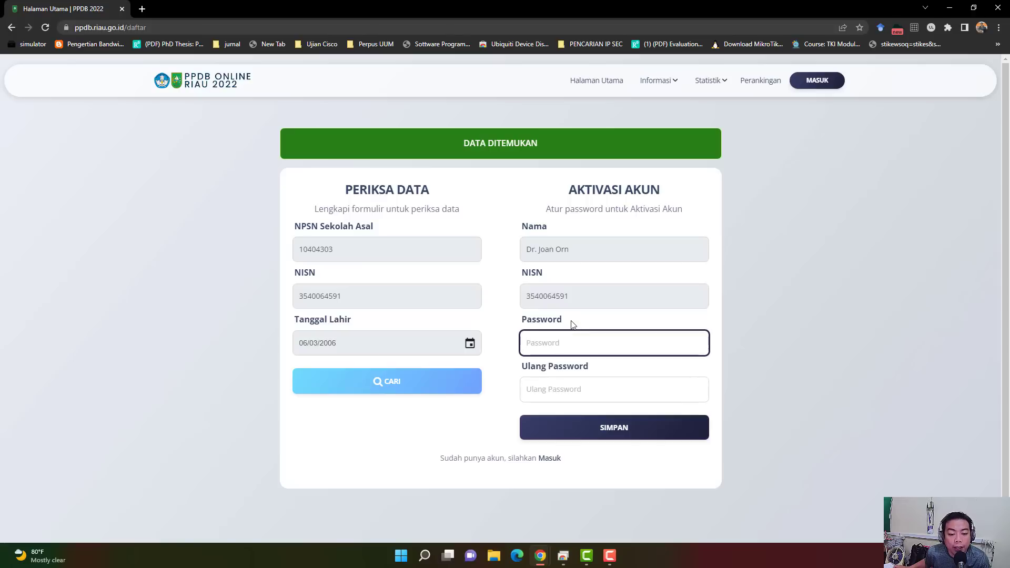
drag(569, 294, 547, 296)
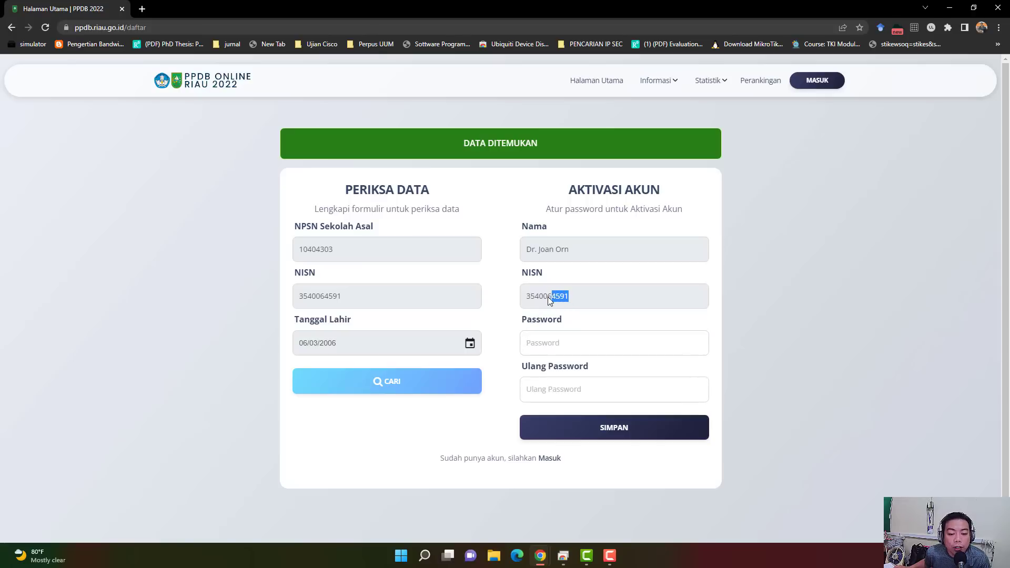
right_click(532, 296)
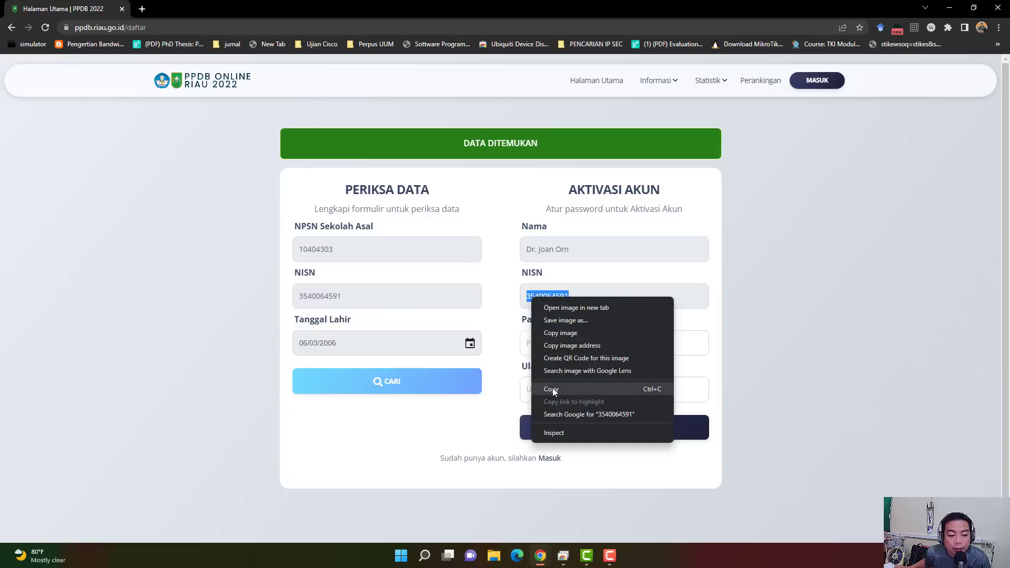
click(552, 387)
click(558, 341)
right_click(558, 341)
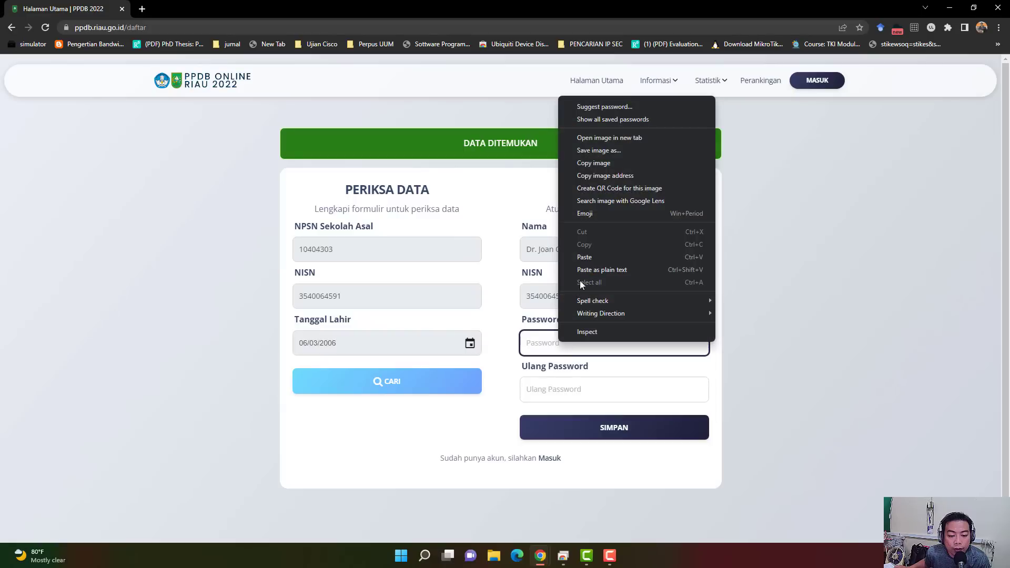
click(585, 256)
Step: Repeat the account password under Ulang Password, save the account activation and acknowledge the message
click(582, 390)
right_click(582, 390)
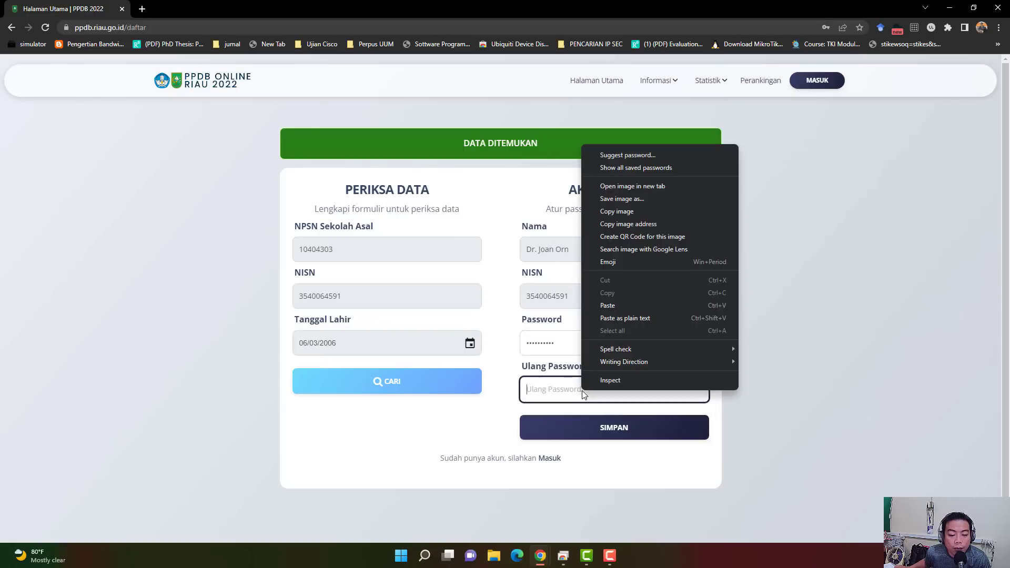
click(614, 308)
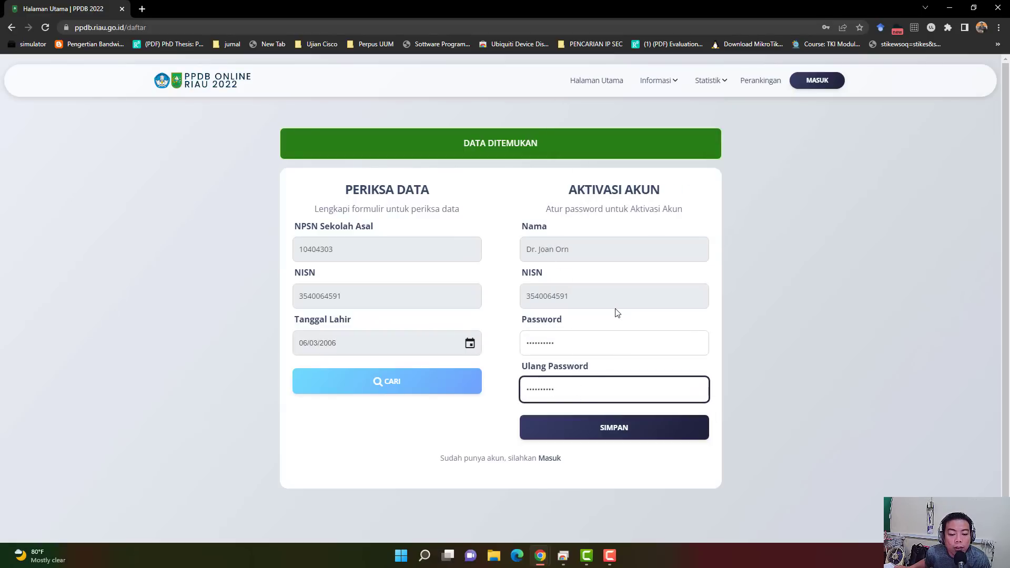
click(587, 427)
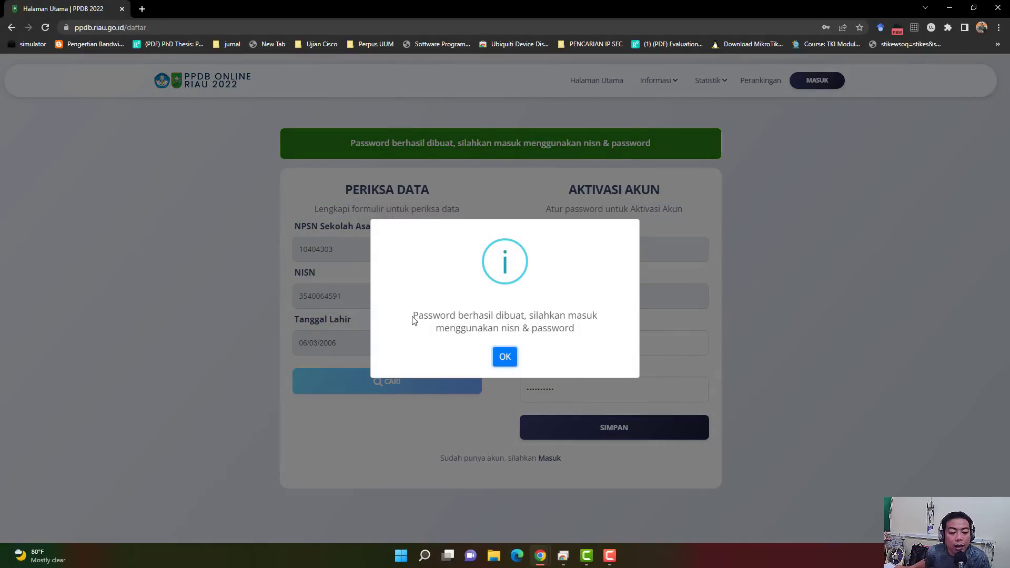
drag(414, 321, 610, 328)
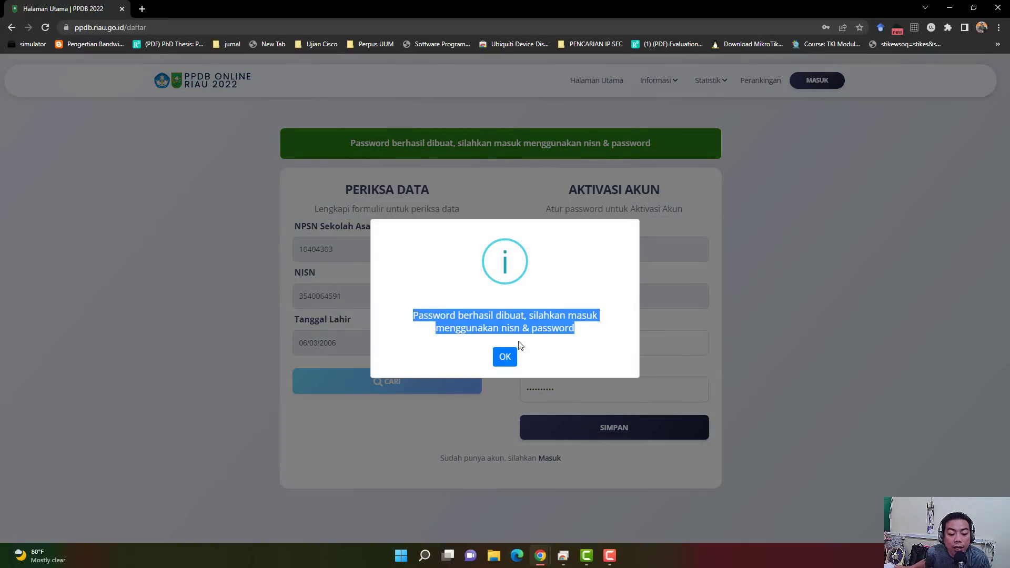
click(502, 357)
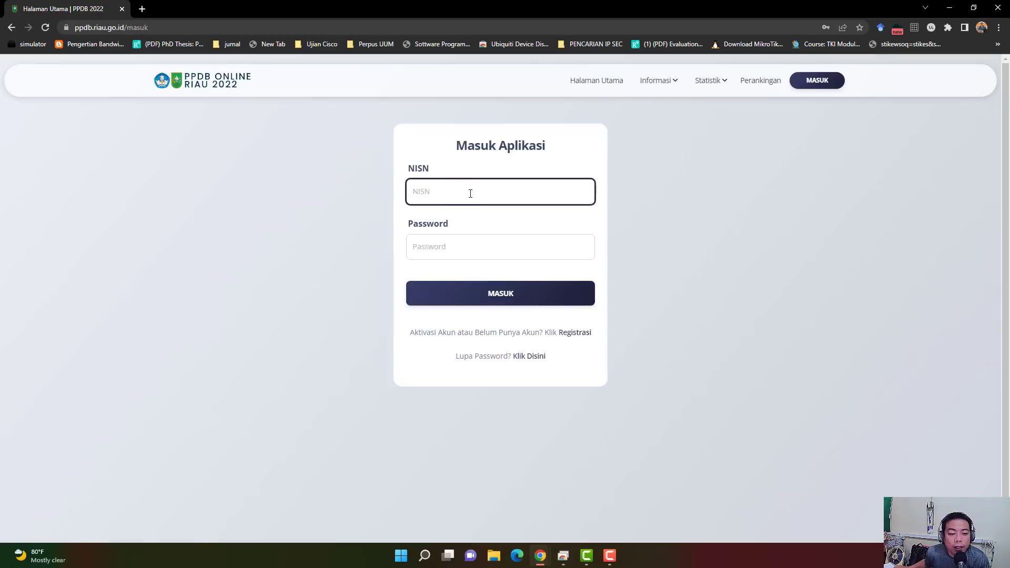
Step: Log in on the Masuk Aplikasi form with the student's NISN and the account password
right_click(471, 192)
click(502, 322)
drag(412, 172, 437, 169)
right_click(447, 245)
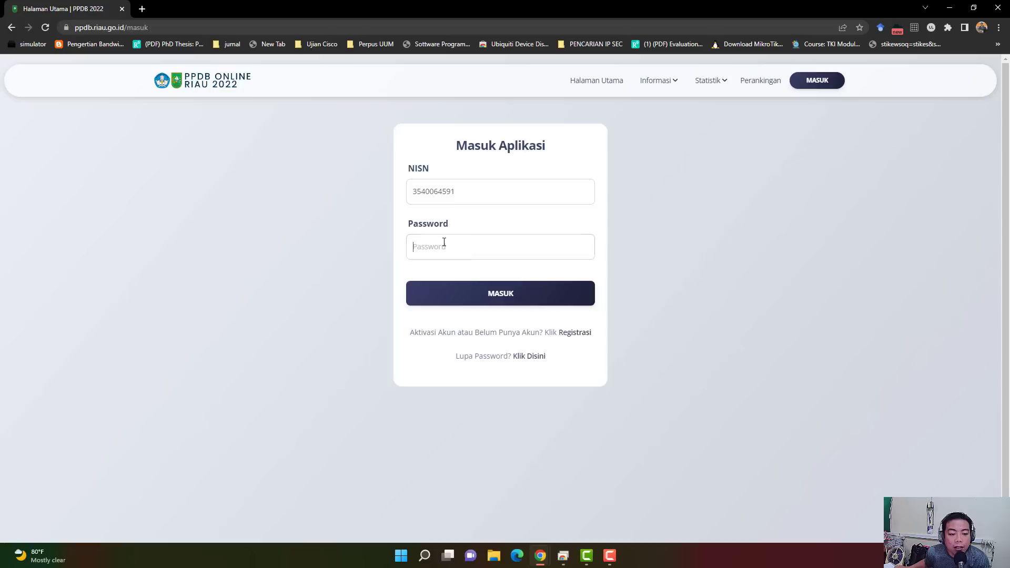
click(489, 405)
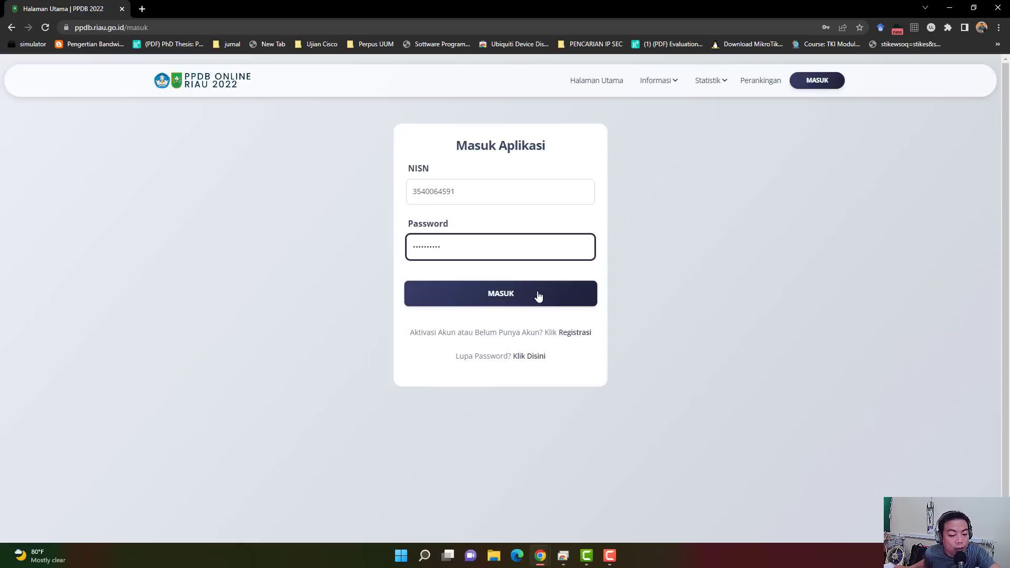
click(503, 298)
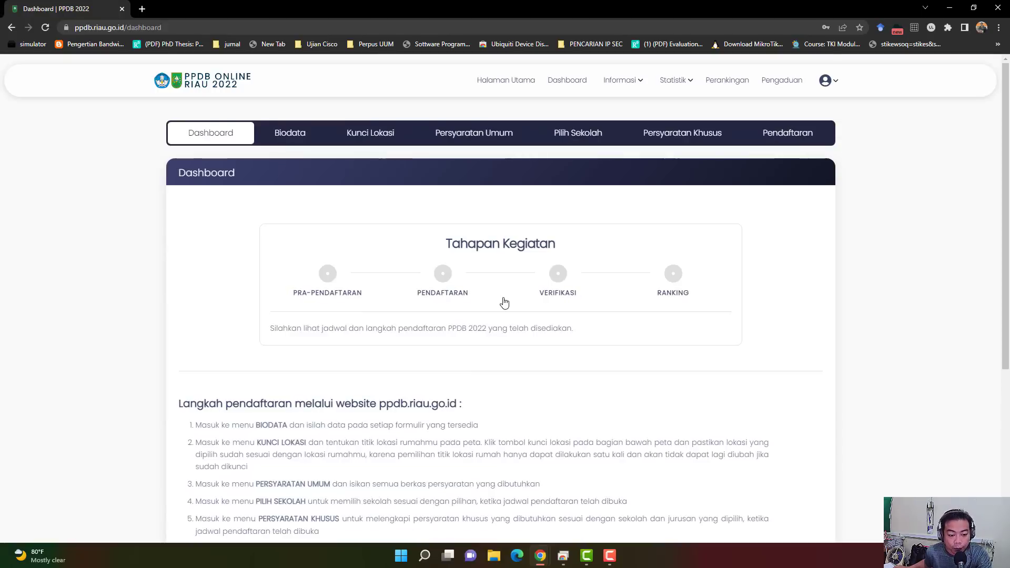
Step: Examine the Tahapan Kegiatan stages and the seven registration steps listed under Langkah pendaftaran on the dashboard
scroll(505, 300, down, 5)
scroll(504, 301, up, 5)
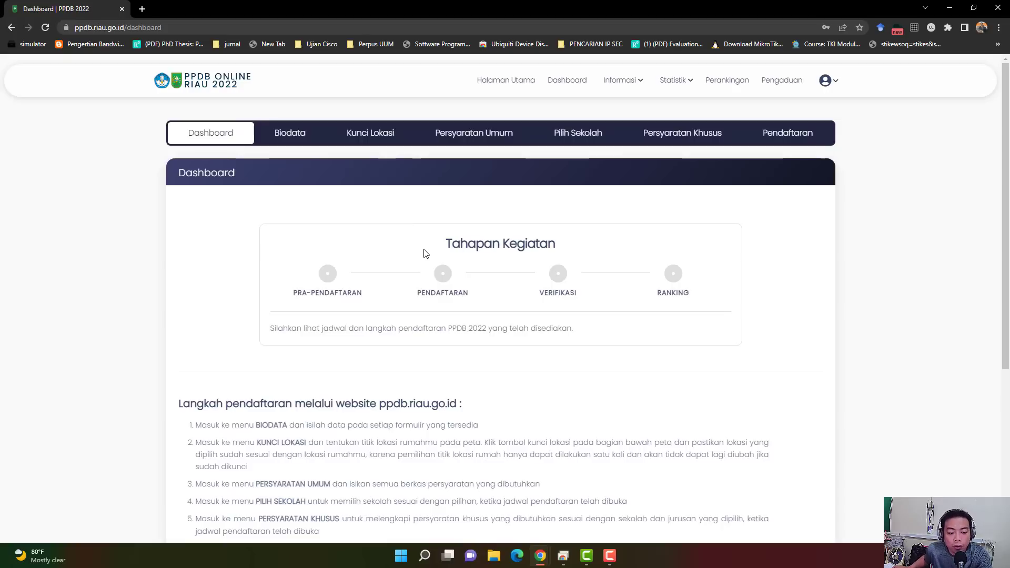
scroll(393, 296, down, 3)
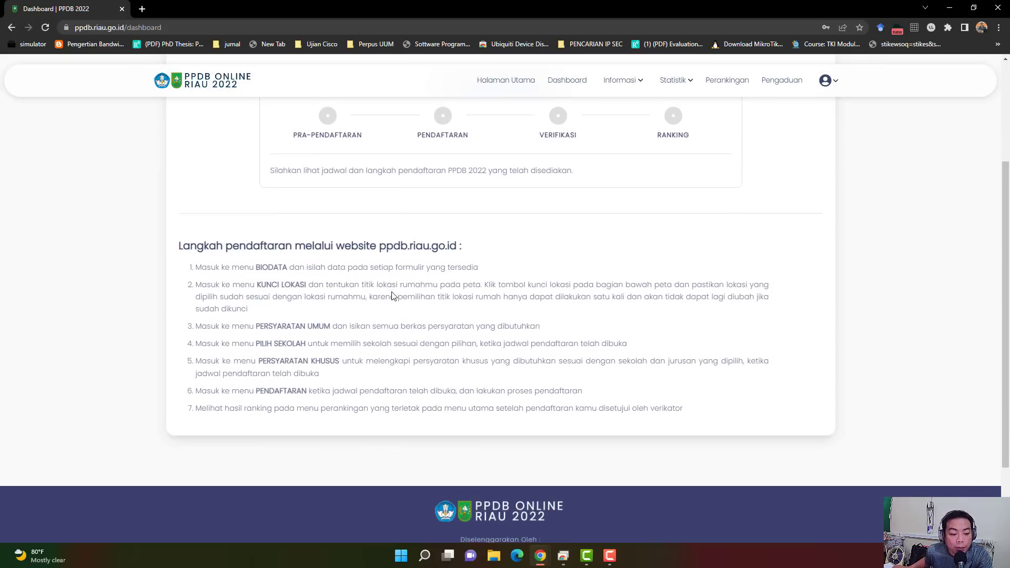
drag(178, 248, 678, 423)
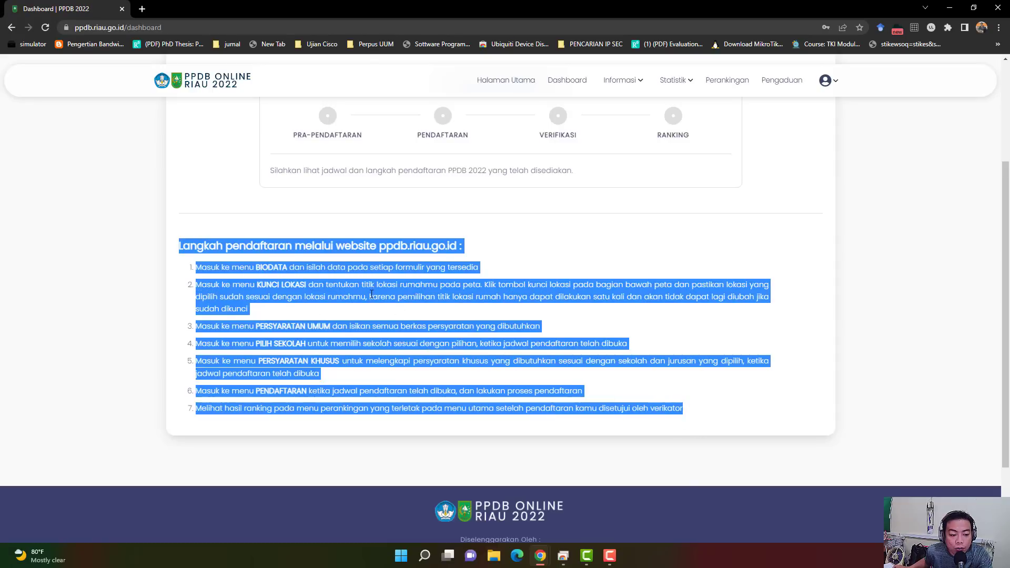
click(216, 270)
drag(199, 268, 546, 327)
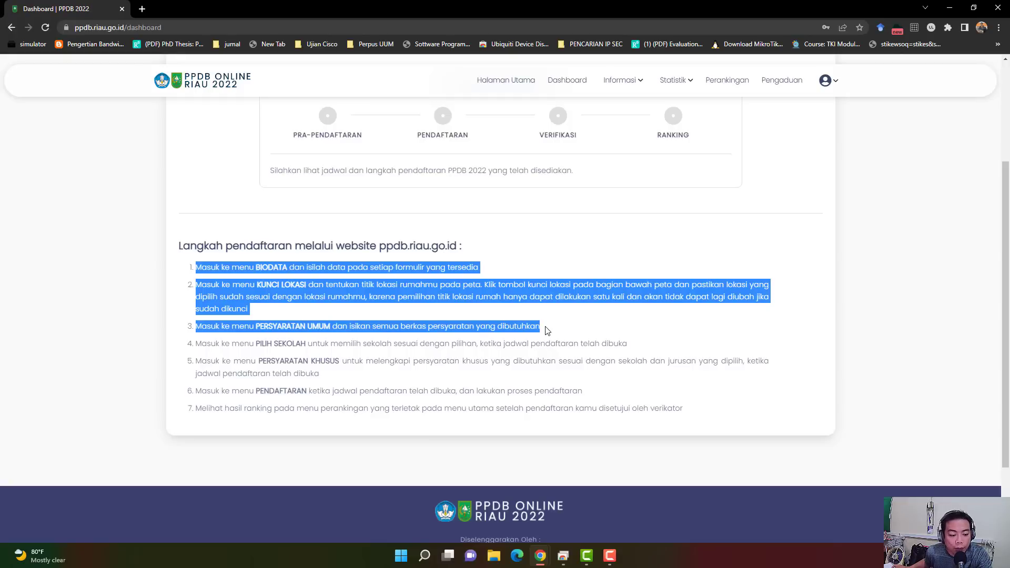
click(390, 392)
scroll(366, 364, up, 3)
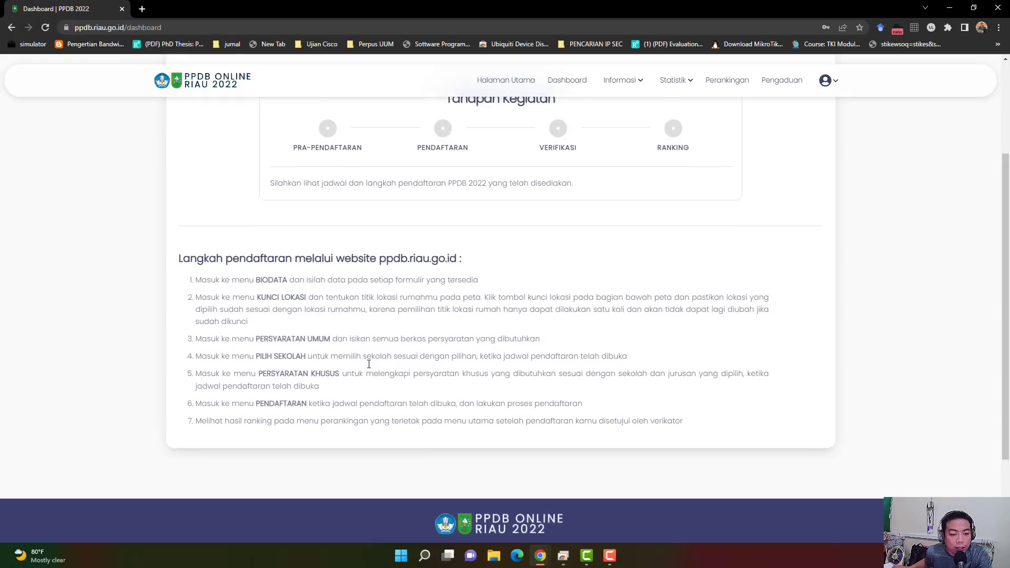
scroll(368, 364, down, 3)
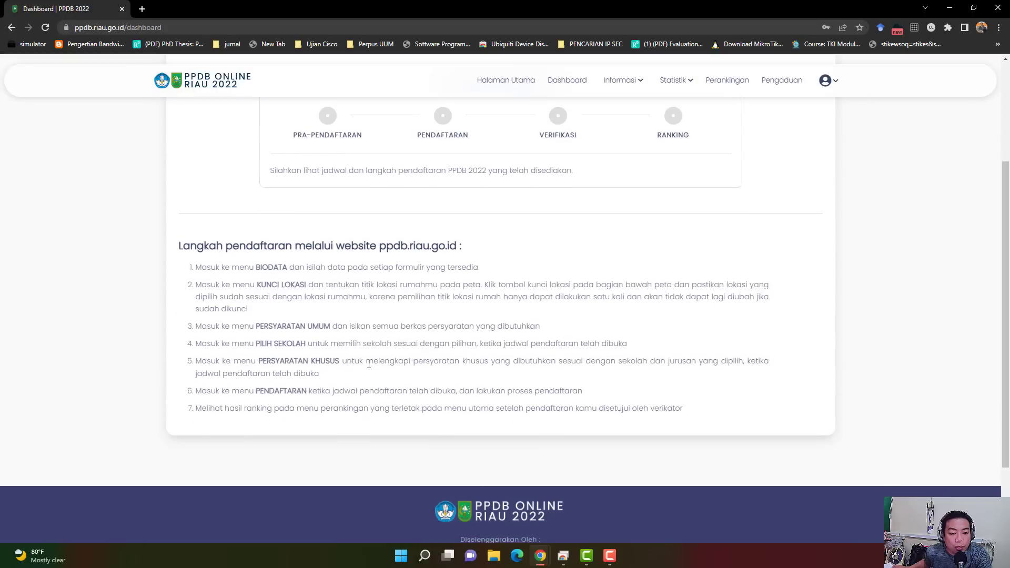
scroll(368, 364, up, 3)
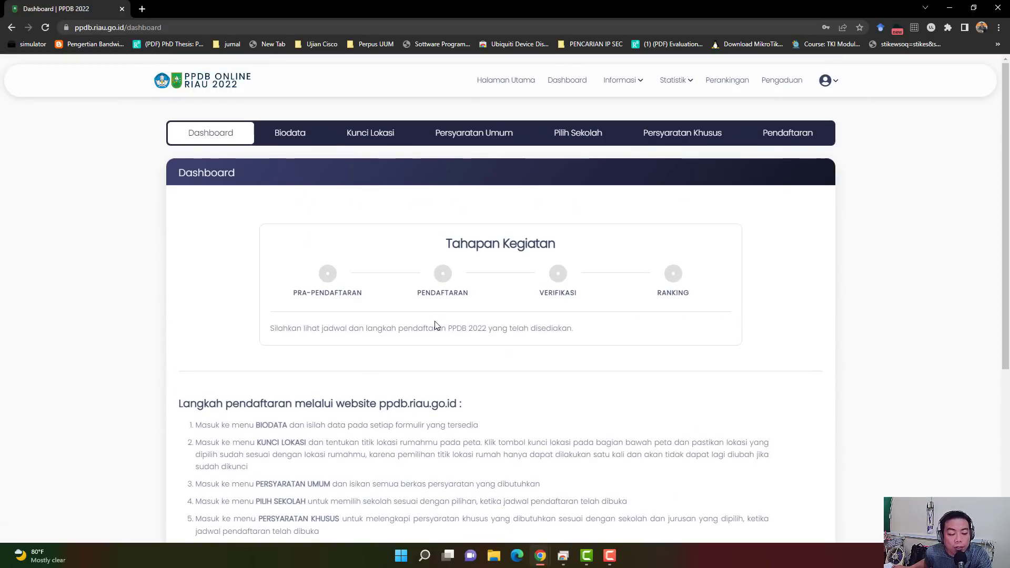
scroll(405, 337, down, 3)
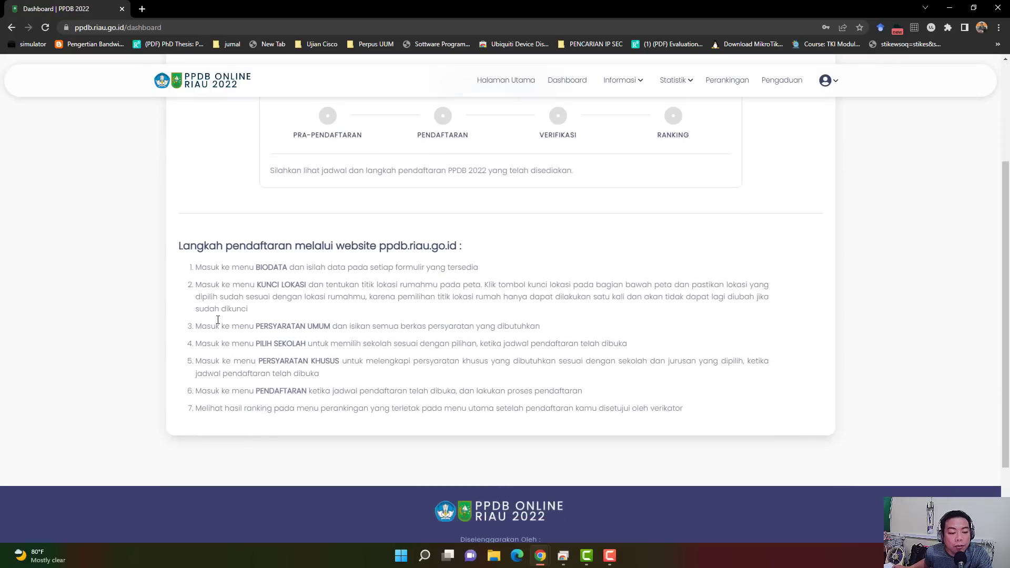
Step: Open the Biodata page and fill in the student's NIK, email and street address under Biodata Pribadi using the saved suggestions
scroll(449, 330, up, 3)
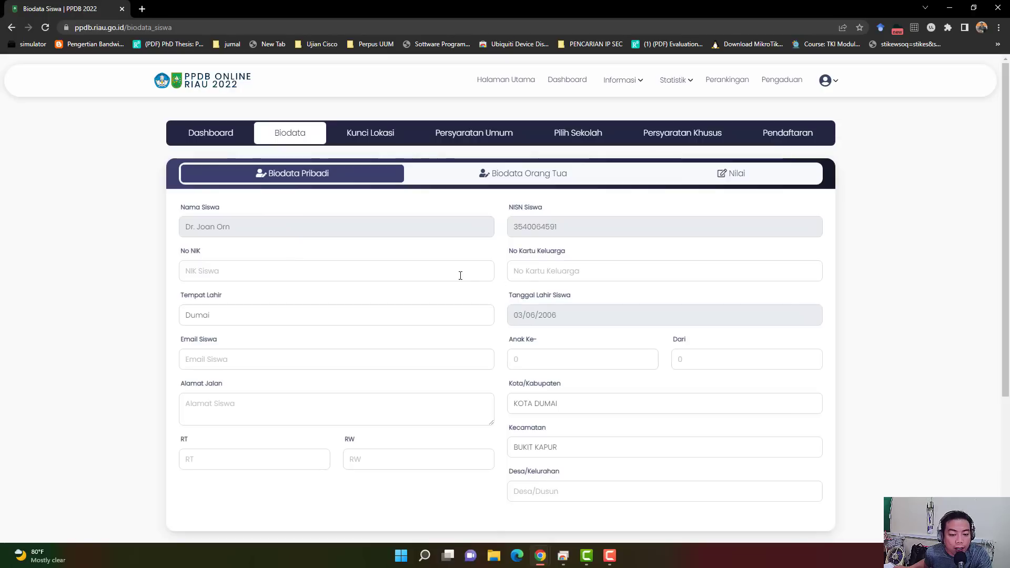
scroll(461, 276, down, 1)
click(271, 218)
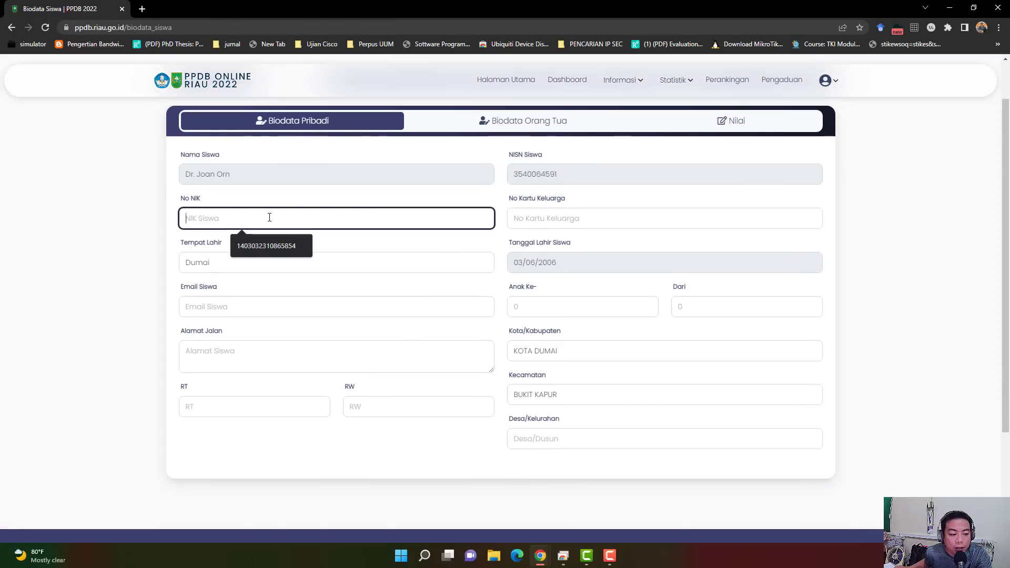
click(254, 241)
click(234, 279)
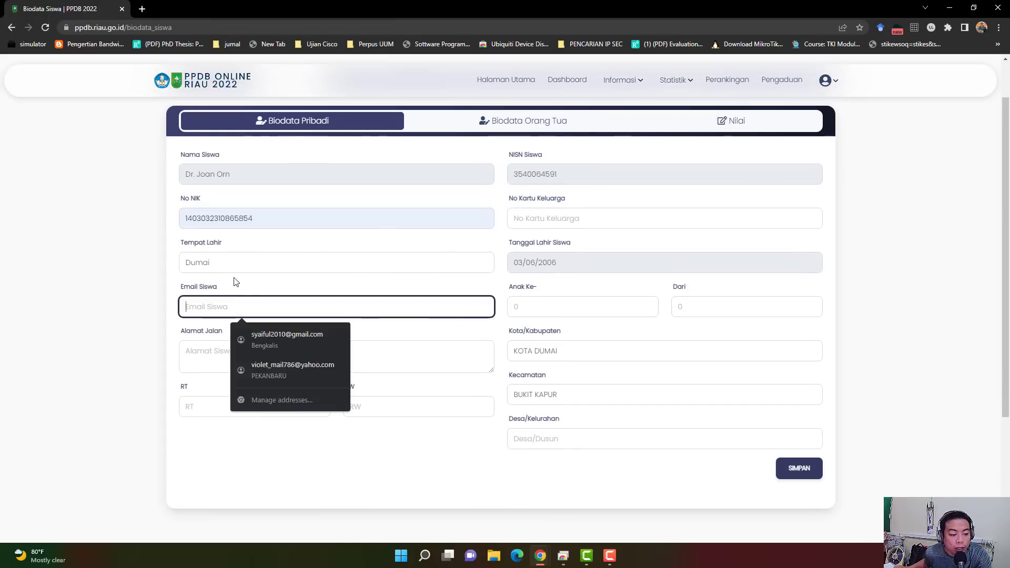
click(273, 338)
Step: Enter the RT and RW numbers of the student's home address
click(300, 413)
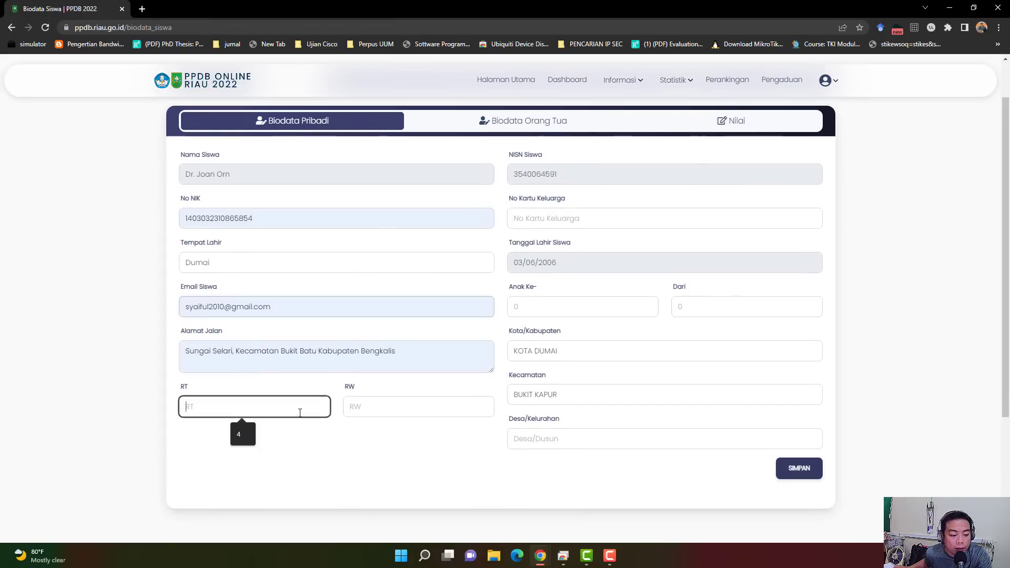
click(242, 433)
click(402, 412)
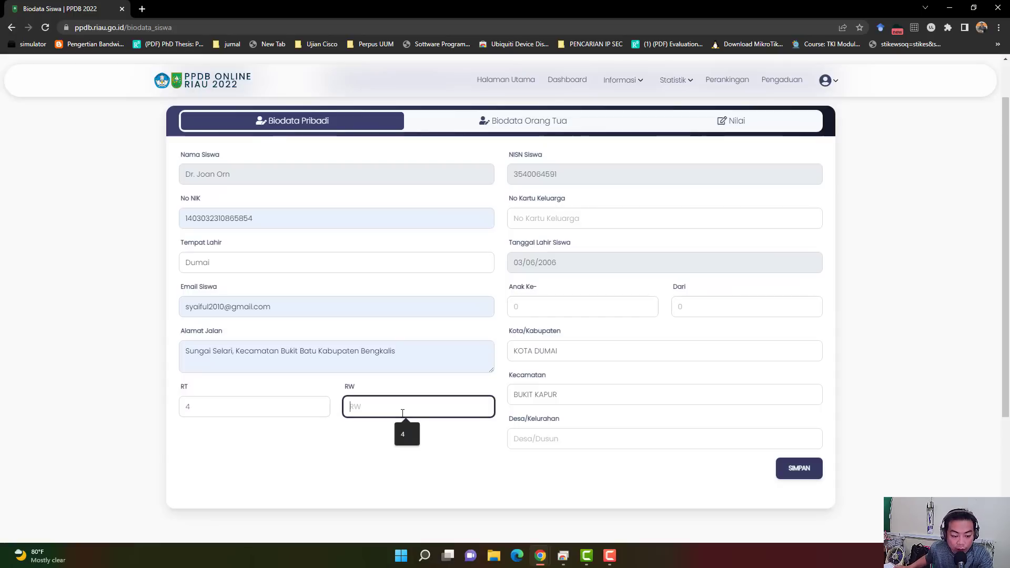
text(3)
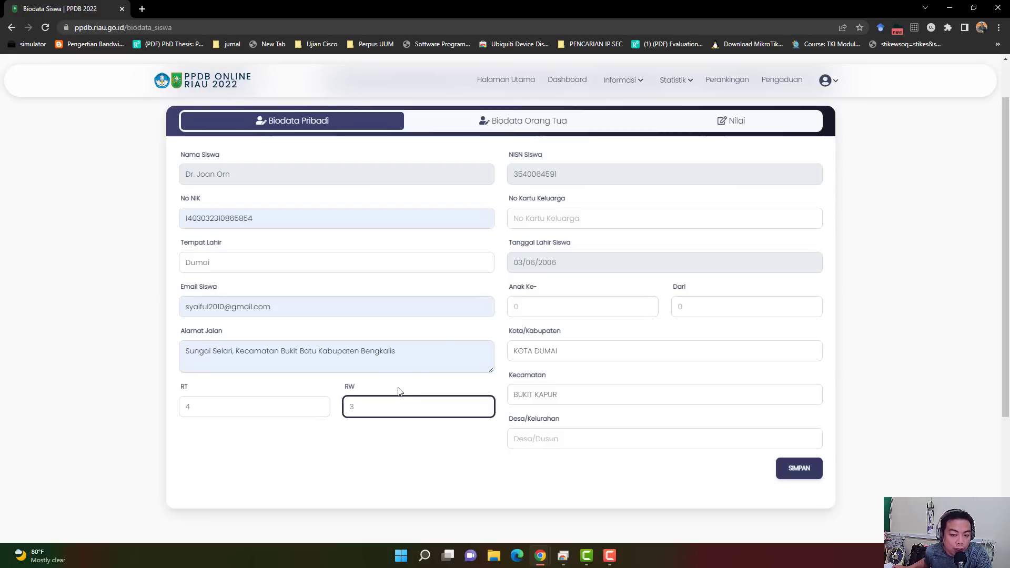
Step: Enter the family card number under No Kartu Keluarga and set Anak Ke- to 5 and Dari to 10
click(570, 218)
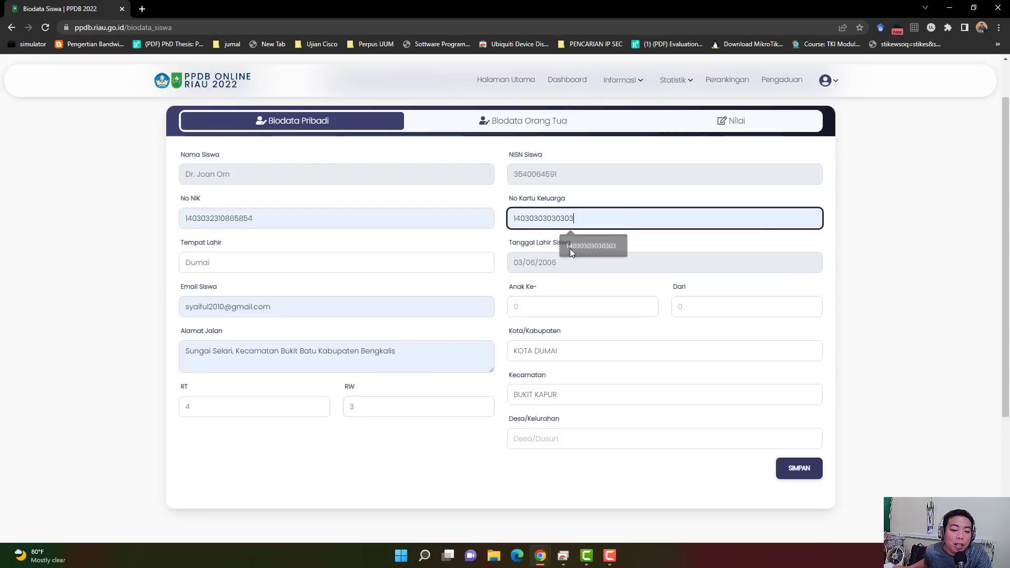
click(570, 247)
click(577, 312)
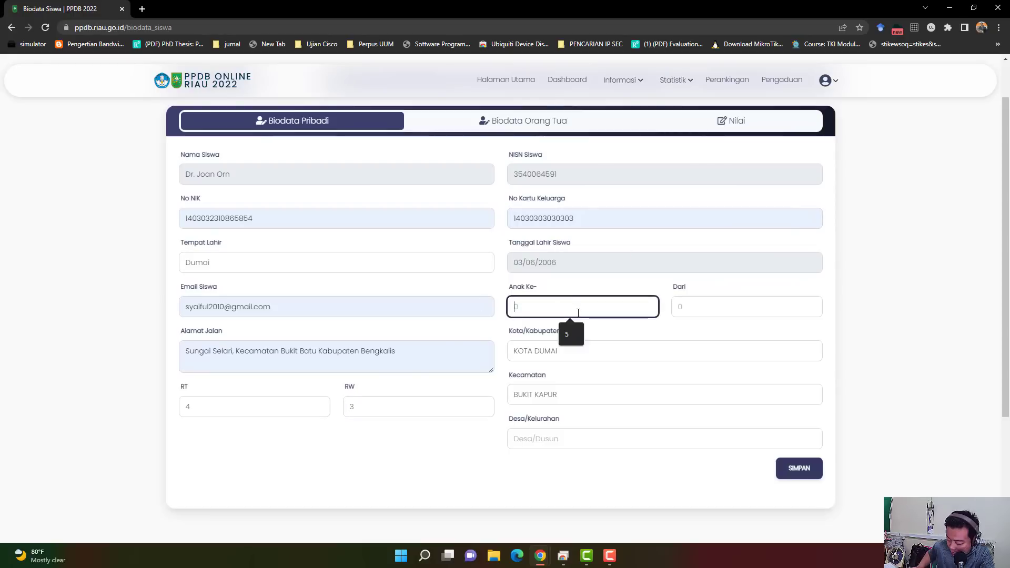
text(5)
click(704, 307)
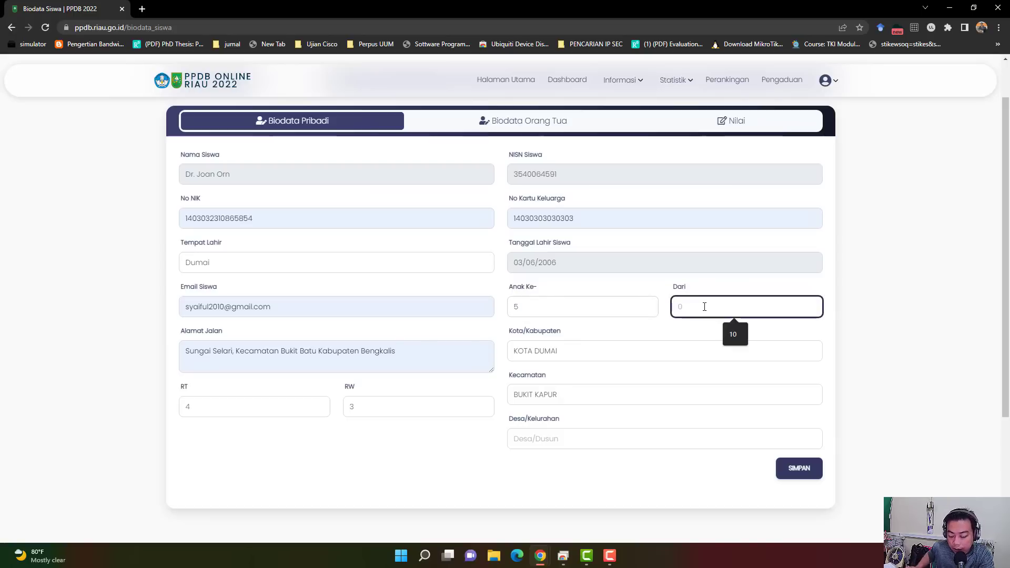
text(10)
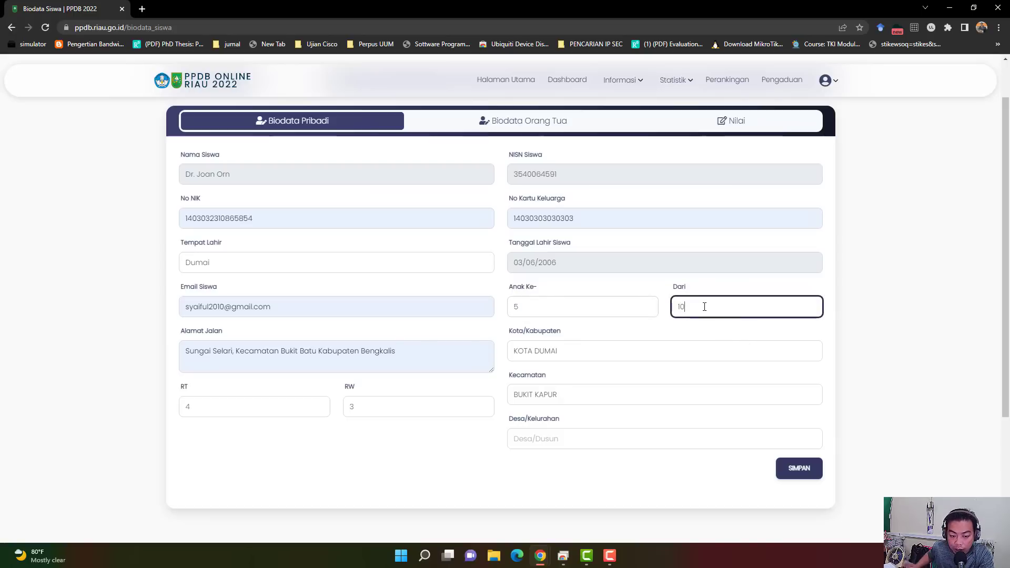
Step: Fill in the student's village under Desa/Kelurahan, save the Biodata Pribadi form and acknowledge the message
click(532, 446)
click(570, 462)
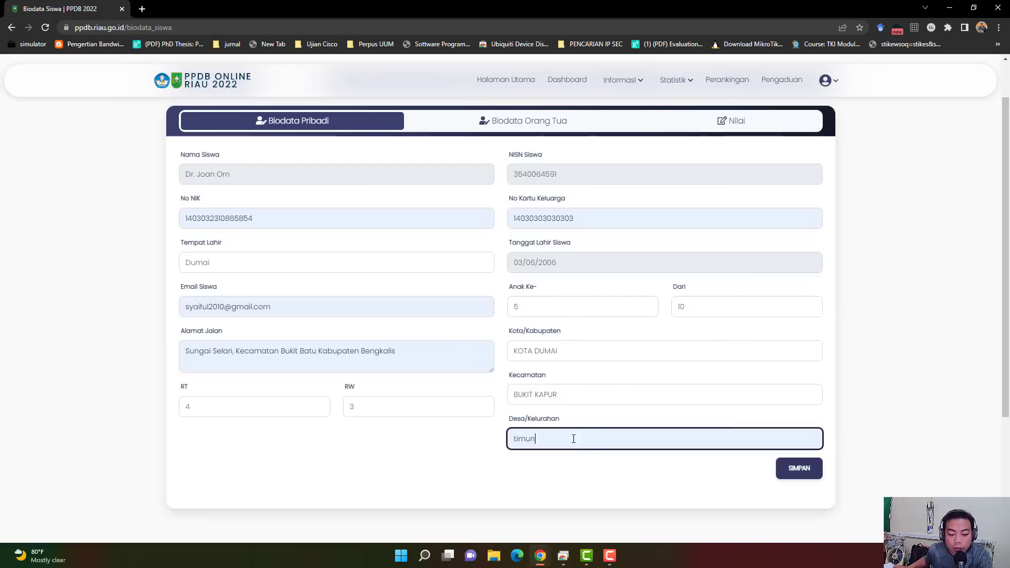
click(790, 471)
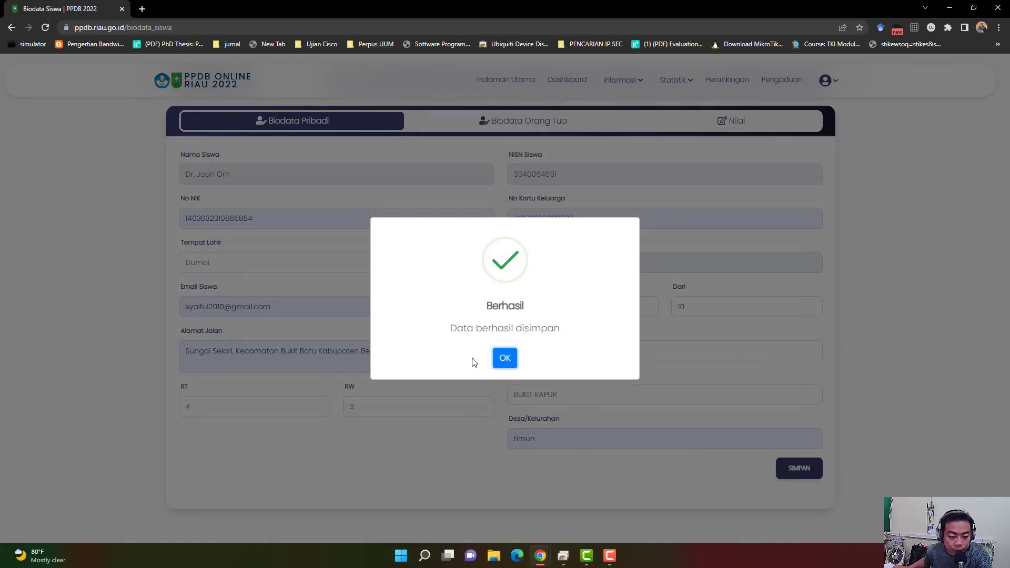
click(503, 358)
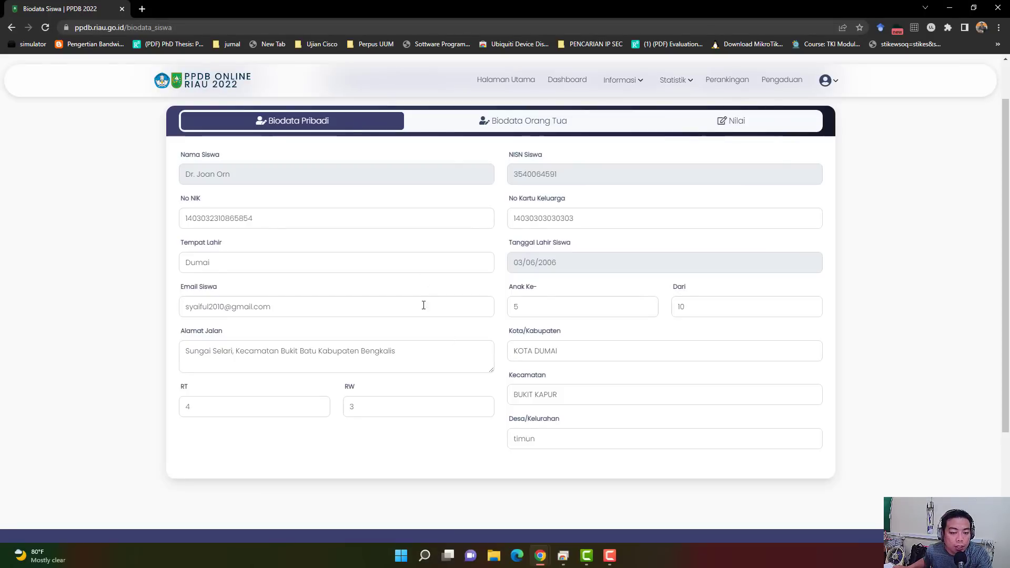
Step: Open Biodata Orang Tua, set the father's occupation to Nelayan and fill in his name from the saved suggestion
click(519, 122)
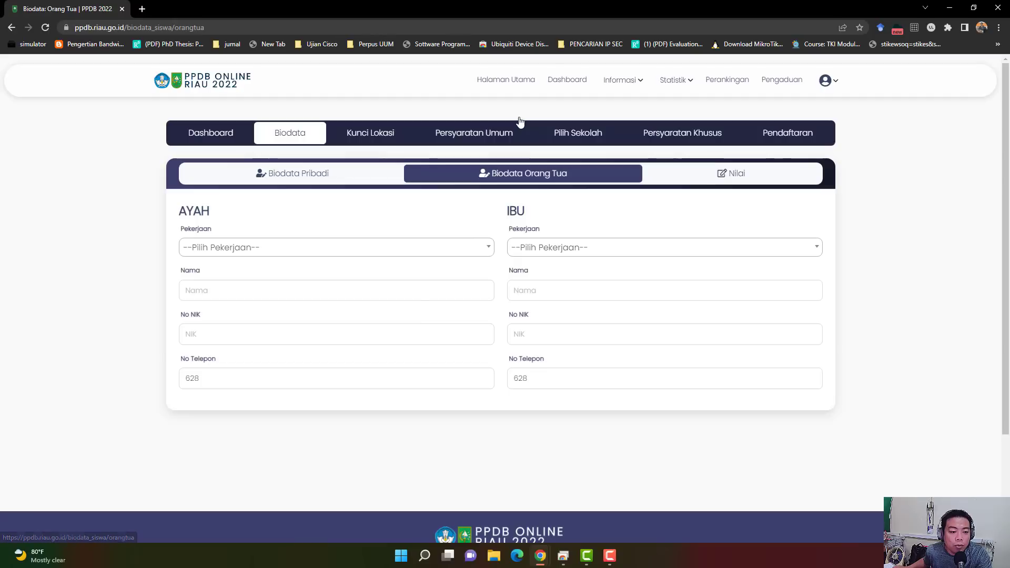
click(410, 246)
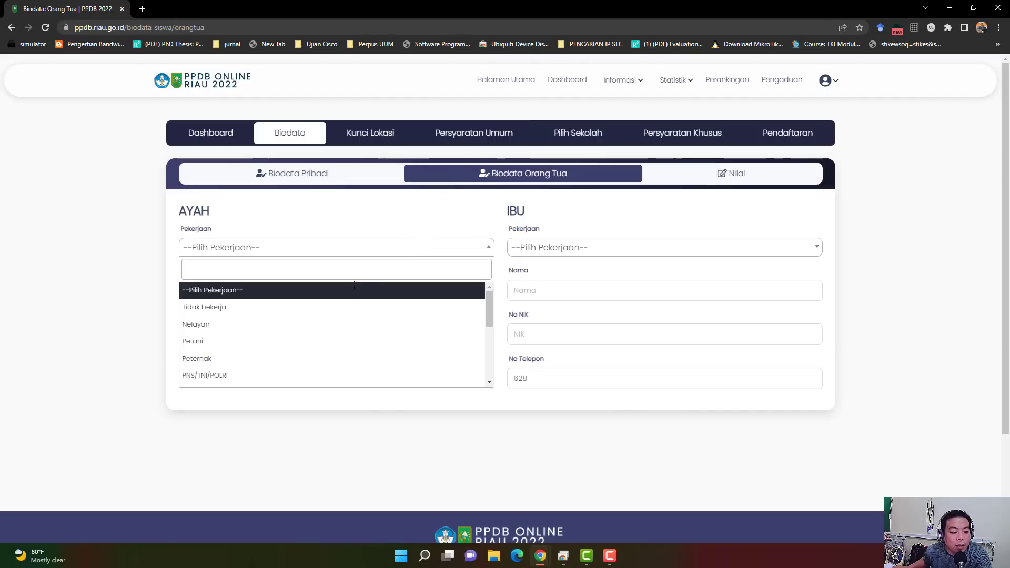
click(248, 324)
click(266, 292)
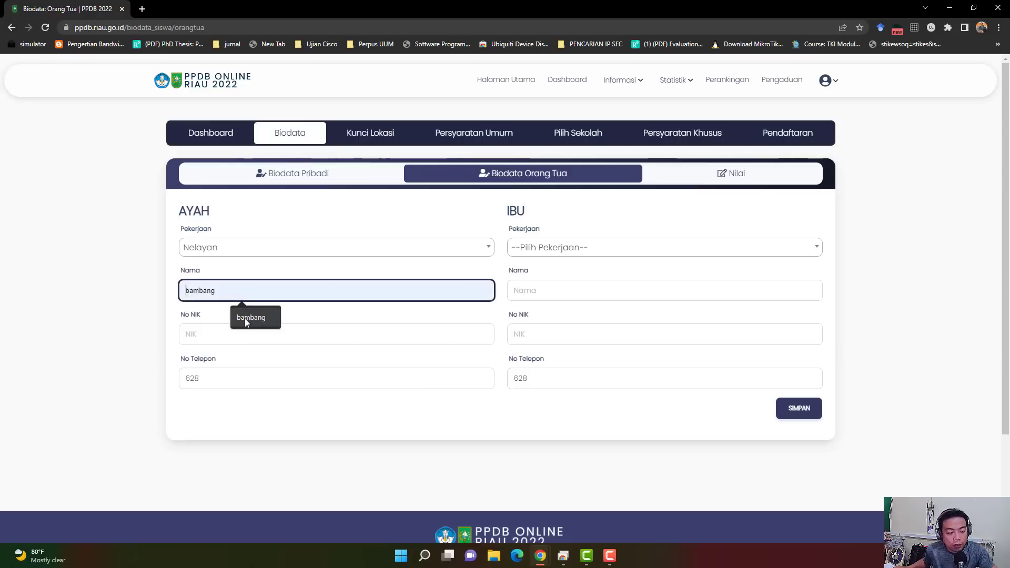
click(244, 317)
Step: Fill in the father's NIK and phone number using the saved suggestions
click(235, 333)
click(250, 362)
click(273, 334)
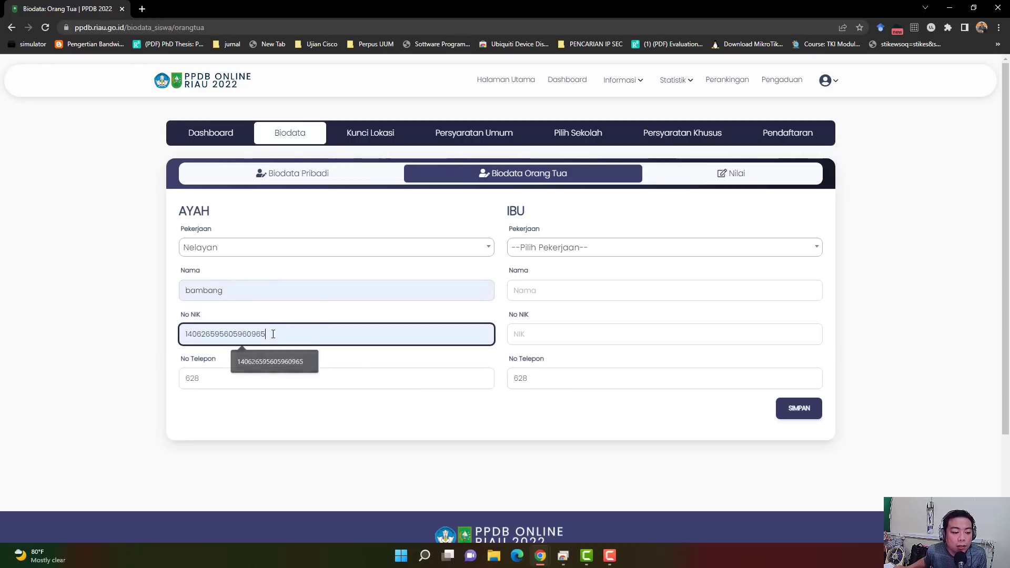
click(237, 375)
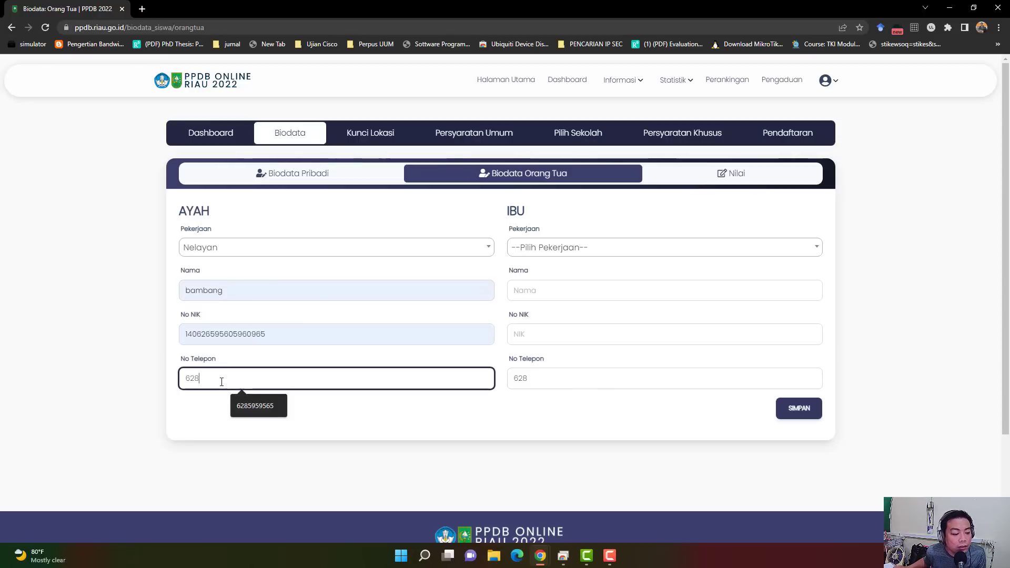
click(245, 401)
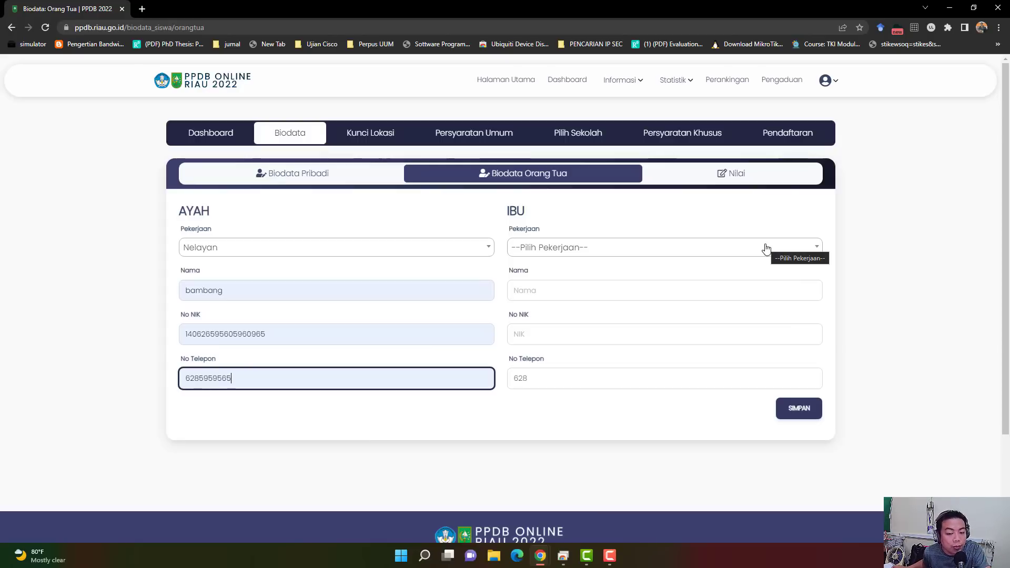
Step: Set the mother's occupation to PNS/TNI/POLRI and enter her name
click(766, 249)
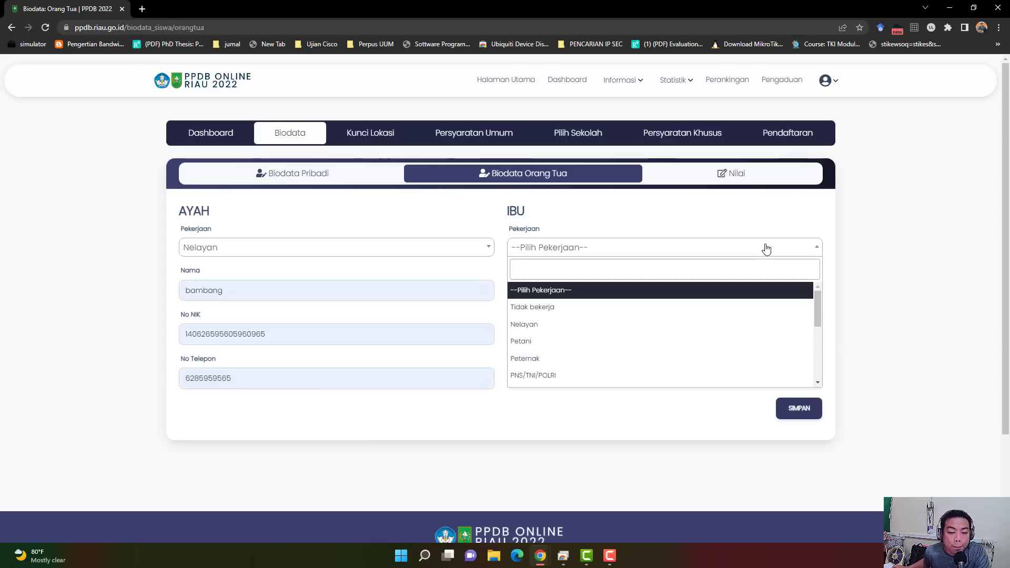
click(553, 375)
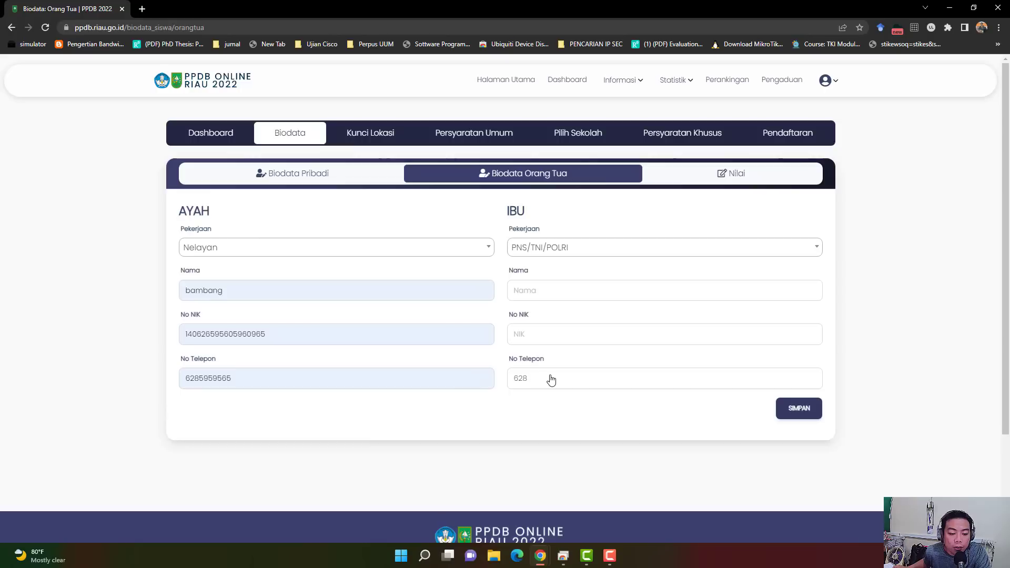
click(573, 298)
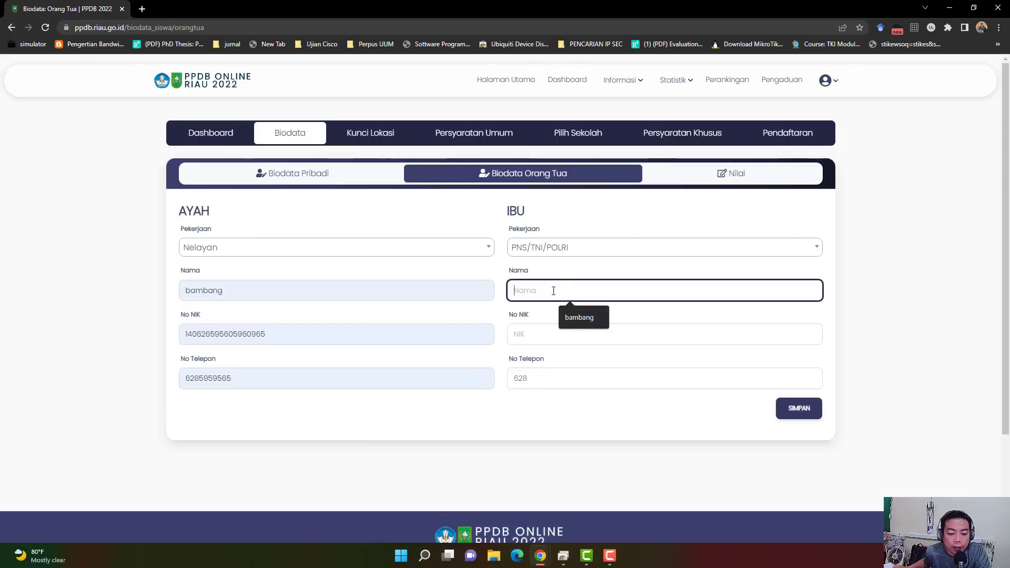
text(a)
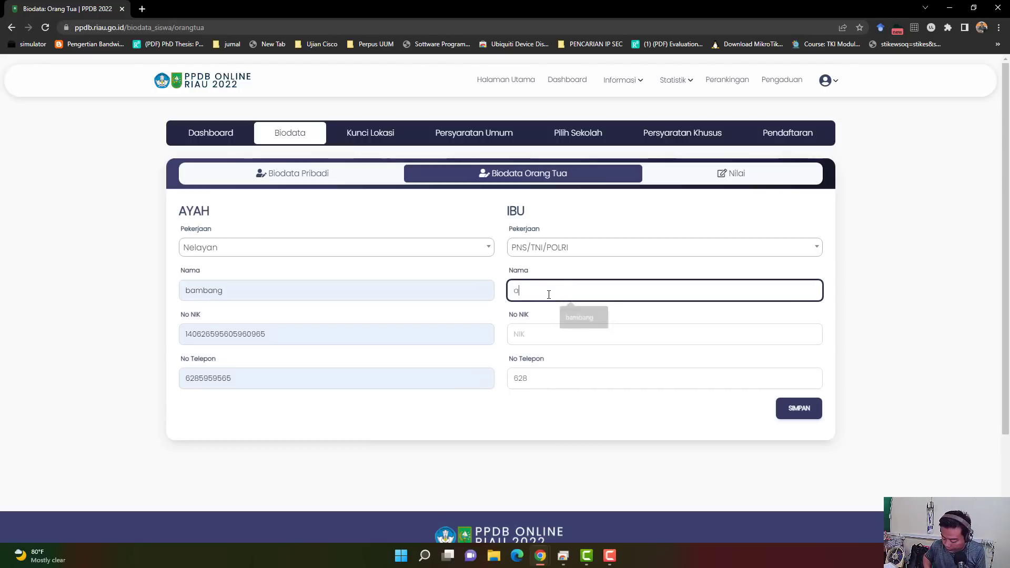
text(rumi)
Step: Fill in the mother's NIK and phone number from the saved suggestions, then save the parents' biodata and acknowledge the message
click(585, 339)
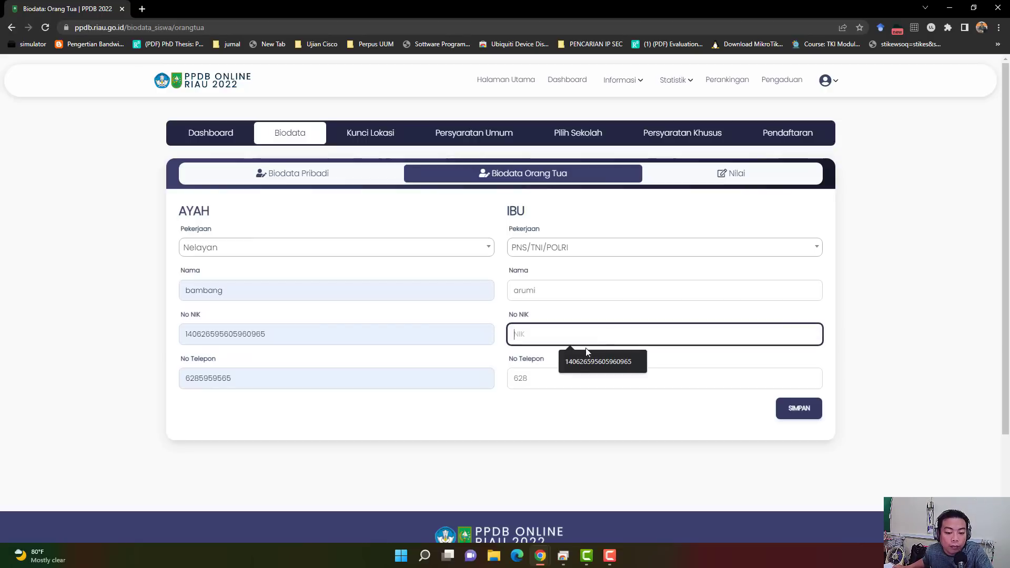
click(580, 362)
click(567, 373)
click(576, 407)
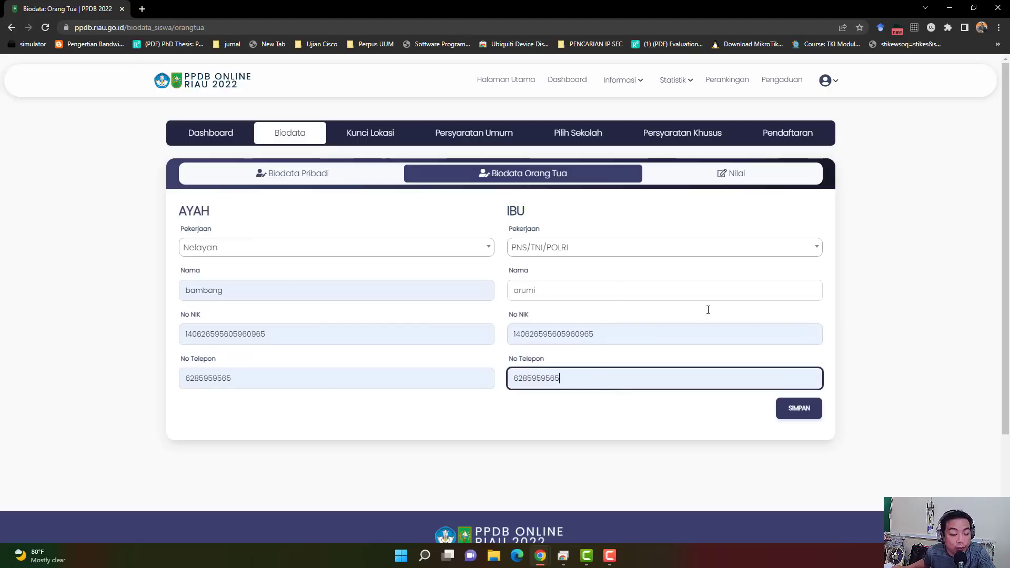
click(804, 410)
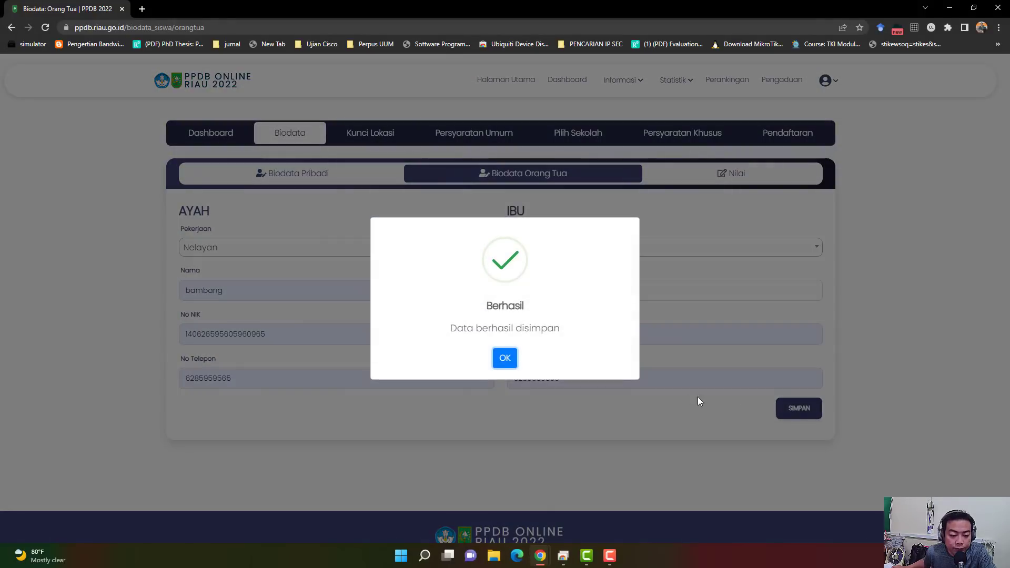
click(505, 359)
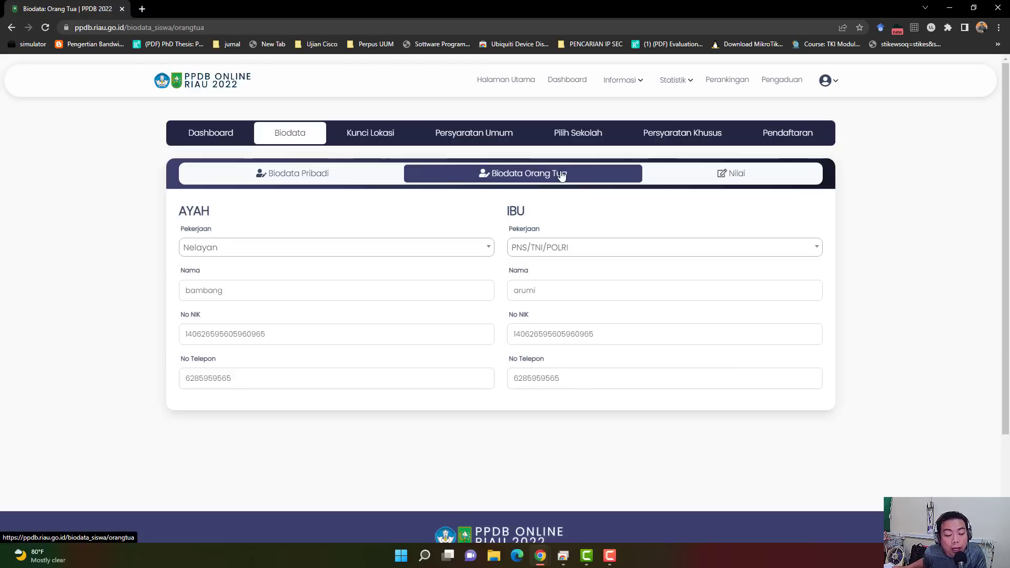
Step: Start a new grade entry in the student's Nilai section and choose Semester 1
click(726, 170)
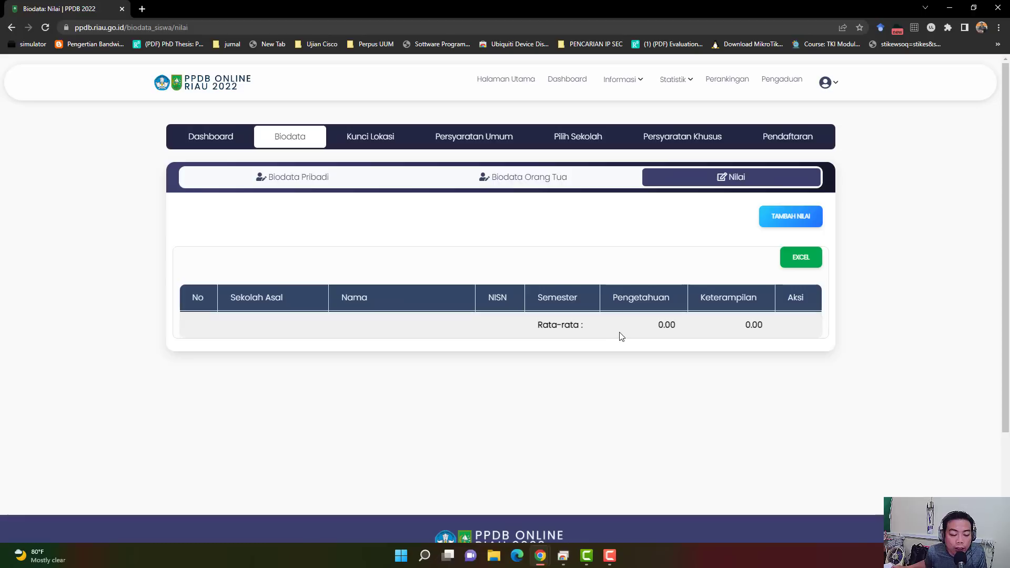
click(795, 222)
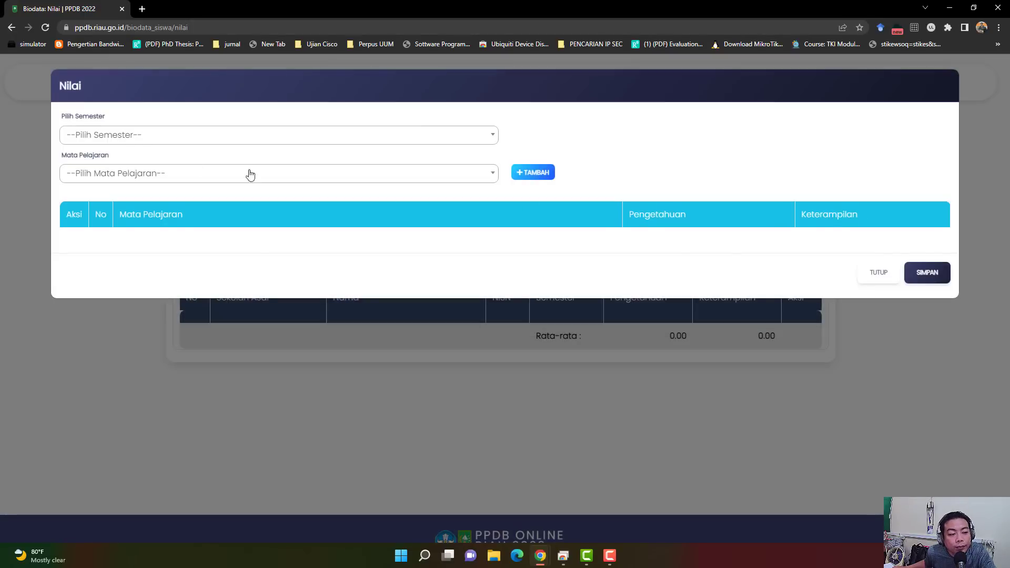
click(128, 141)
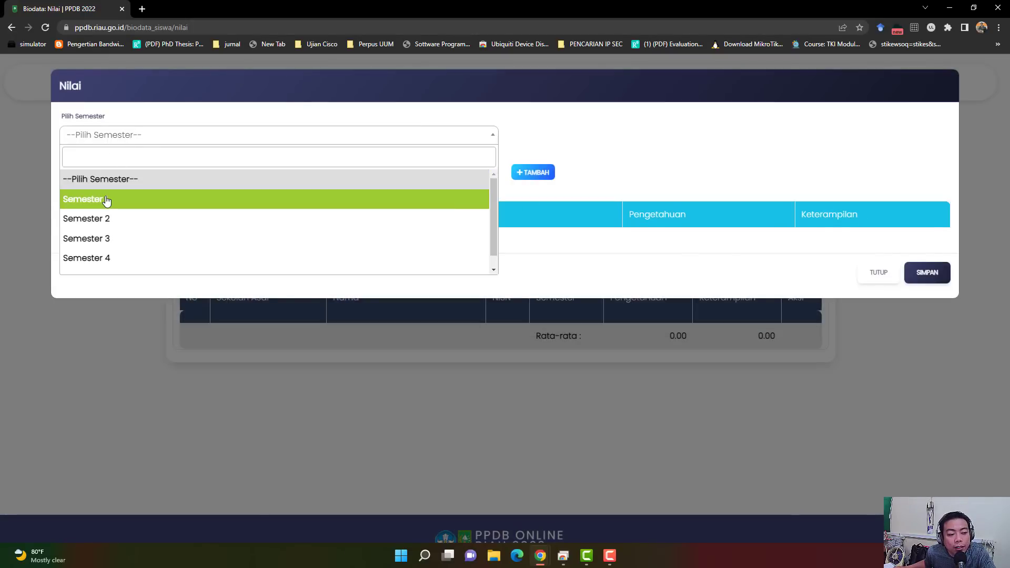
scroll(491, 226, down, 1)
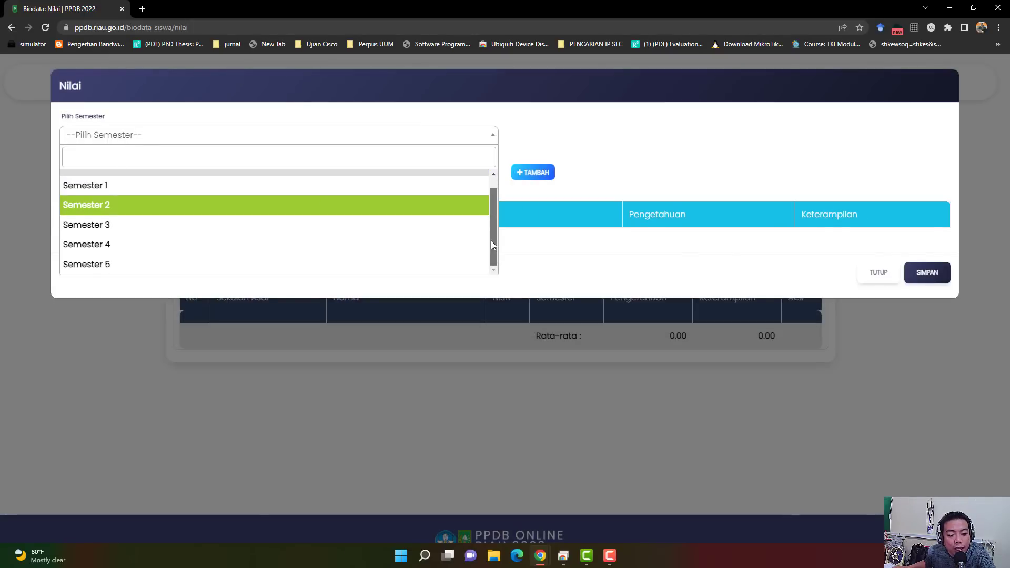
scroll(489, 211, up, 1)
click(308, 203)
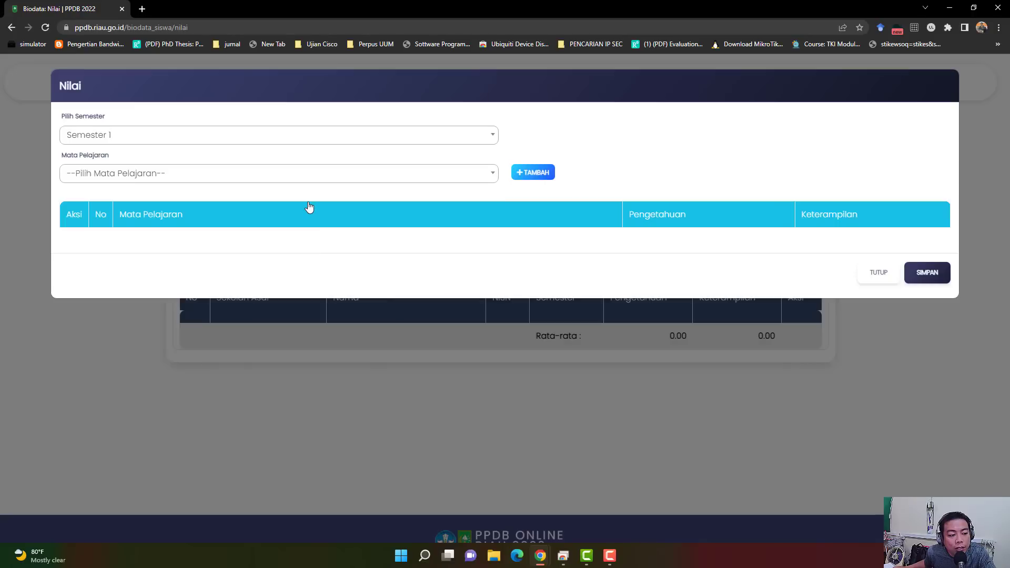
Step: Add Bahasa Indonesia to the subject table for the selected semester
click(298, 180)
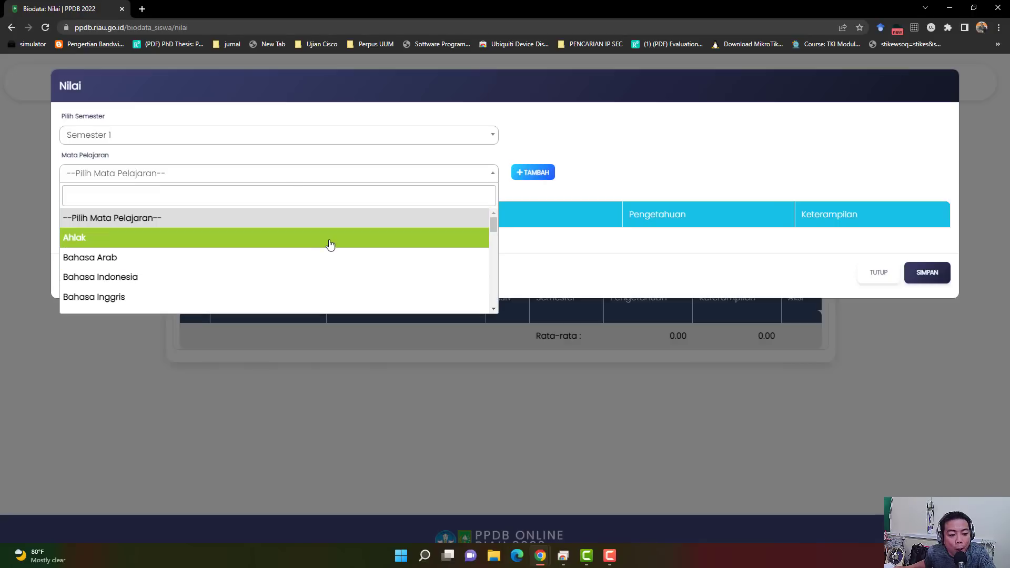
scroll(296, 283, down, 1)
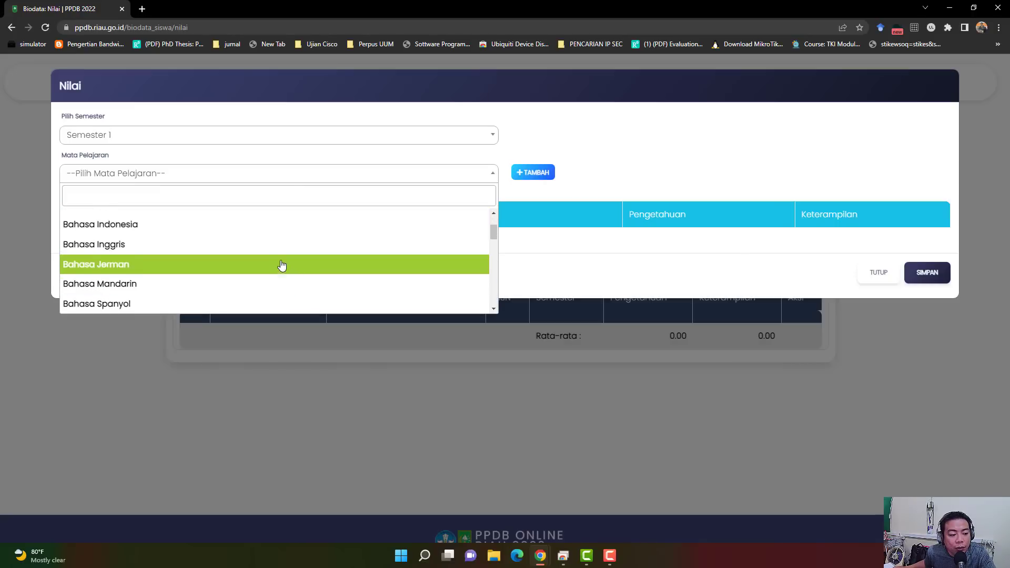
scroll(279, 268, up, 1)
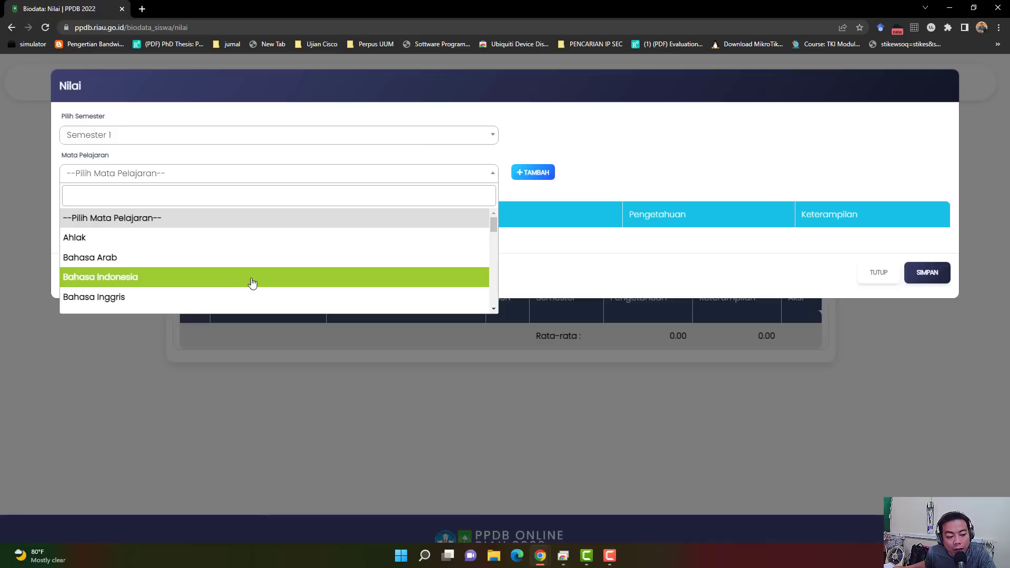
click(252, 283)
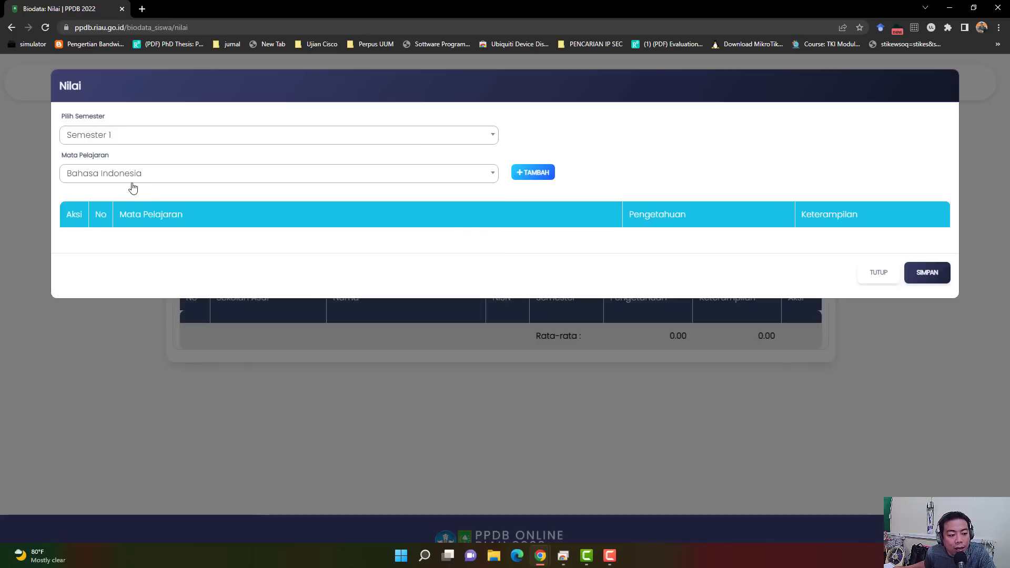
click(524, 175)
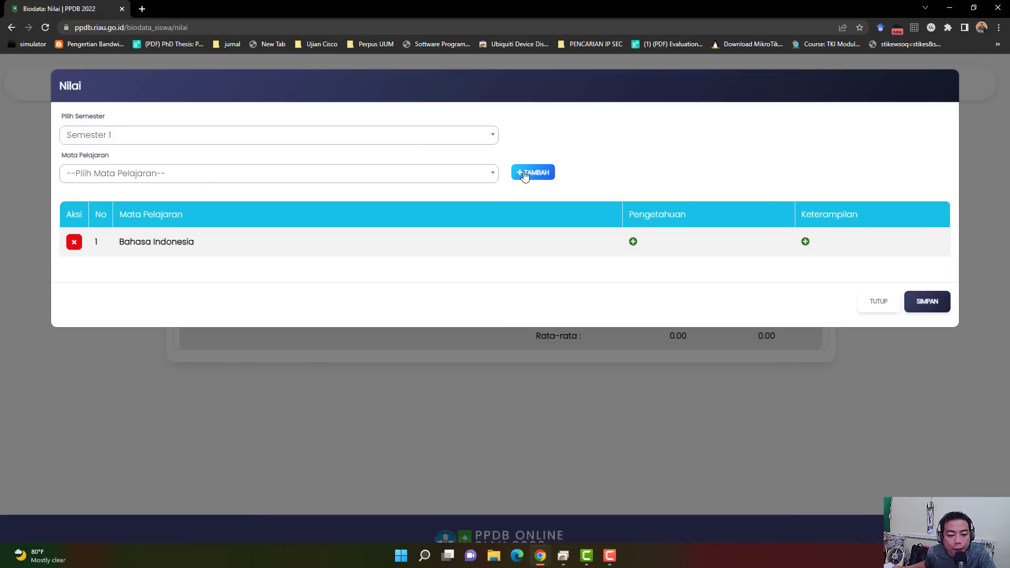
Step: Add Bahasa Inggris as the second subject in the grade table
click(121, 177)
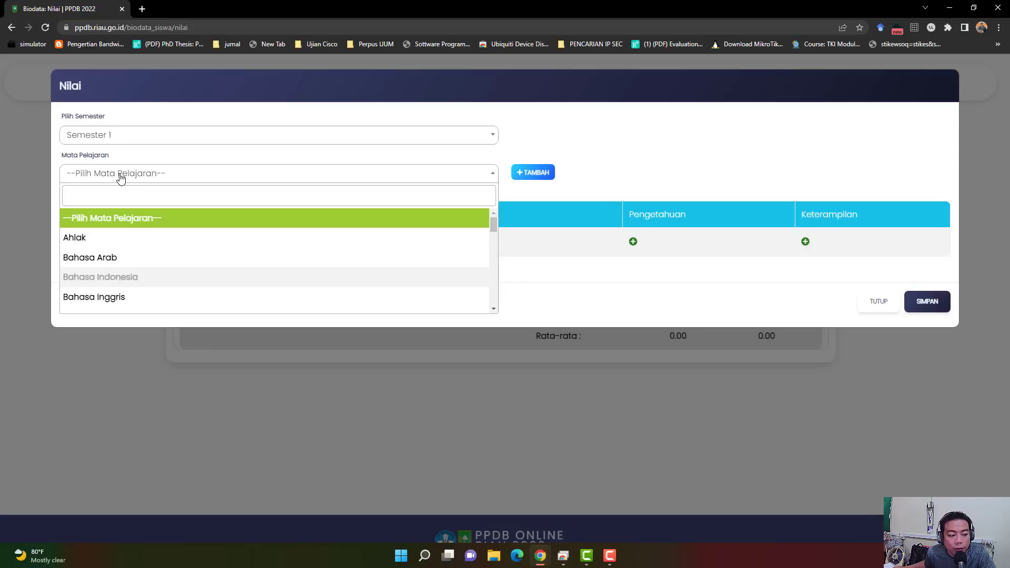
scroll(117, 263, down, 1)
click(125, 250)
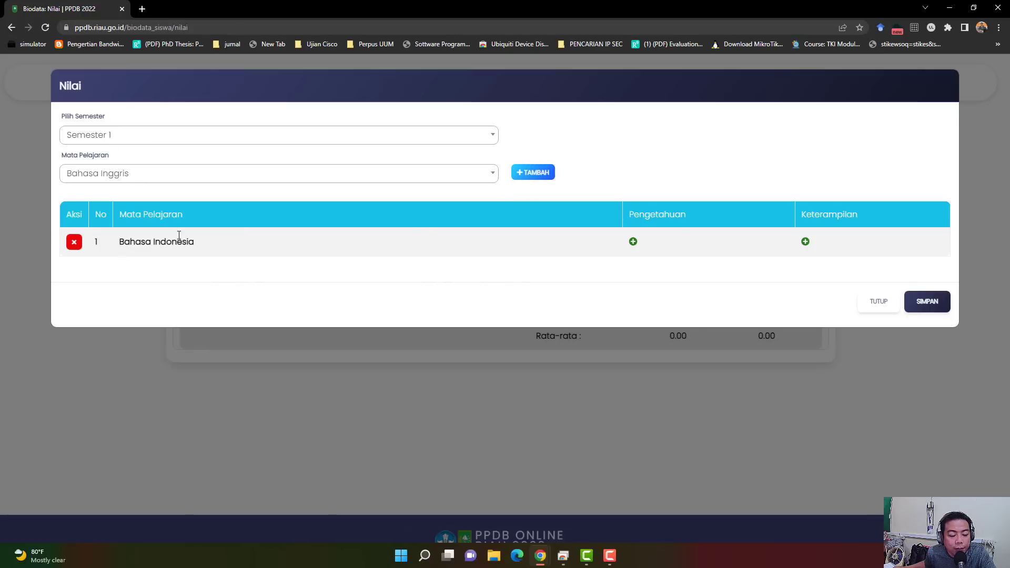
click(525, 175)
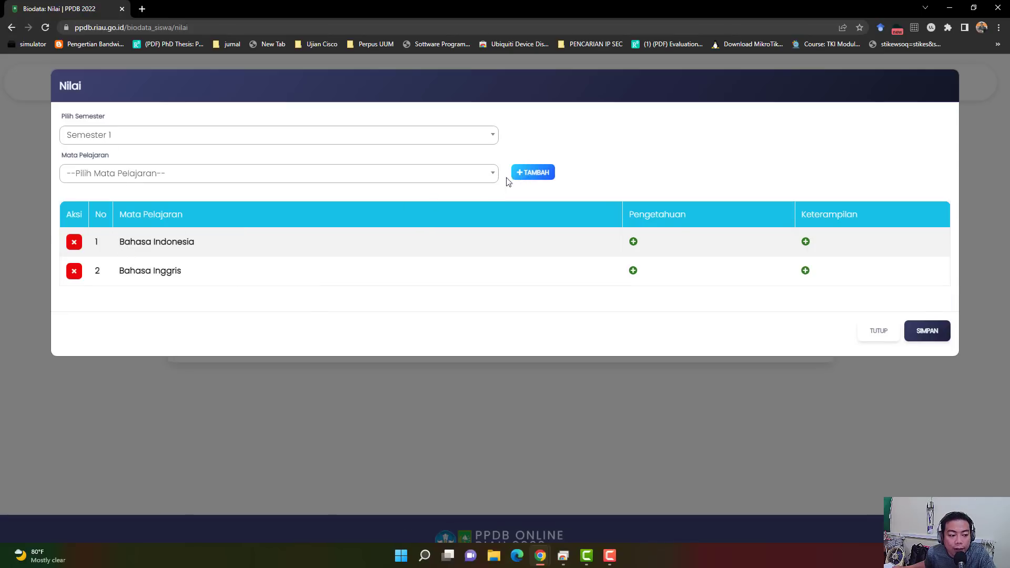
click(473, 176)
scroll(416, 266, down, 2)
scroll(428, 263, down, 2)
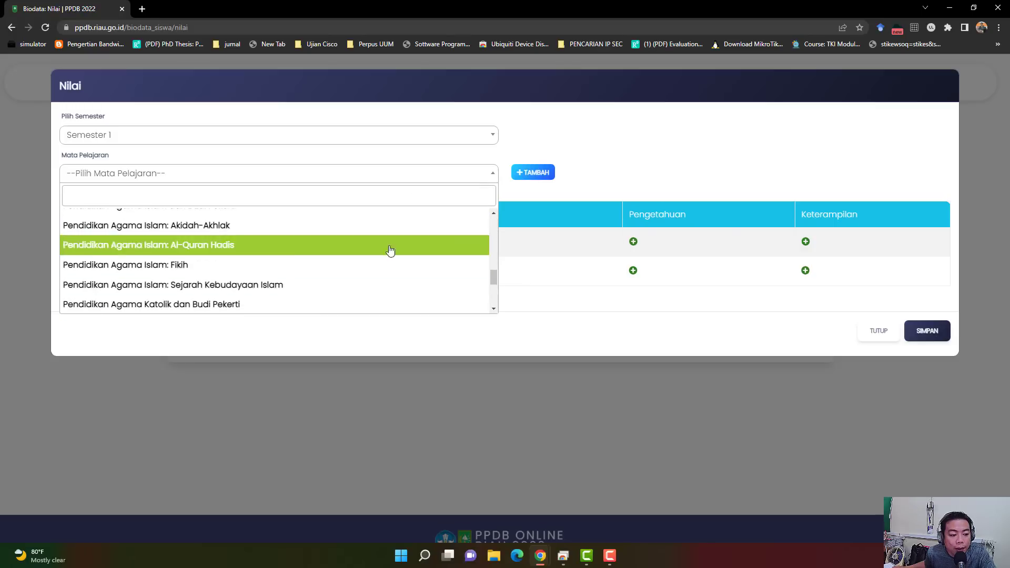
click(612, 168)
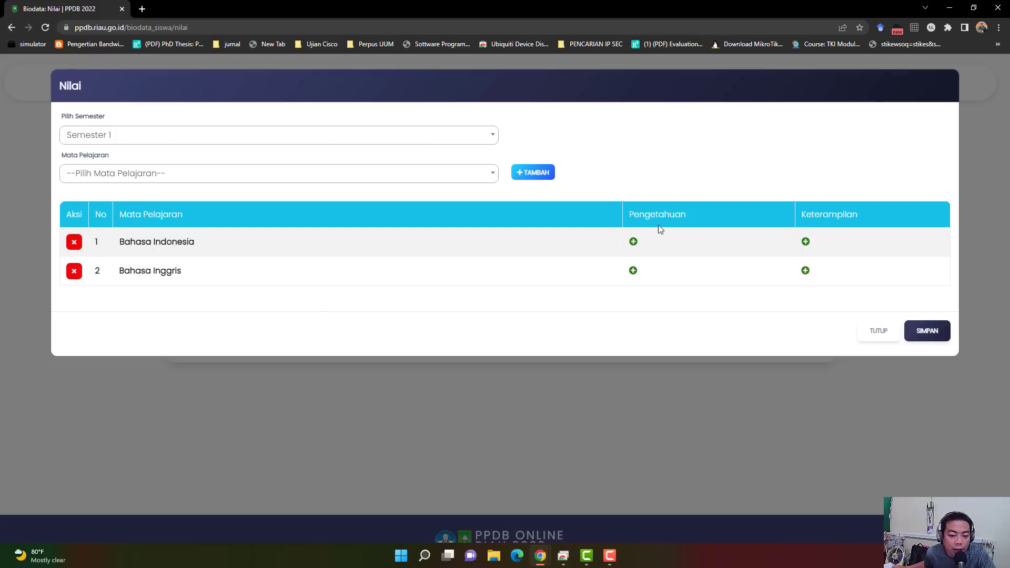
Step: Enter the Bahasa Indonesia scores: 85 for Pengetahuan and 90 for Keterampilan
click(633, 242)
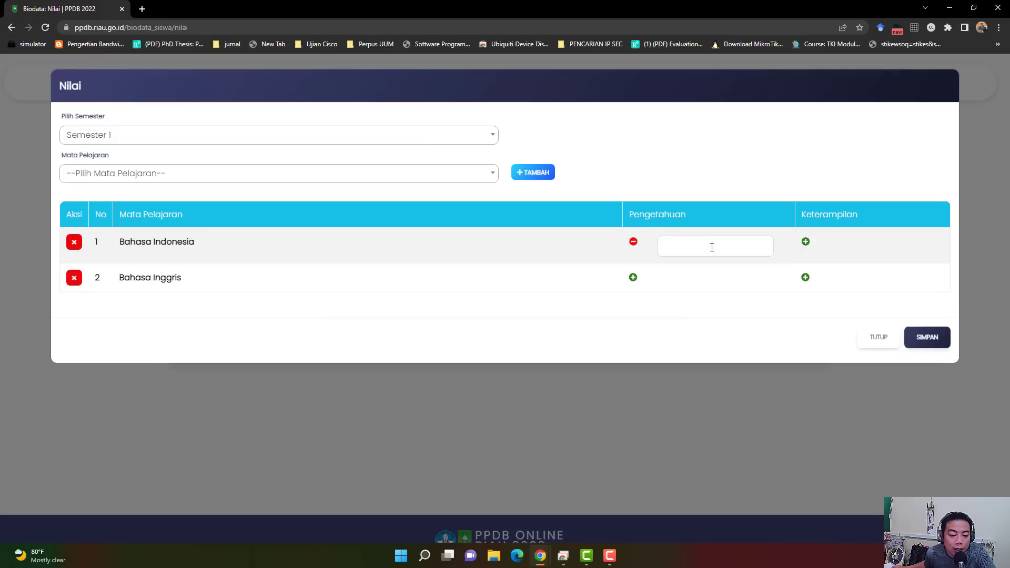
click(712, 247)
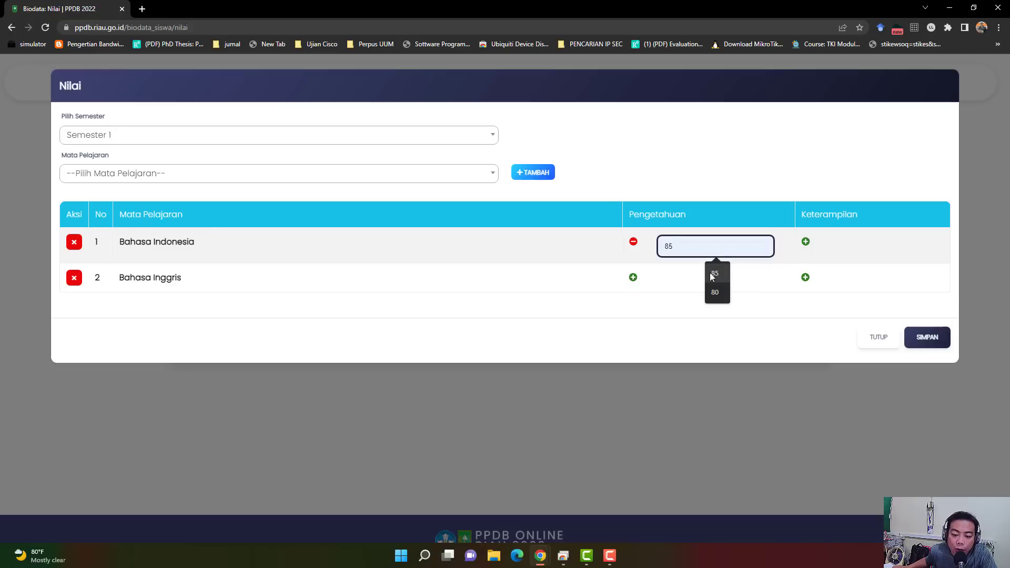
click(711, 273)
click(805, 242)
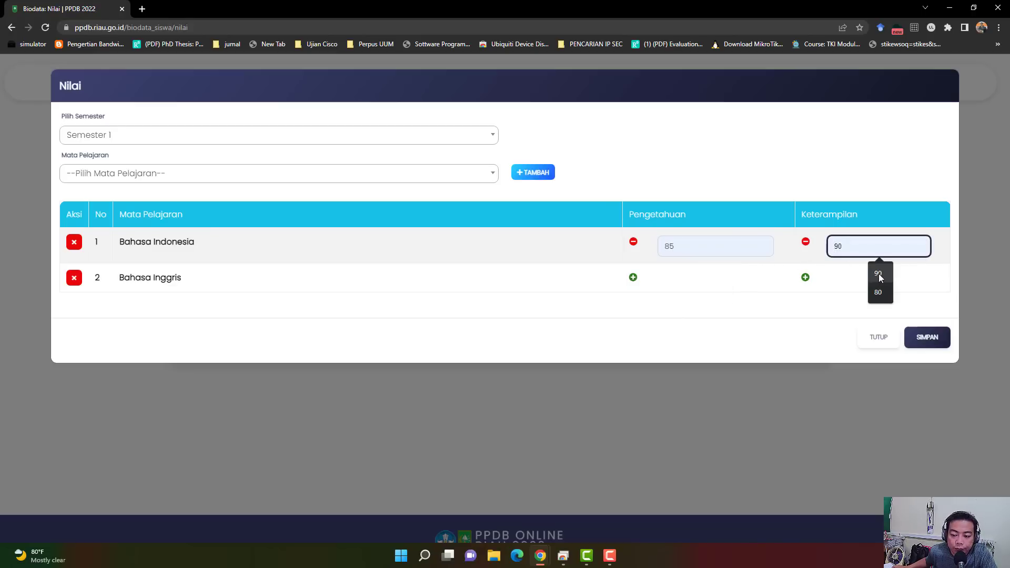
Step: Enter 80 for both Pengetahuan and Keterampilan of Bahasa Inggris and save the Semester 1 grades
click(633, 278)
click(685, 283)
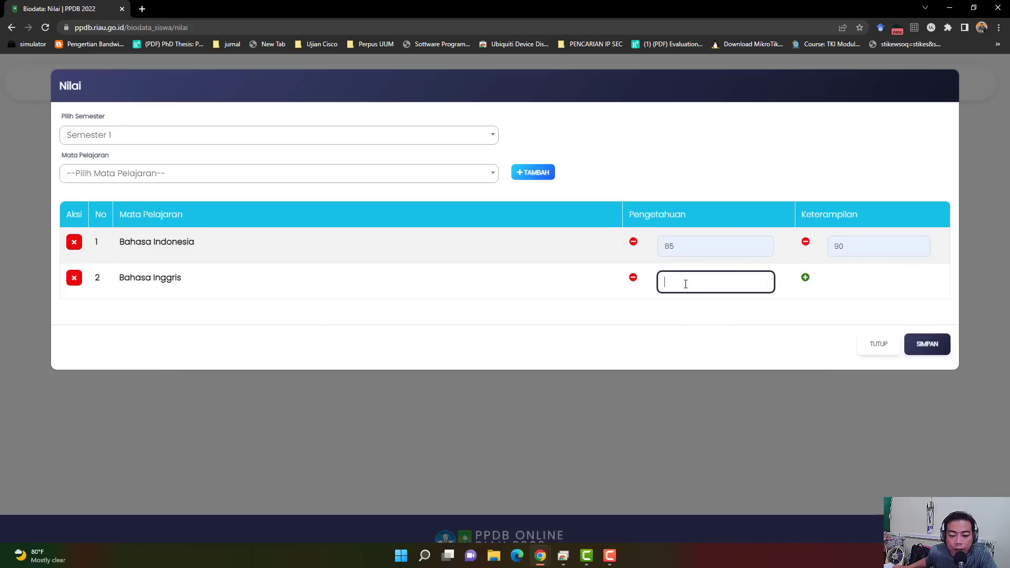
text(80)
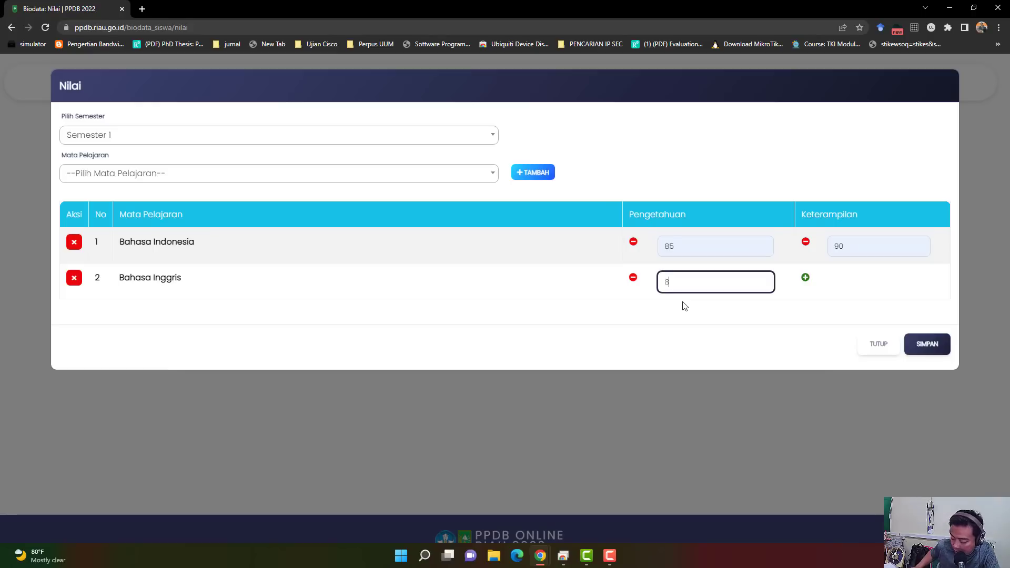
click(810, 278)
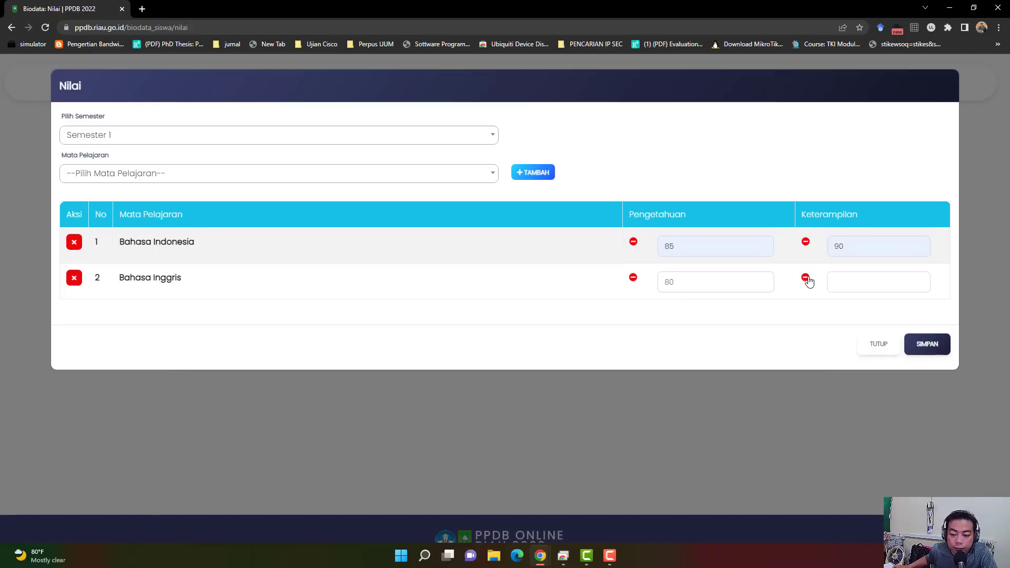
click(857, 283)
text(80)
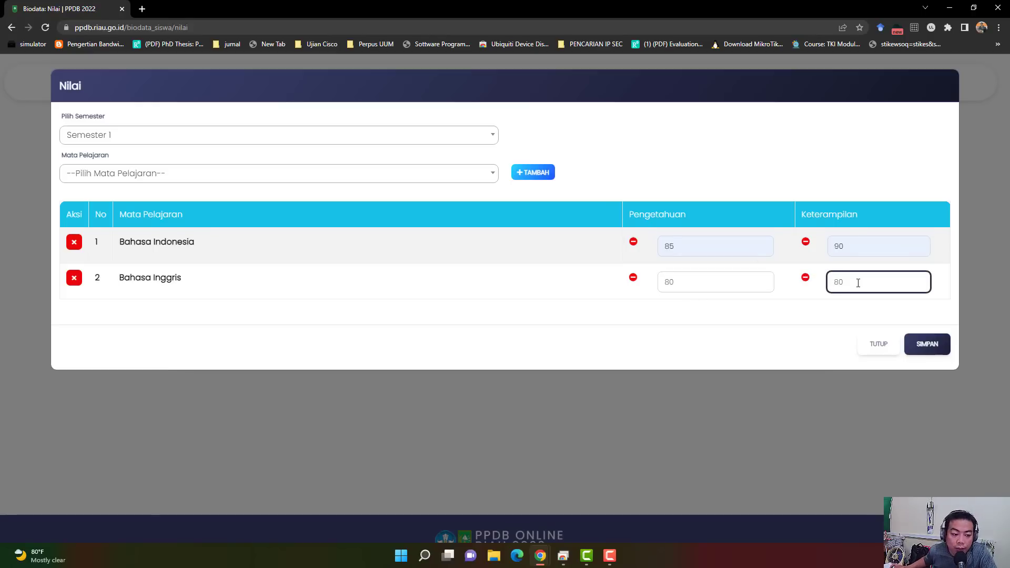
click(836, 315)
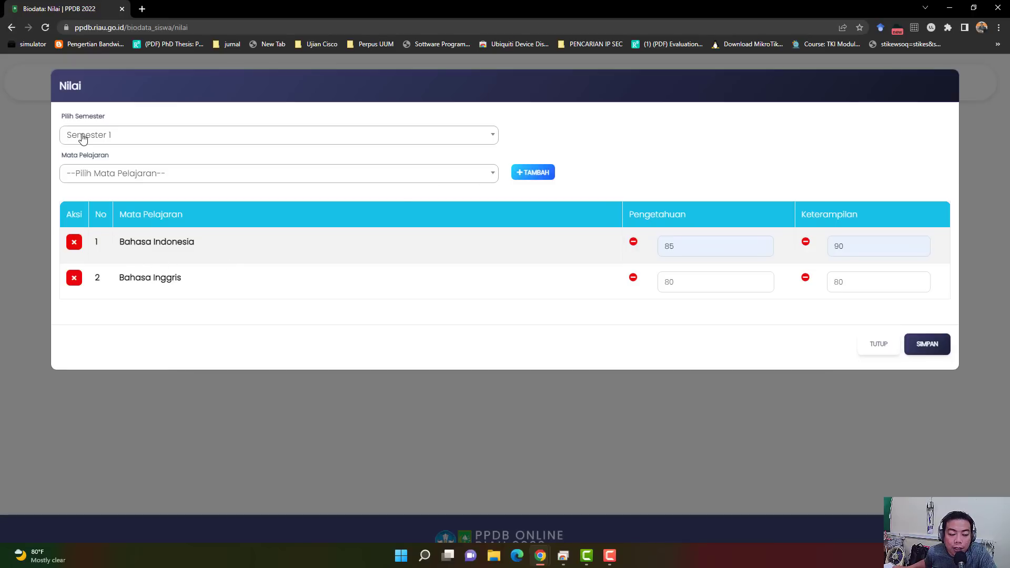
click(934, 351)
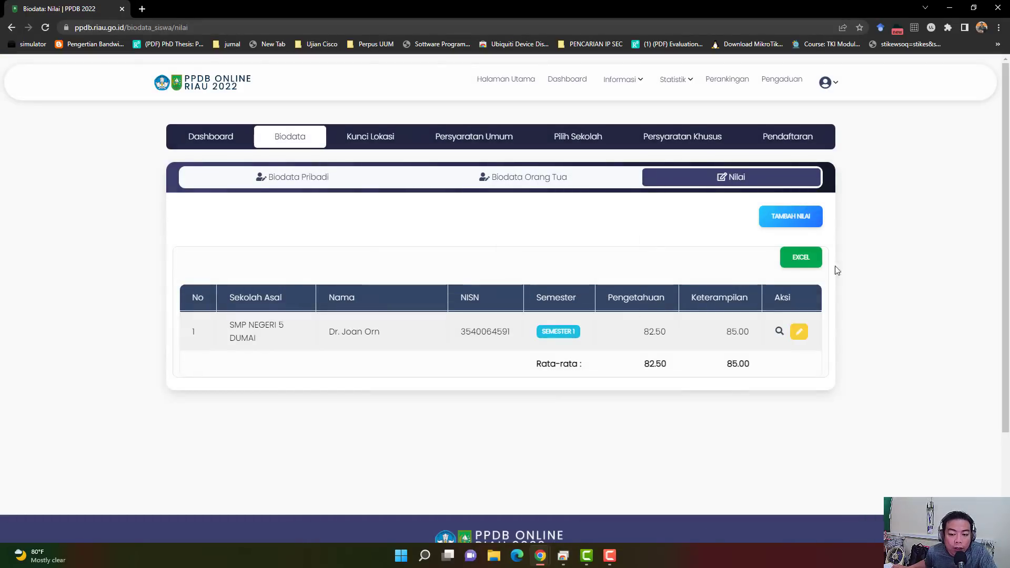
Step: Start a new grade entry for Semester 2 and add Matematika to its subject table
click(800, 216)
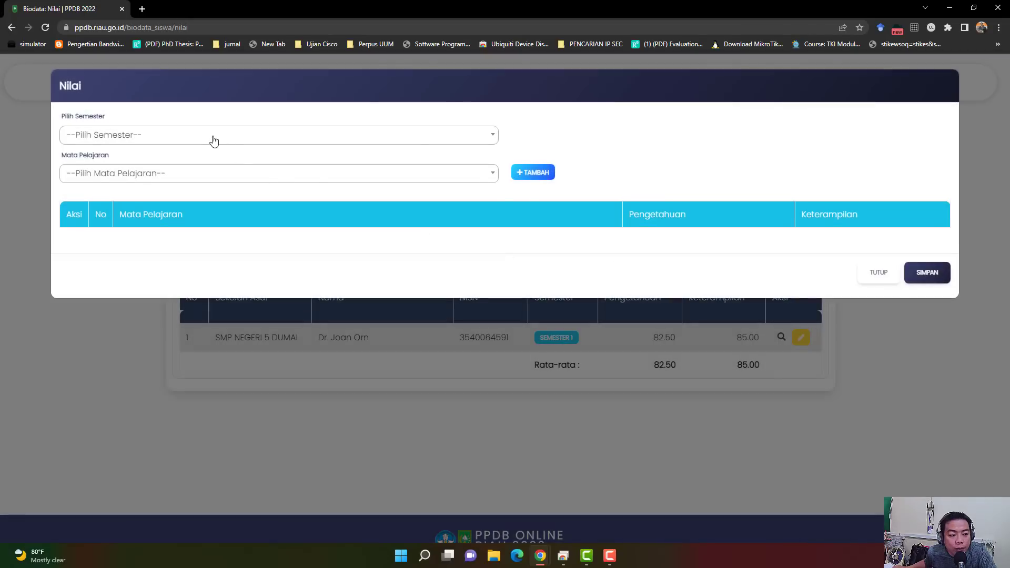
click(213, 140)
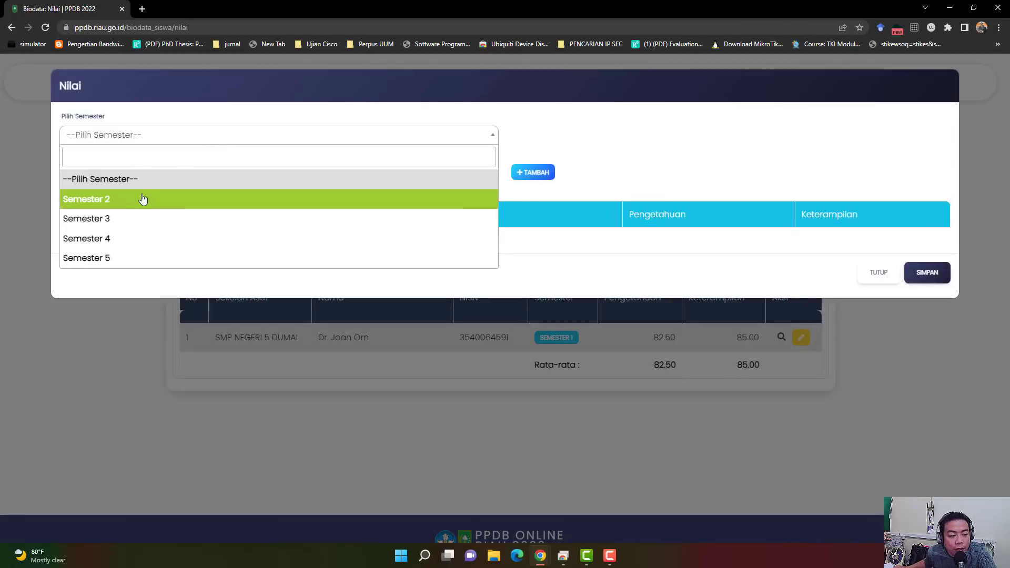
click(142, 199)
click(180, 181)
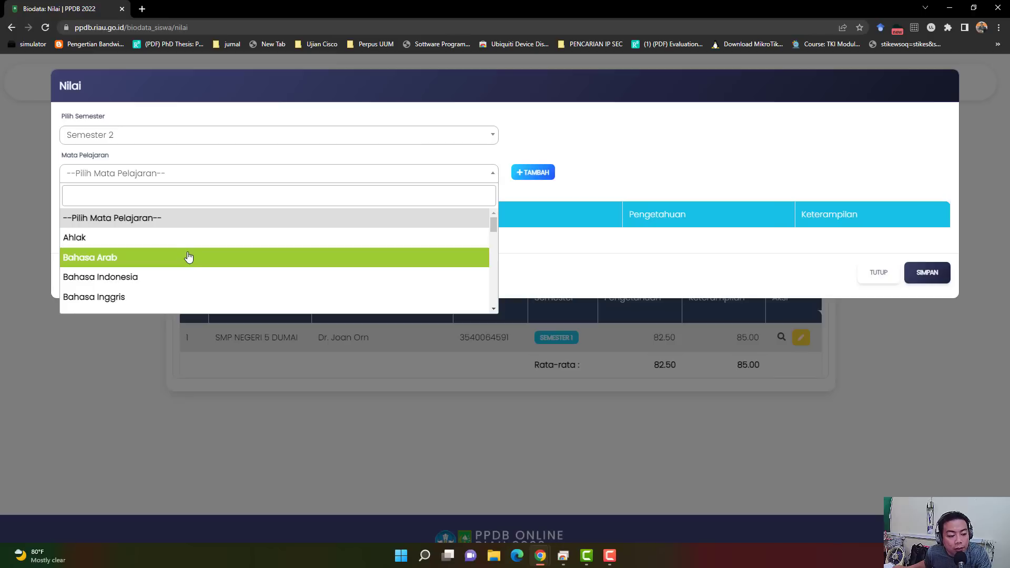
scroll(226, 278, down, 4)
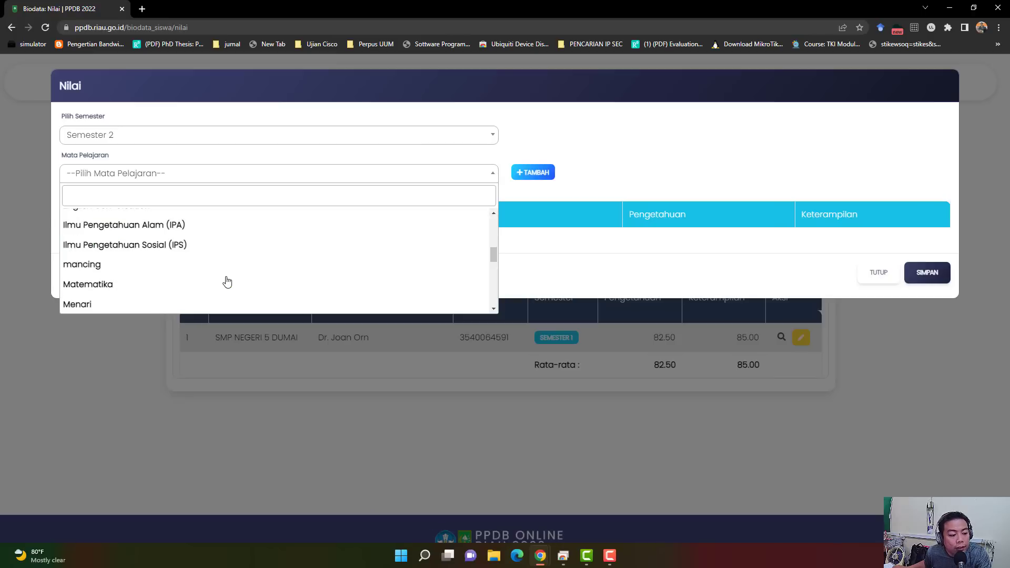
click(140, 284)
click(525, 175)
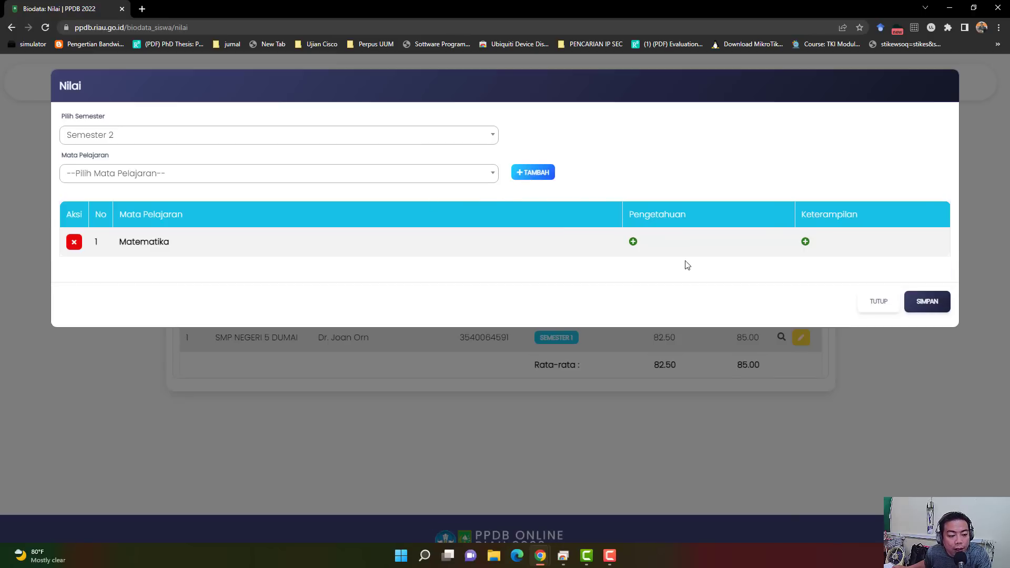
Step: Enter 80 for both Pengetahuan and Keterampilan of Matematika and save the Semester 2 grades
click(639, 246)
click(704, 250)
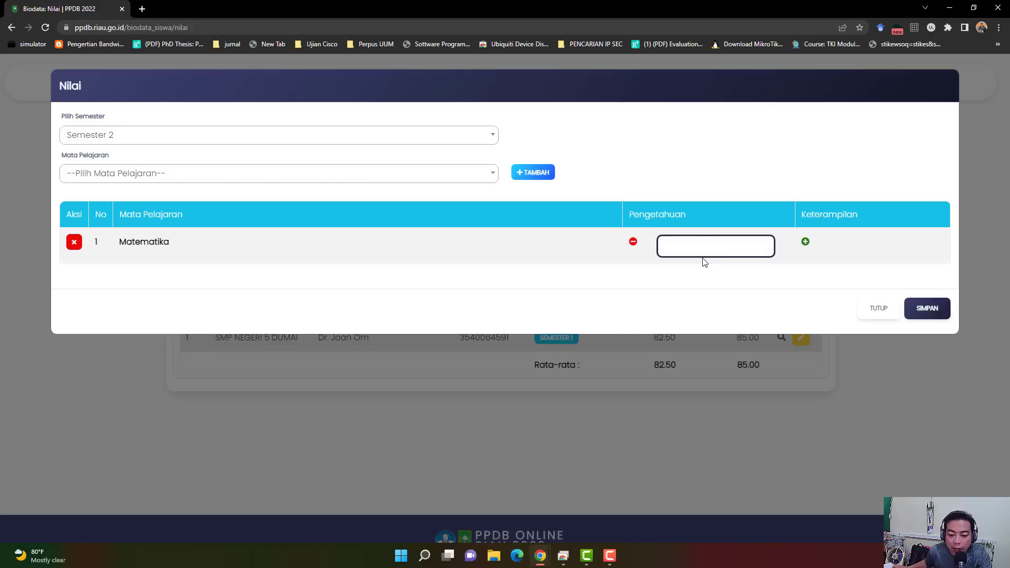
text(80)
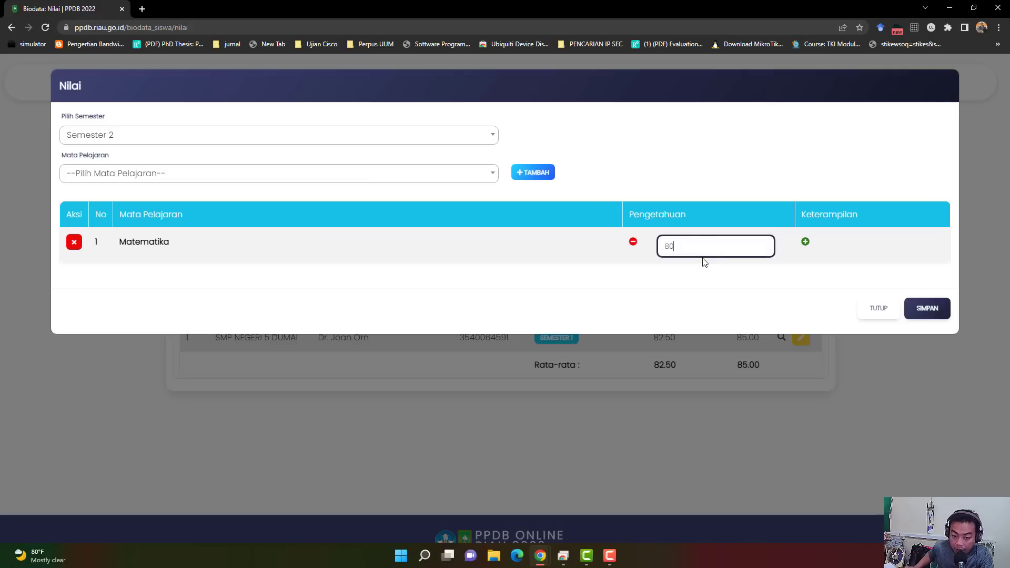
click(805, 243)
click(845, 252)
text(80)
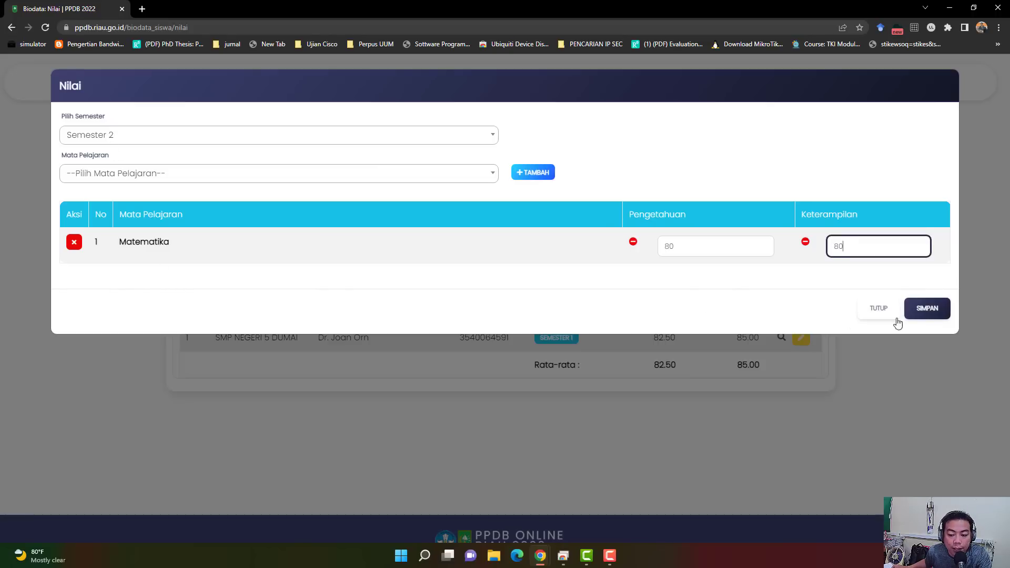
click(938, 311)
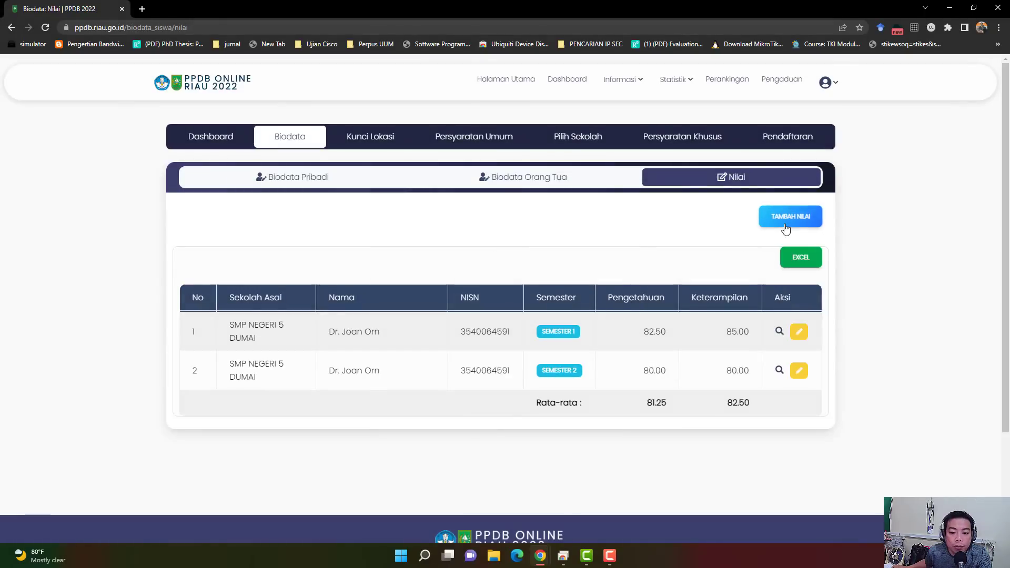
Step: Start a new grade entry for Semester 3 and add Pendidikan Pancasila dan Kewarganegaraan to its subject table
click(786, 229)
click(158, 138)
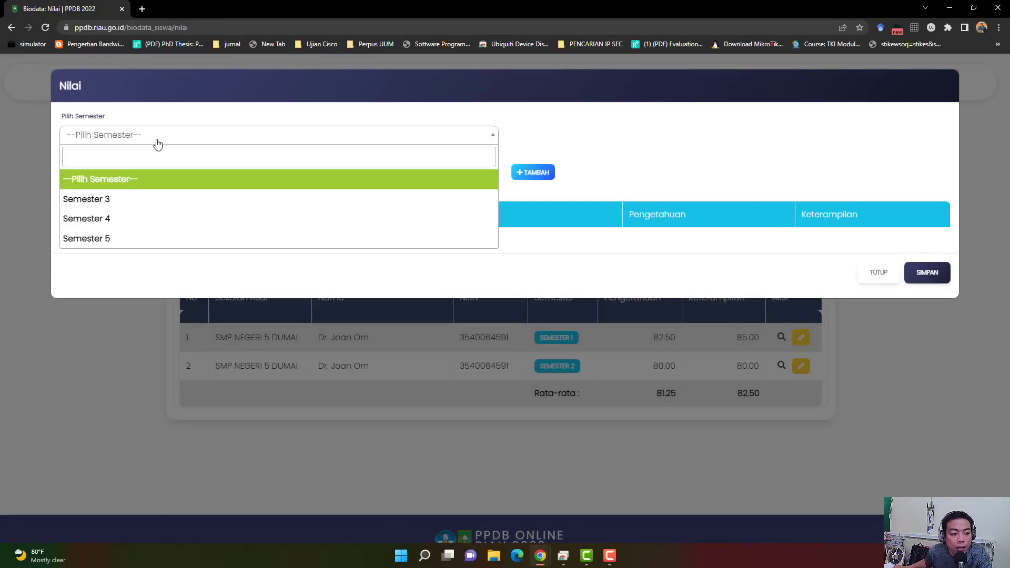
click(109, 198)
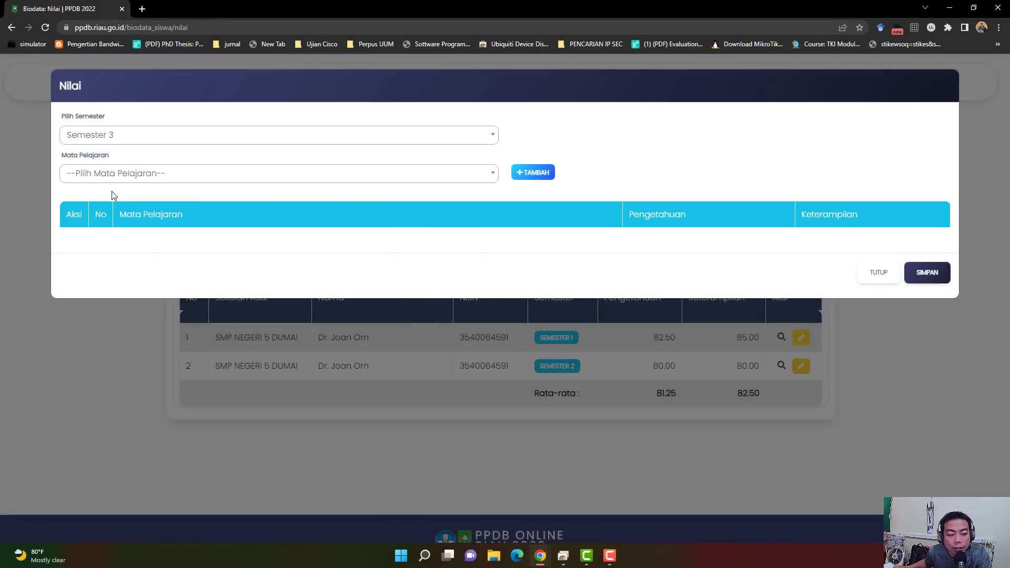
click(162, 187)
scroll(165, 283, down, 10)
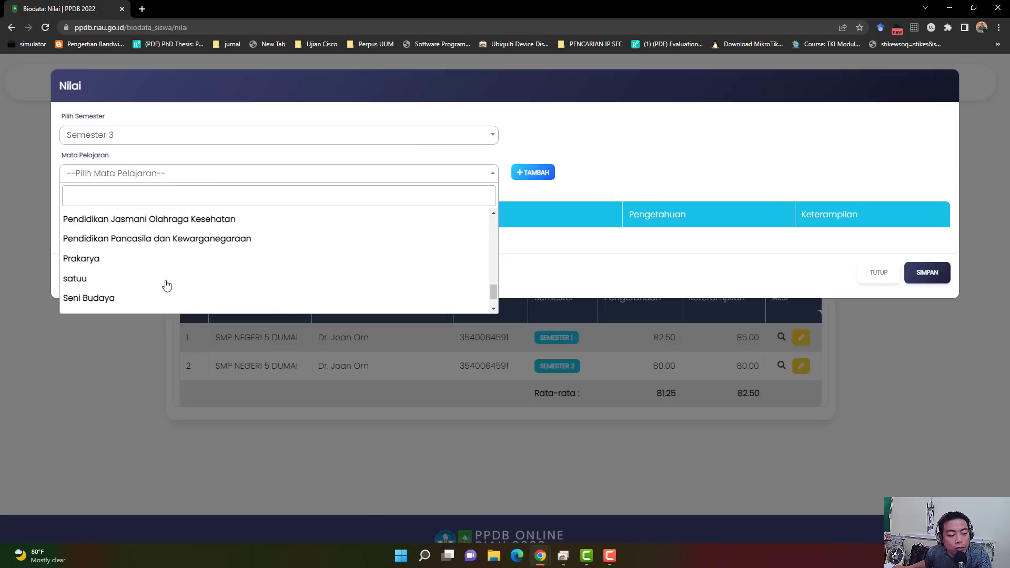
scroll(166, 284, up, 4)
scroll(165, 284, down, 3)
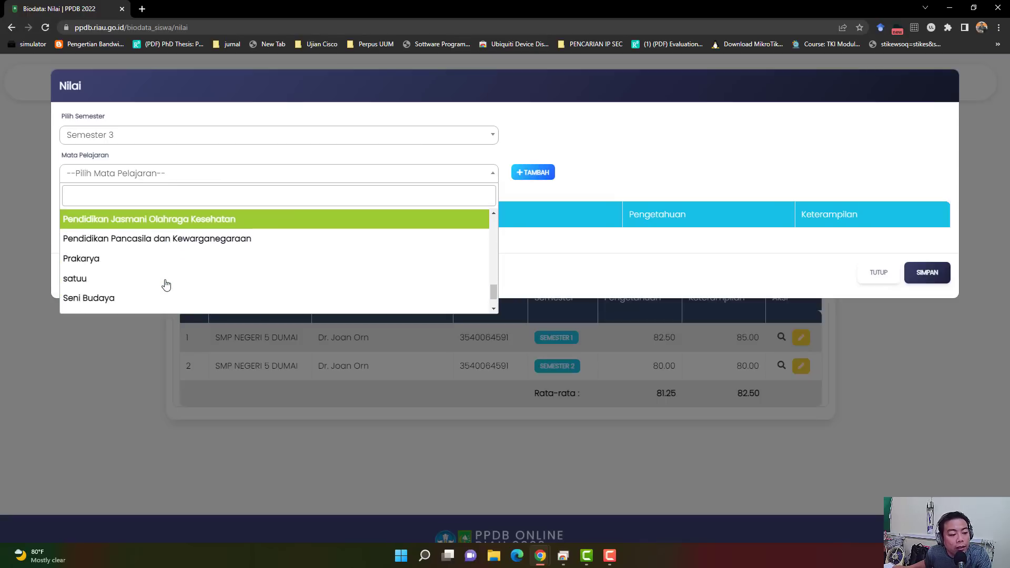
click(176, 236)
click(525, 174)
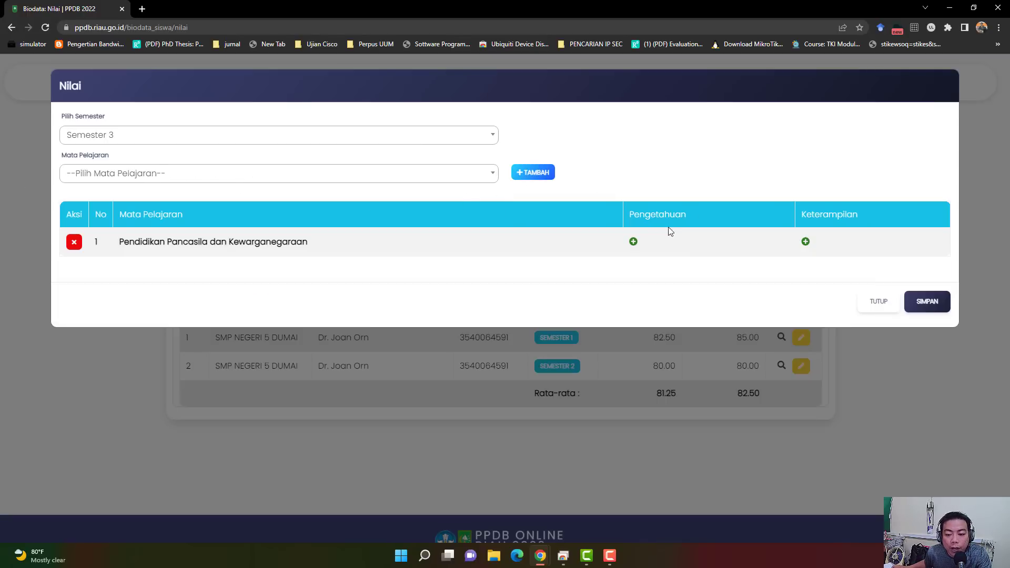
Step: Enter 90 for Pengetahuan and 85 for Keterampilan of Pendidikan Pancasila dan Kewarganegaraan and save the Semester 3 grades
click(633, 242)
text(90)
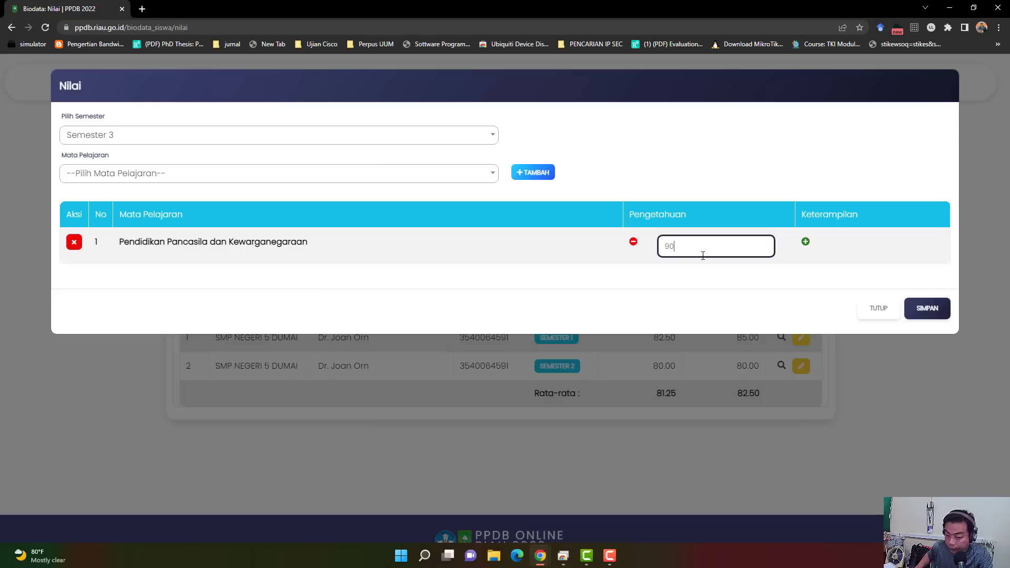
click(805, 242)
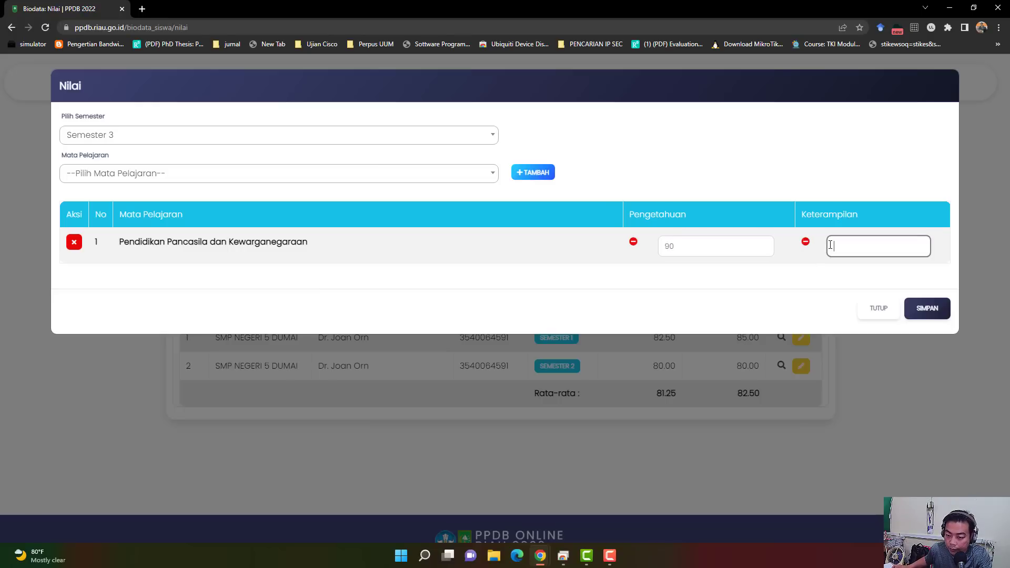
text(85)
click(926, 309)
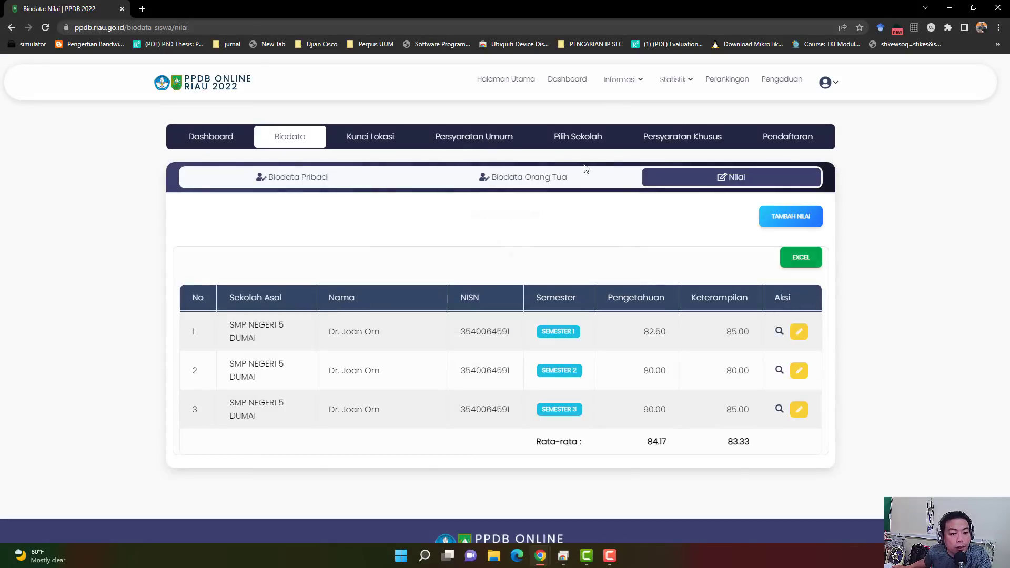
Step: Start a new grade entry for Semester 4 and add Pendidikan agama Buddha dan Budi pekerti to its subject table
click(800, 224)
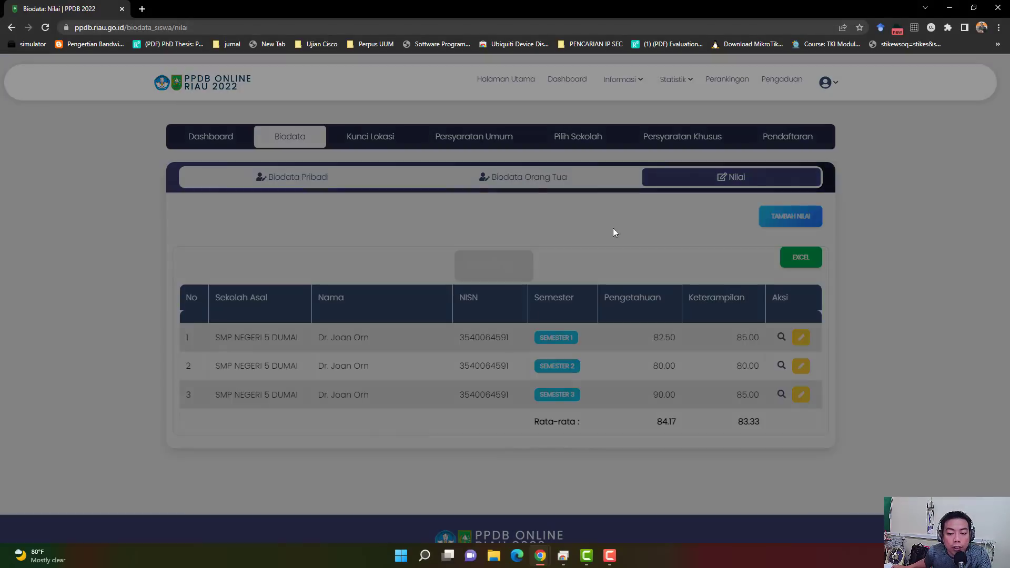
click(300, 139)
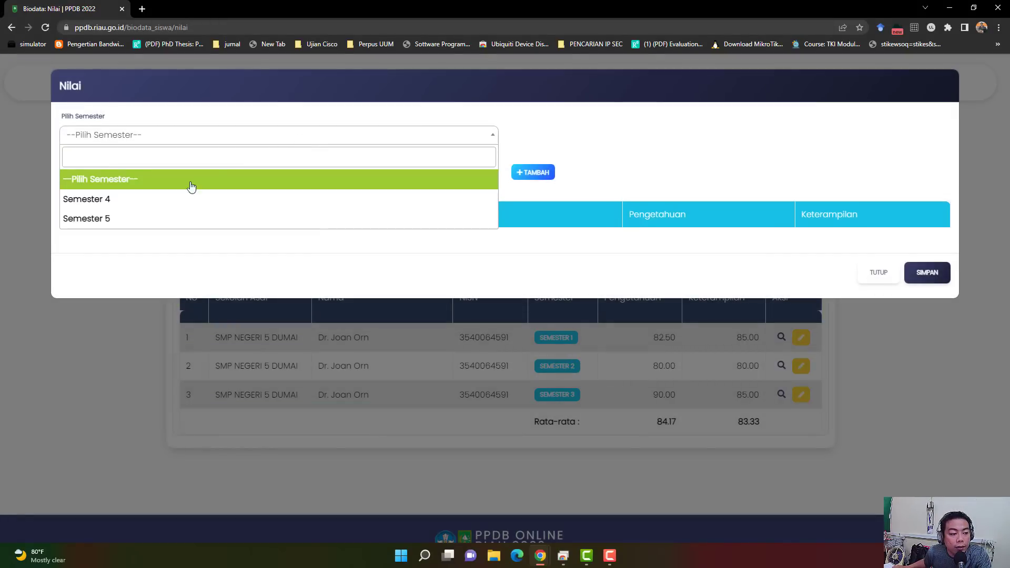
click(149, 203)
click(169, 174)
scroll(163, 289, down, 5)
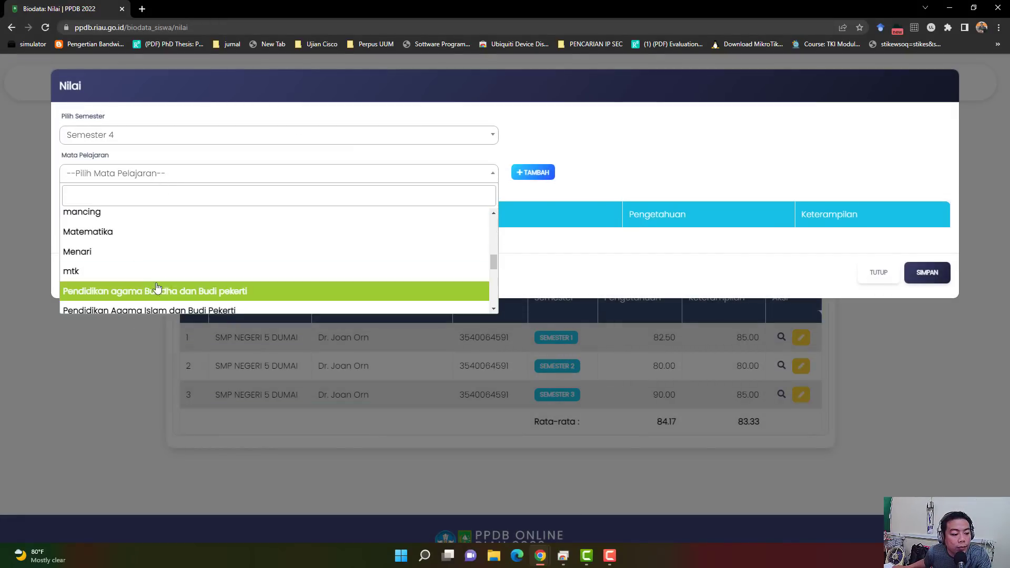
click(240, 292)
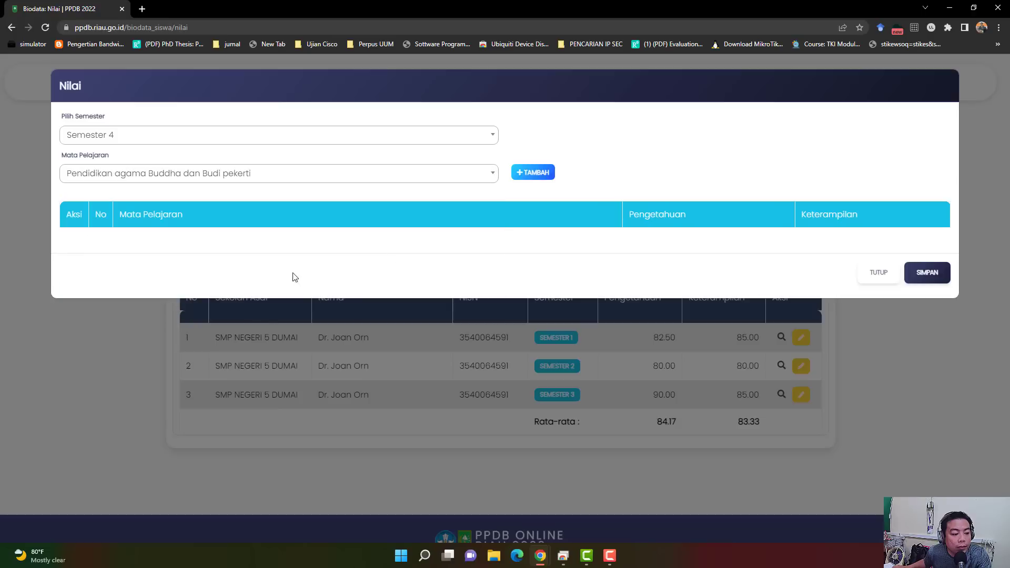
click(549, 180)
Step: Enter 90 for both Pengetahuan and Keterampilan of Pendidikan agama Buddha dan Budi pekerti and save the Semester 4 grades
click(632, 242)
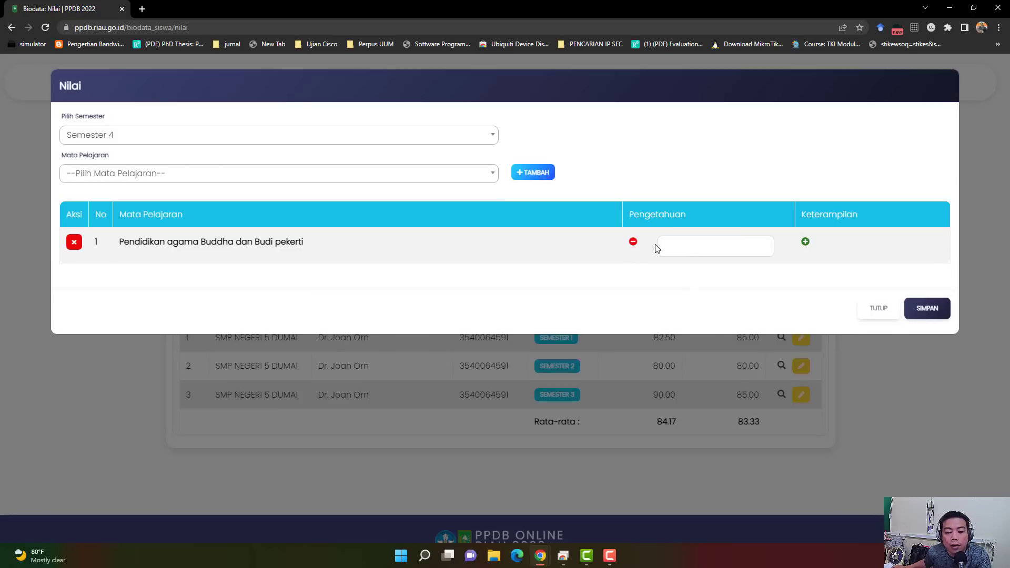
click(692, 245)
text(90)
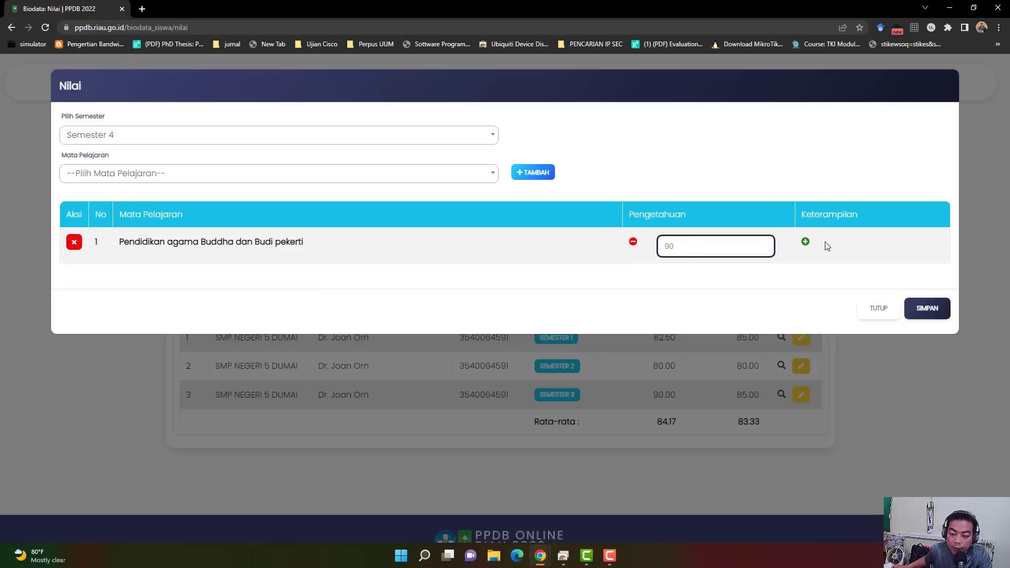
click(804, 241)
click(875, 255)
text(90)
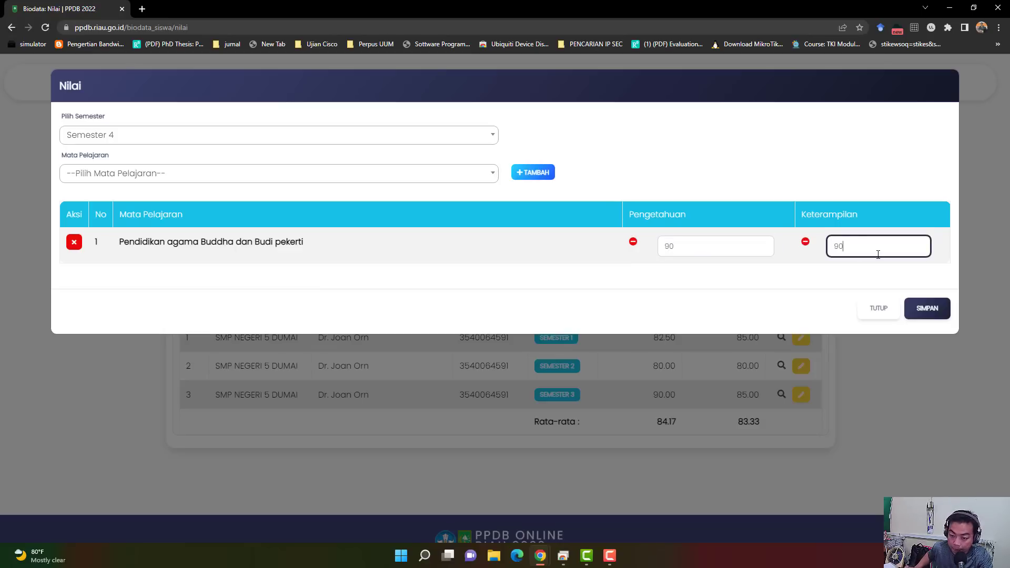
click(926, 308)
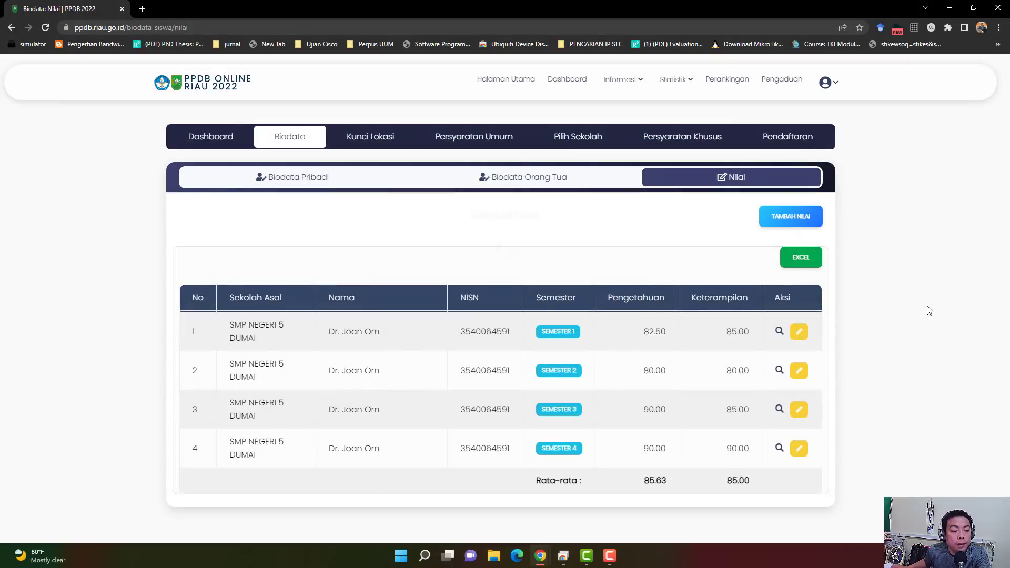
Step: Start a new grade entry for Semester 5 and add Prakarya to its subject table
click(780, 218)
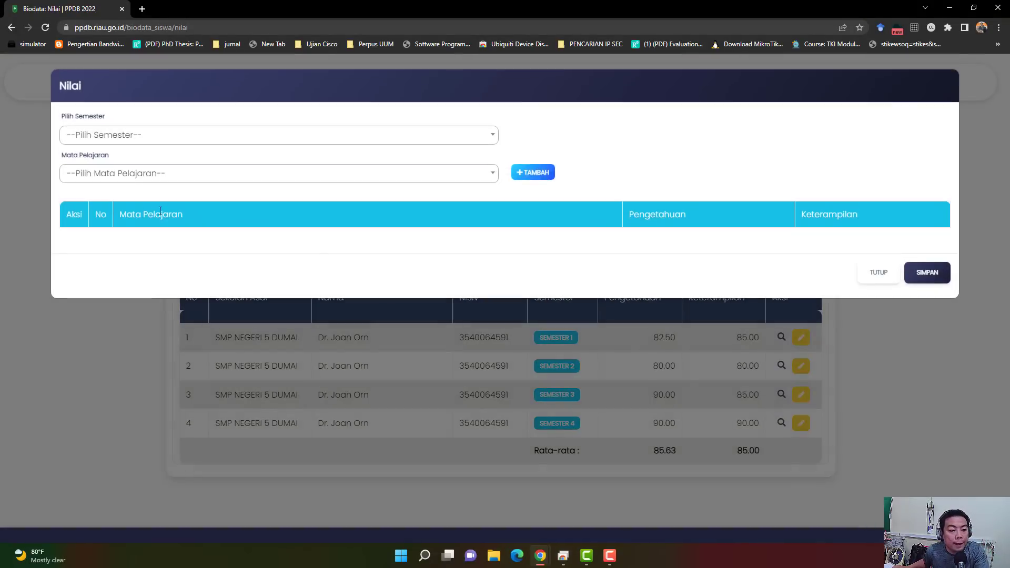
click(157, 139)
click(129, 198)
click(129, 175)
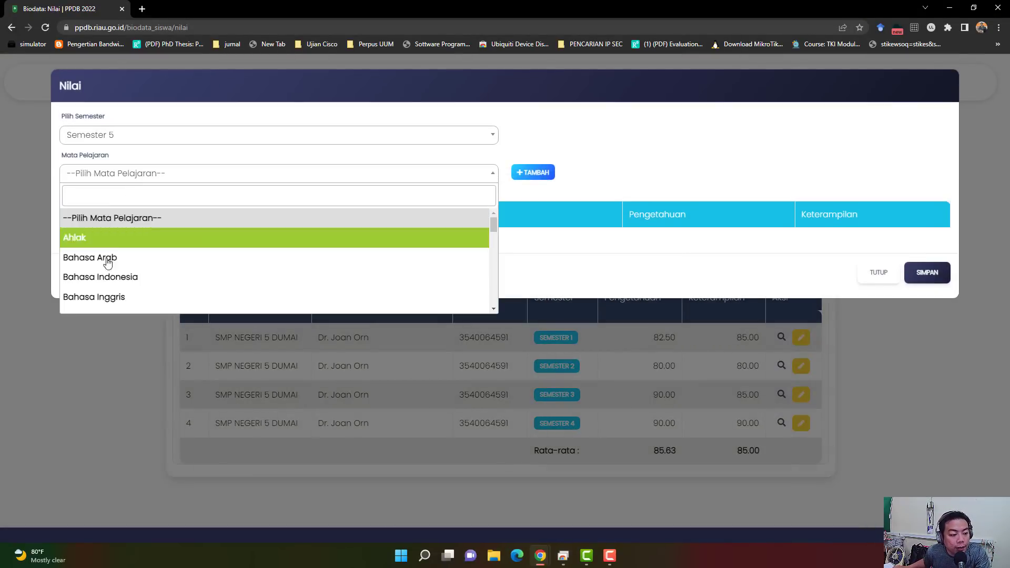
scroll(128, 283, down, 6)
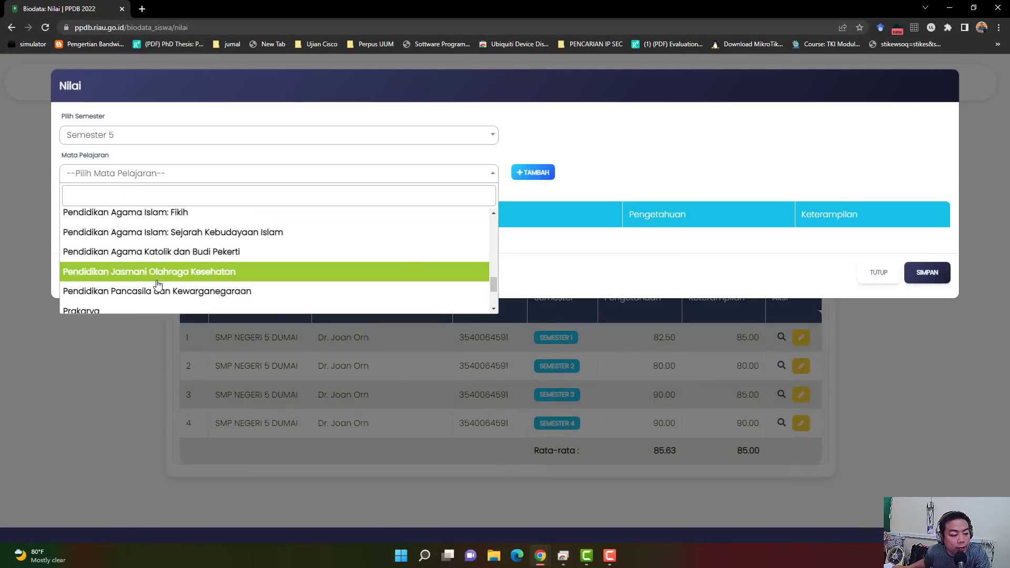
click(108, 311)
click(523, 179)
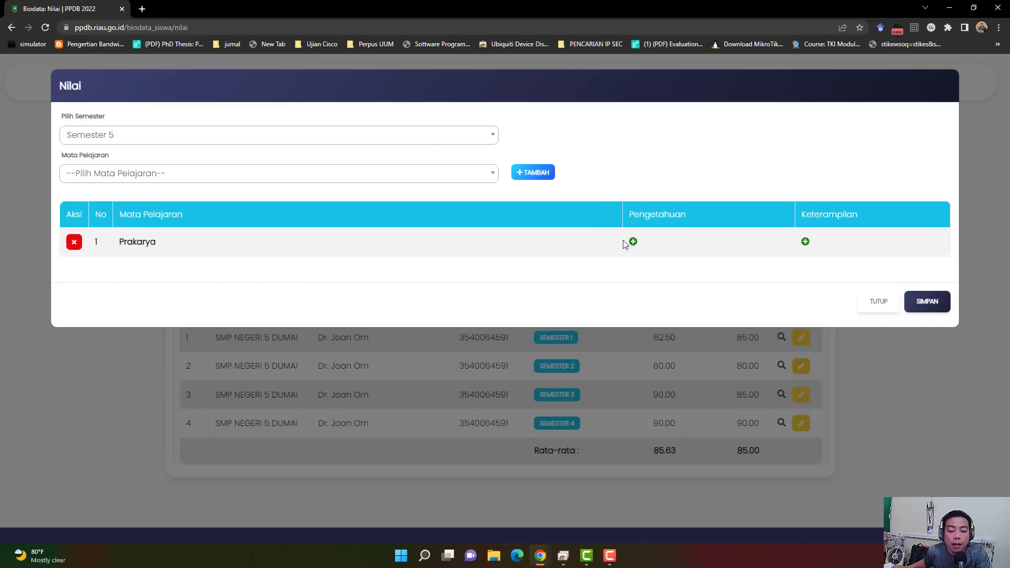
Step: Enter 80 for Pengetahuan and 90 for Keterampilan of Prakarya and save the Semester 5 grades
click(633, 243)
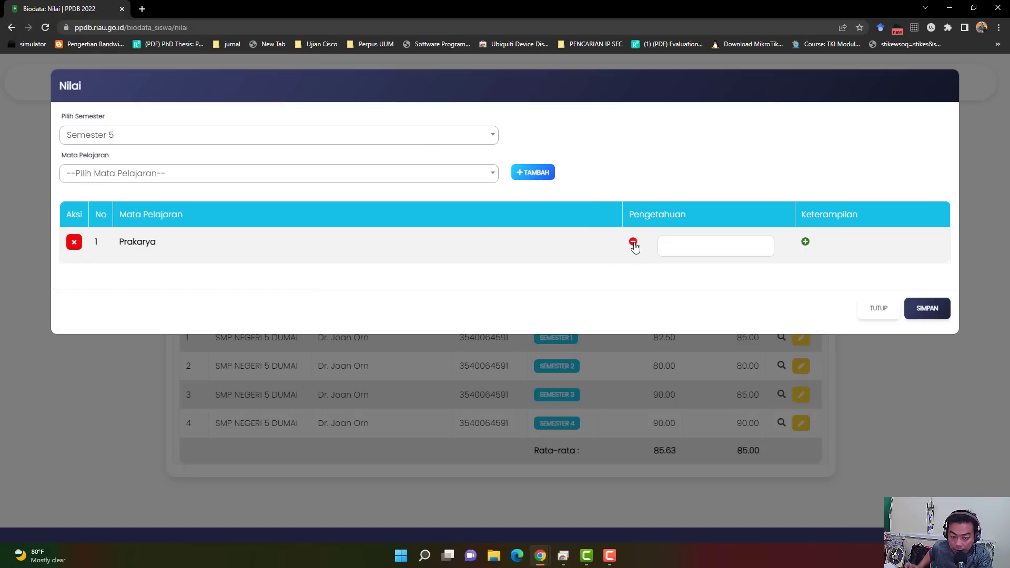
click(736, 246)
text(80)
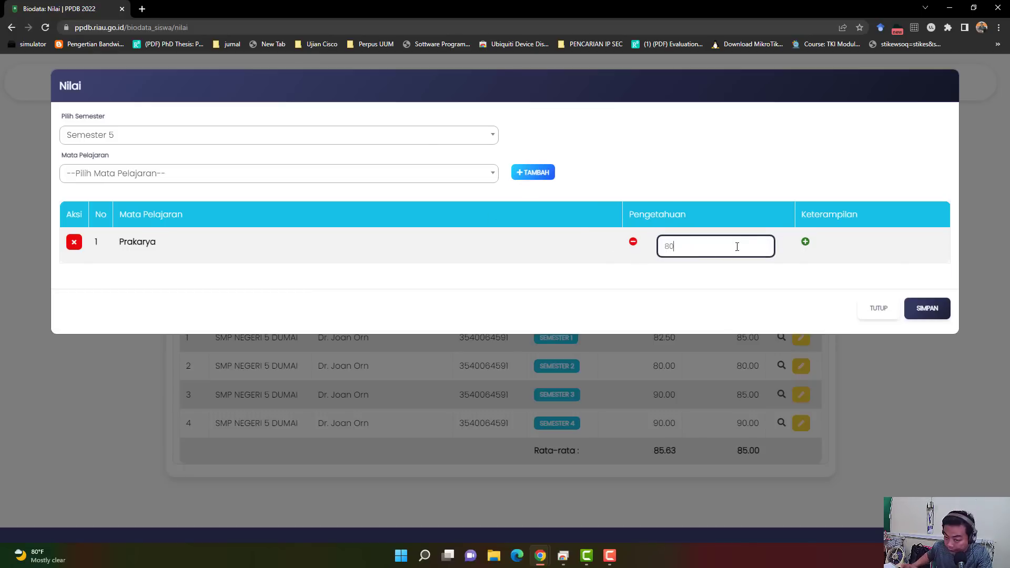
click(805, 242)
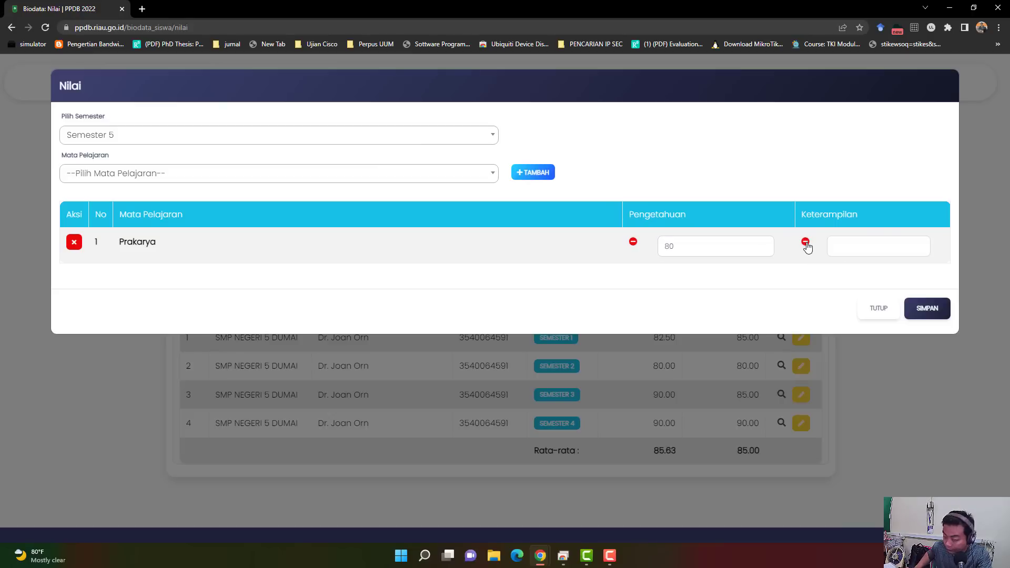
click(843, 237)
text(90)
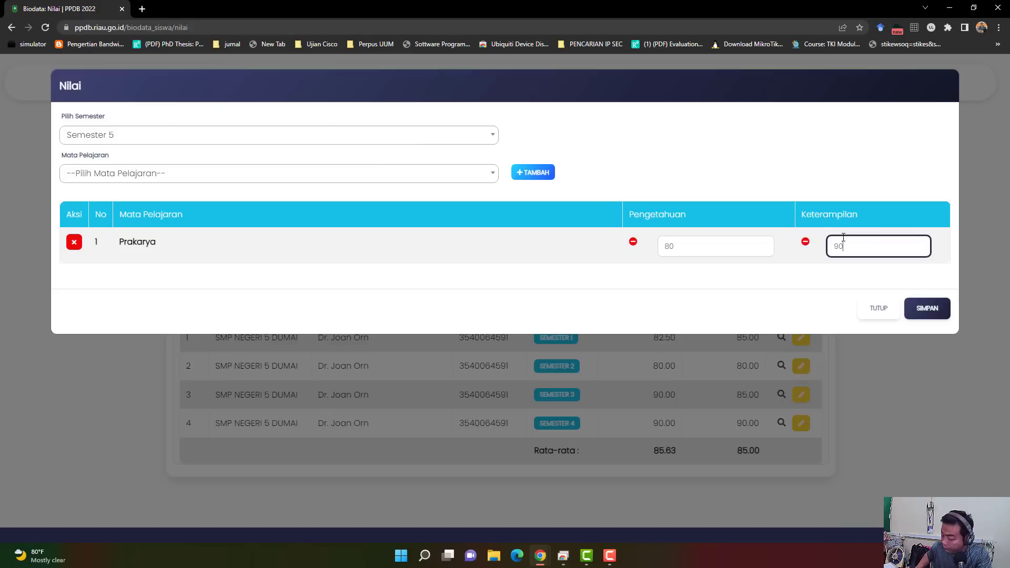
click(922, 306)
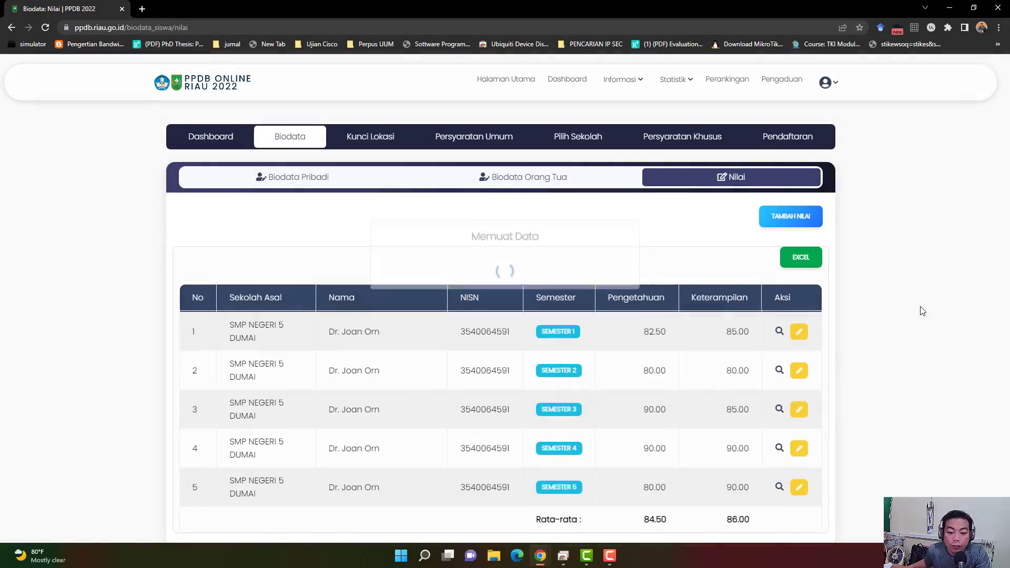
Step: Review the saved Pengetahuan and Keterampilan grades for all five semesters, including their averages
scroll(244, 331, down, 4)
scroll(398, 289, up, 1)
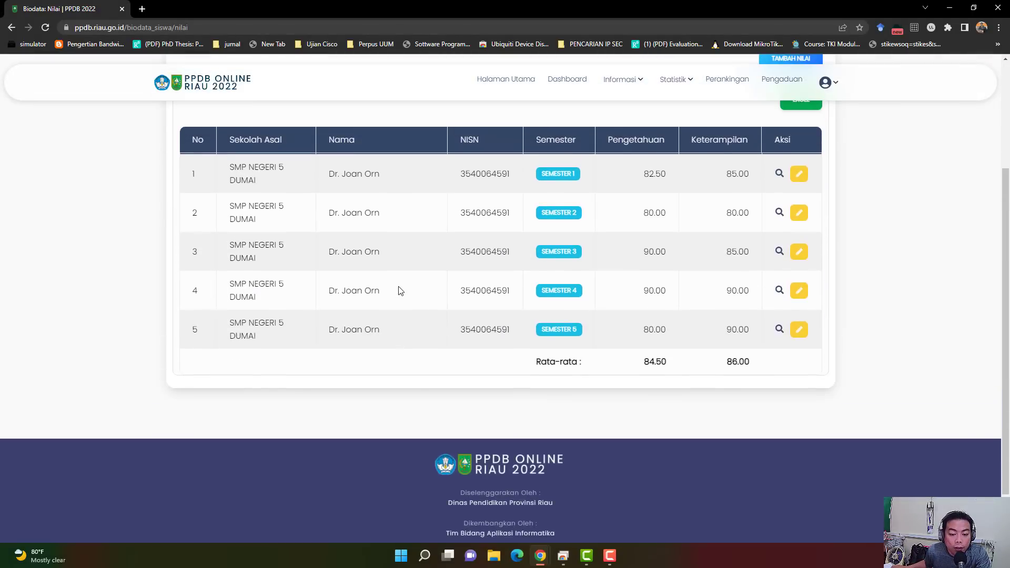
scroll(402, 288, up, 1)
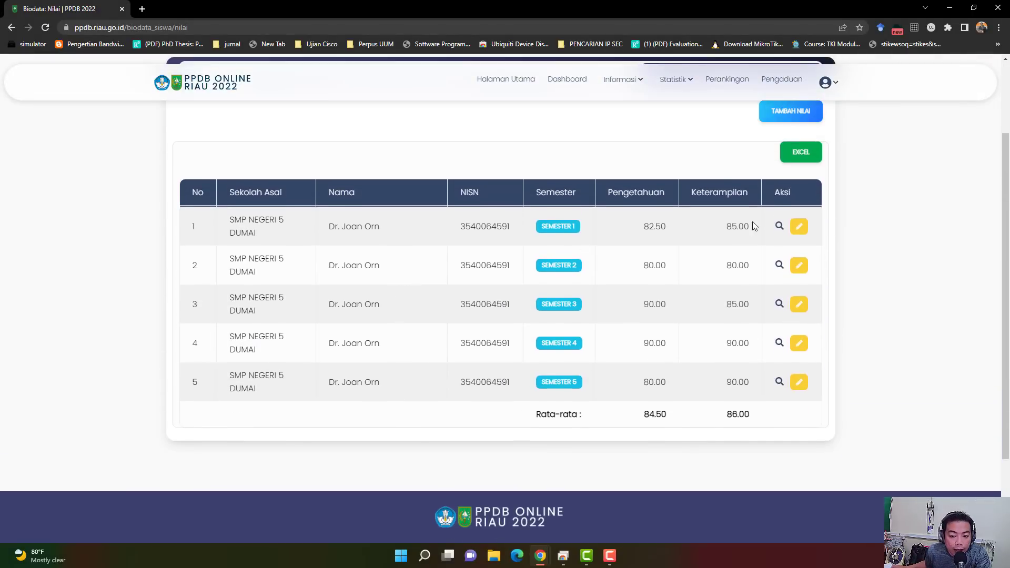
drag(642, 228, 752, 227)
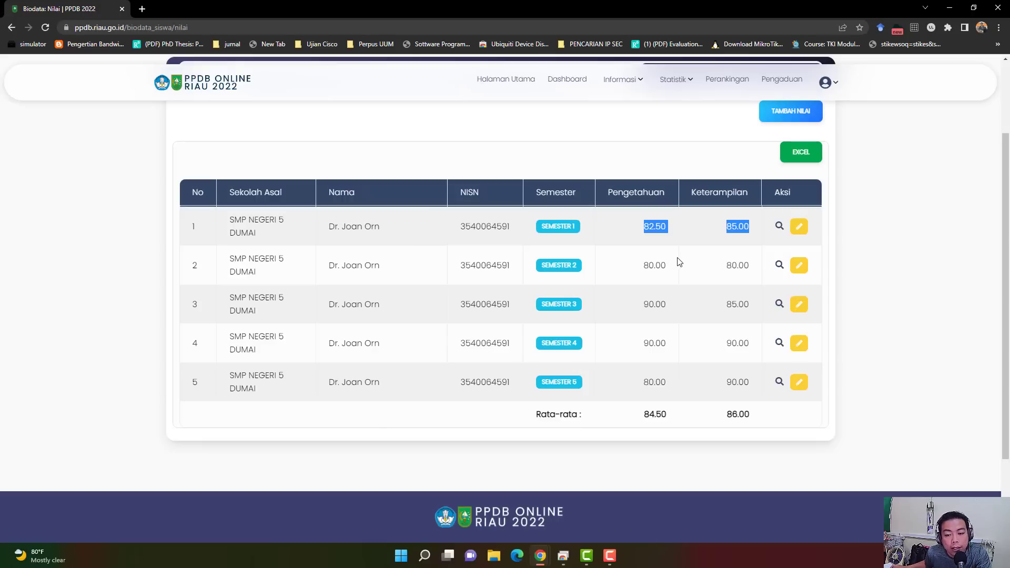
scroll(679, 261, up, 2)
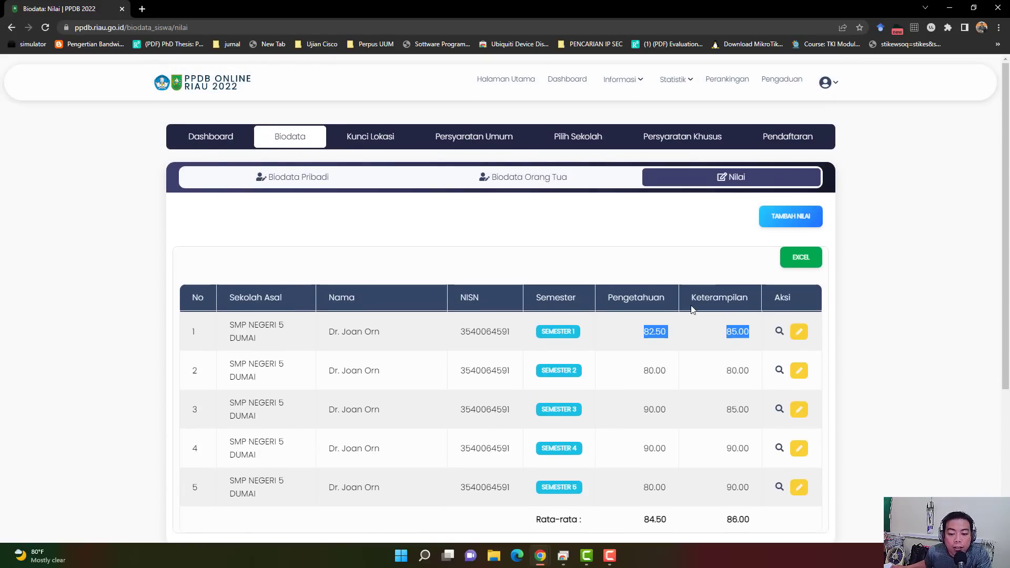
scroll(691, 311, down, 3)
scroll(692, 322, up, 3)
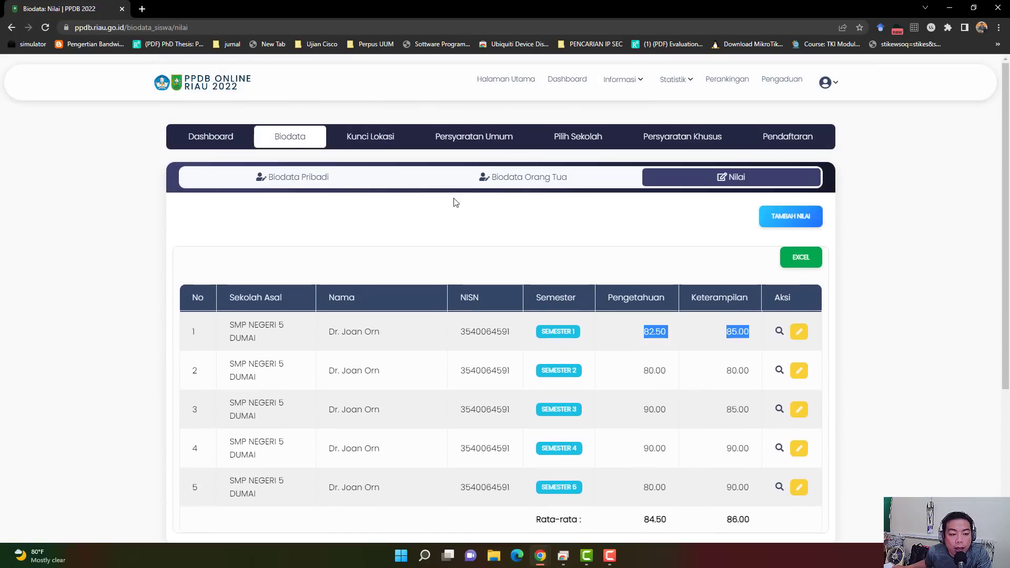
Step: Open the Kunci Lokasi page and examine the home coordinate field and the tutorial on filling it in
click(378, 140)
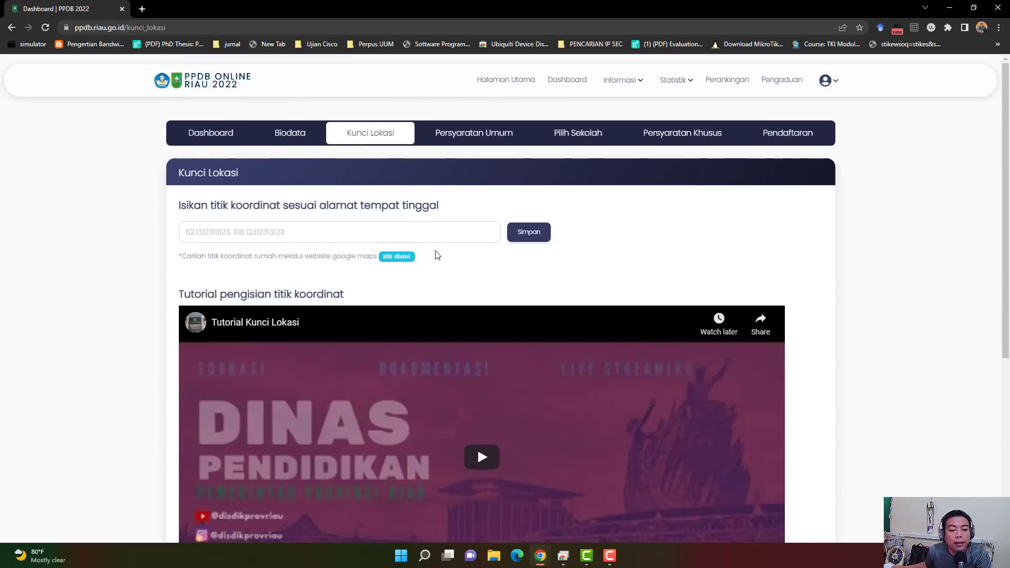
scroll(641, 250, down, 4)
scroll(640, 253, up, 2)
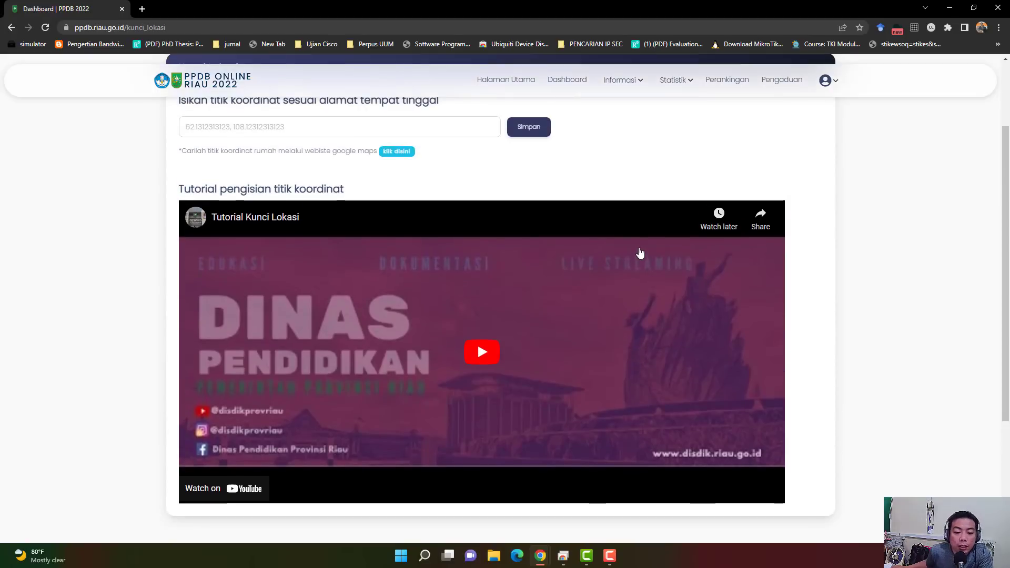
click(441, 129)
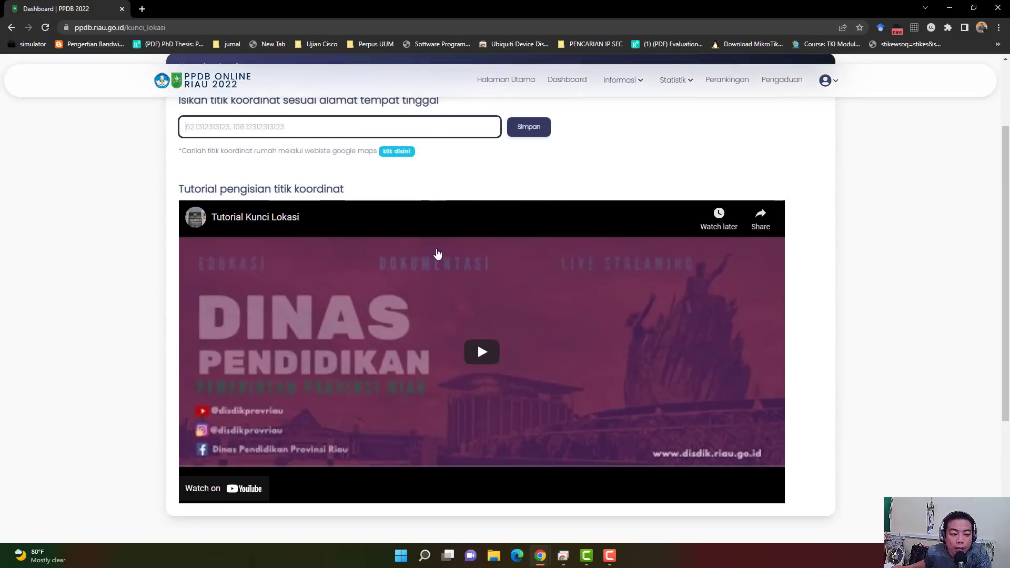
scroll(435, 258, down, 1)
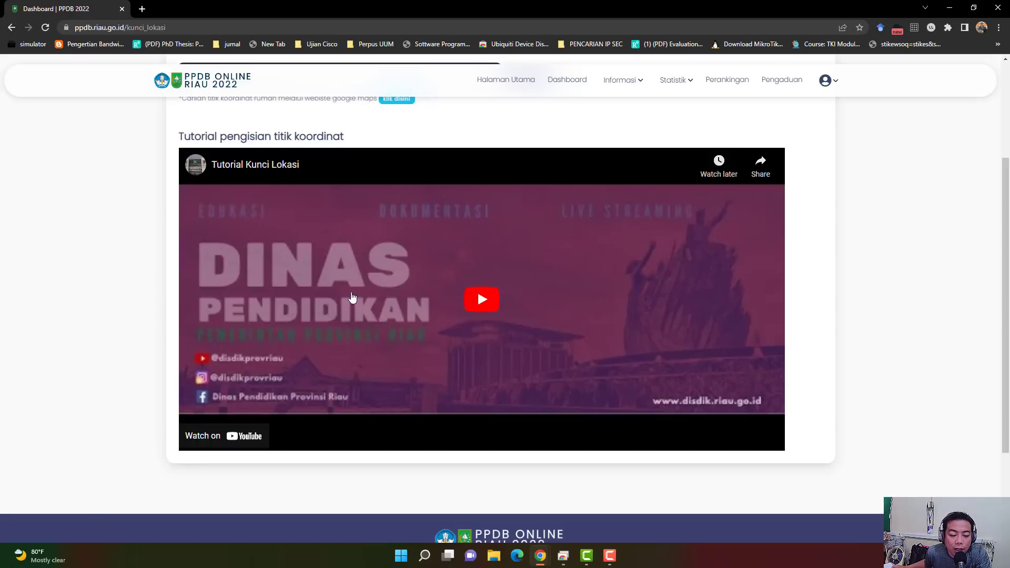
scroll(728, 353, up, 3)
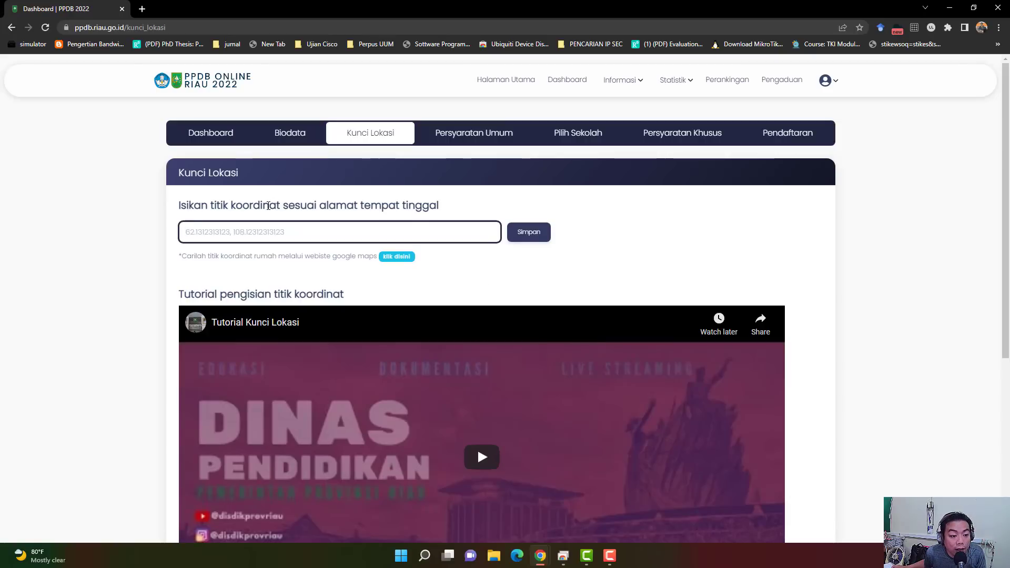
Step: Search for google map in a new browser tab and open the Google Maps site
click(146, 11)
click(144, 28)
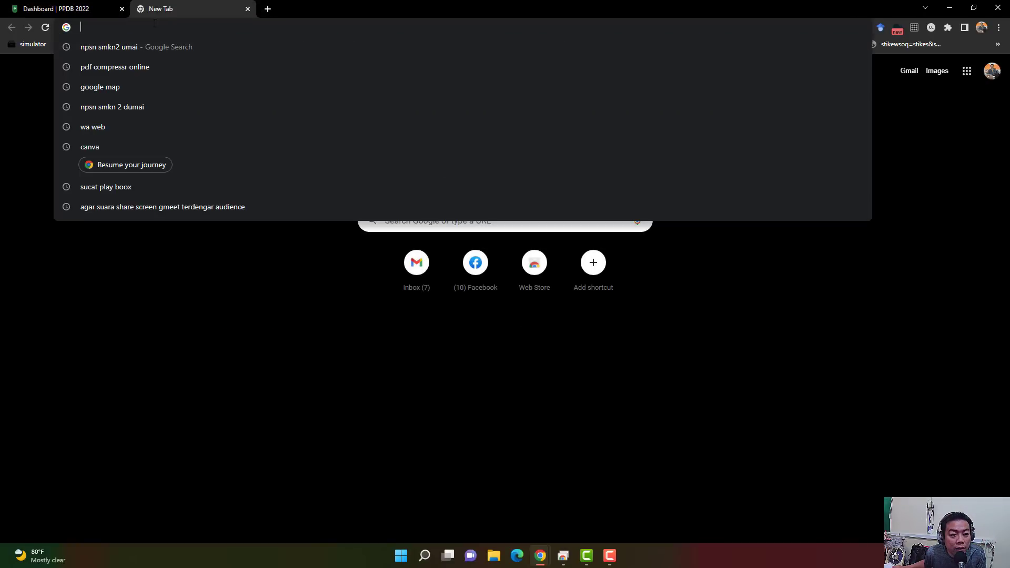
click(132, 84)
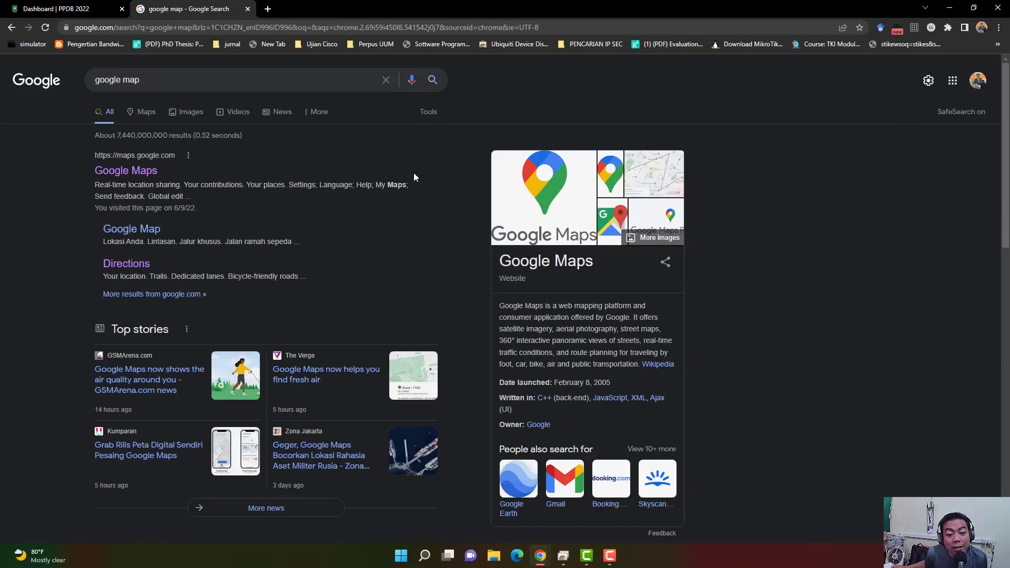
click(129, 172)
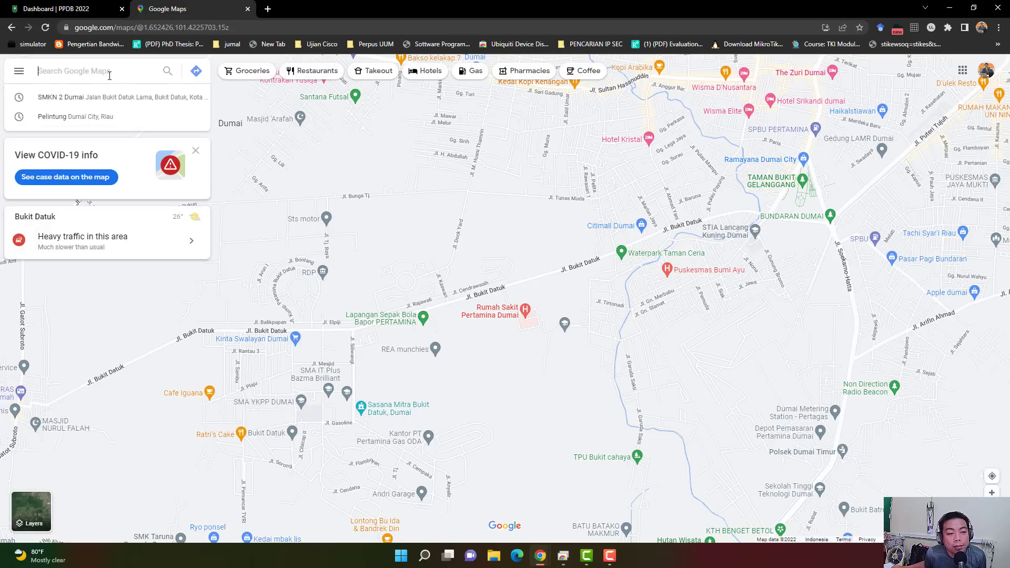
Step: Find SMKN 2 Dumai on the map and bring its marker into close view
click(84, 98)
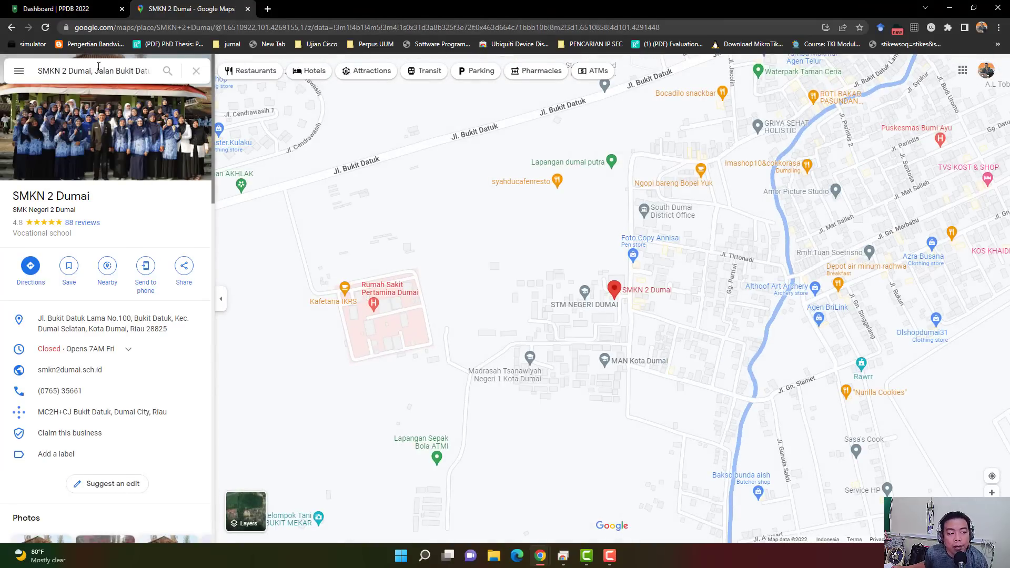
scroll(526, 300, up, 4)
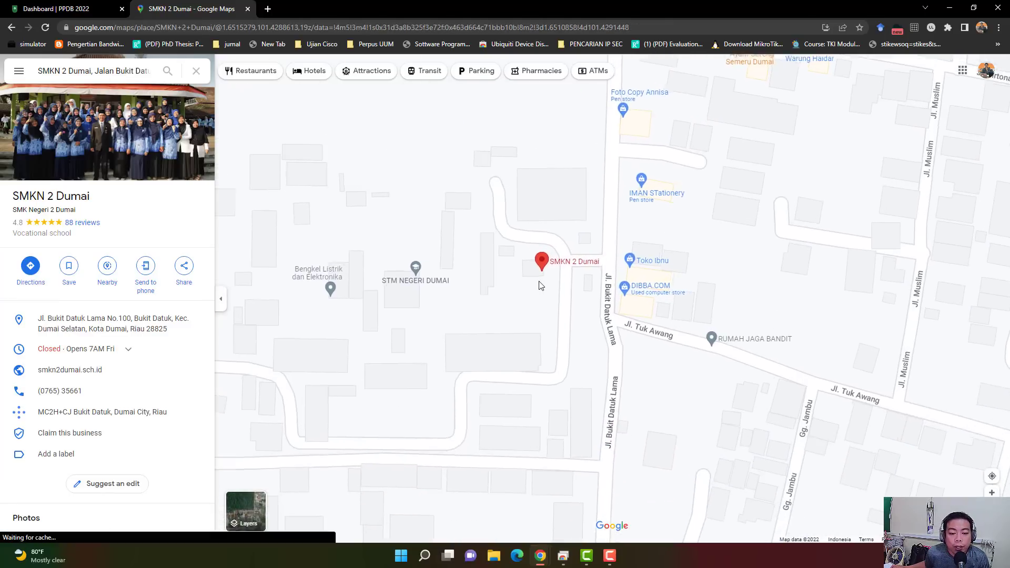
scroll(543, 268, up, 4)
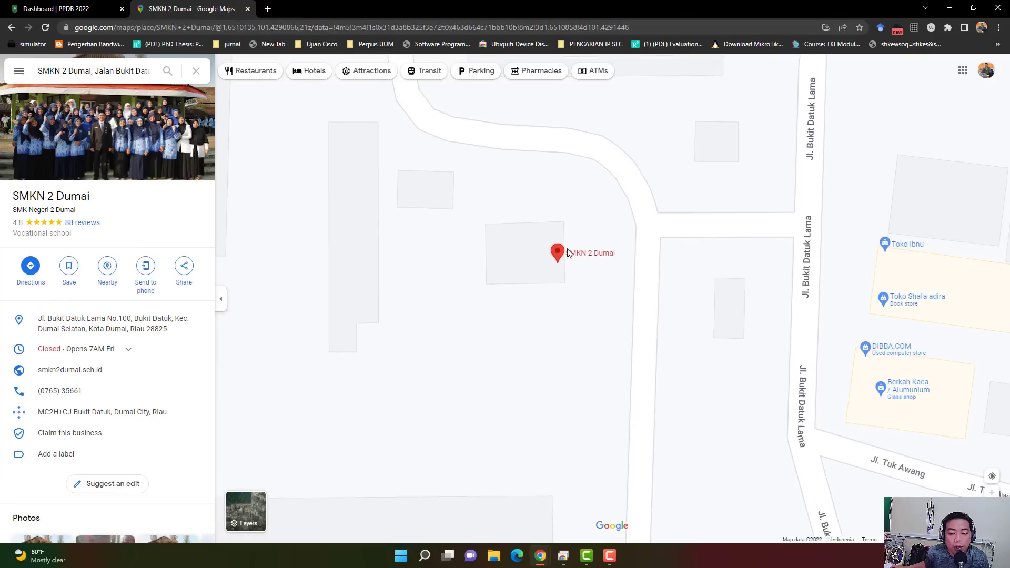
mouse_move(561, 265)
drag(591, 225, 503, 248)
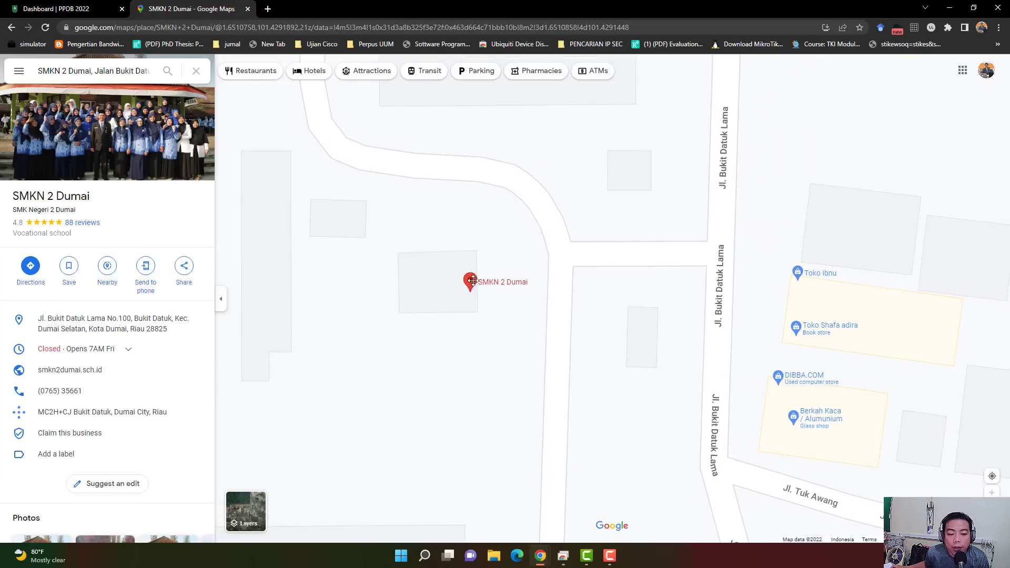
mouse_move(465, 285)
mouse_down()
mouse_move(483, 296)
mouse_move(593, 300)
mouse_up()
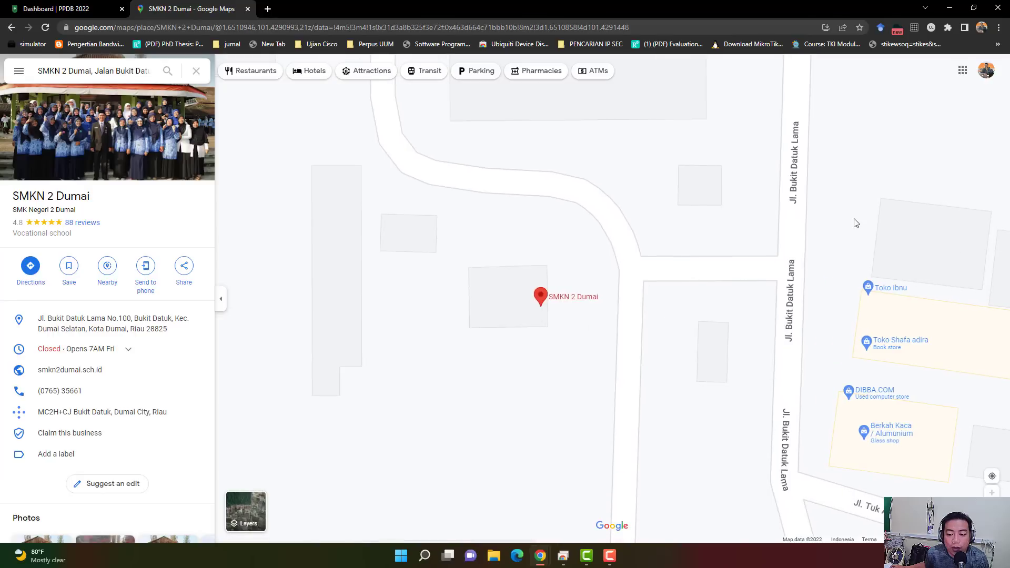
Step: Copy the coordinates of the SMKN 2 Dumai marker to the clipboard
click(541, 298)
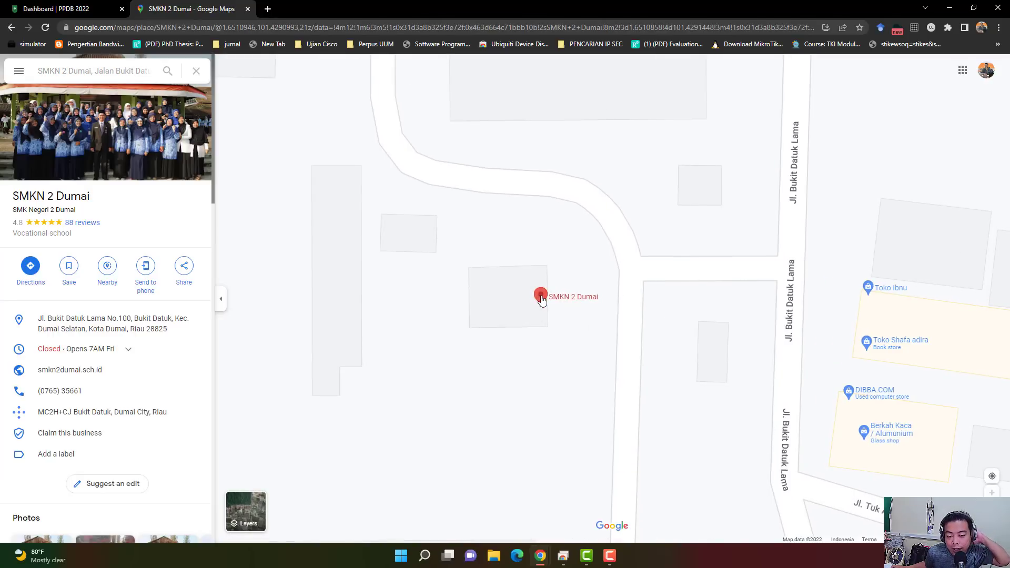
right_click(541, 299)
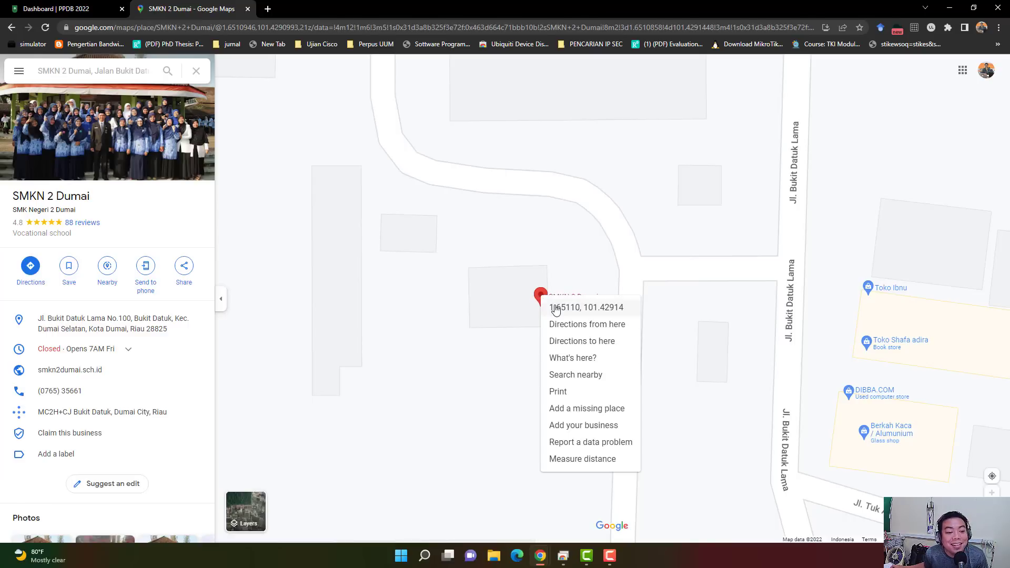
click(575, 281)
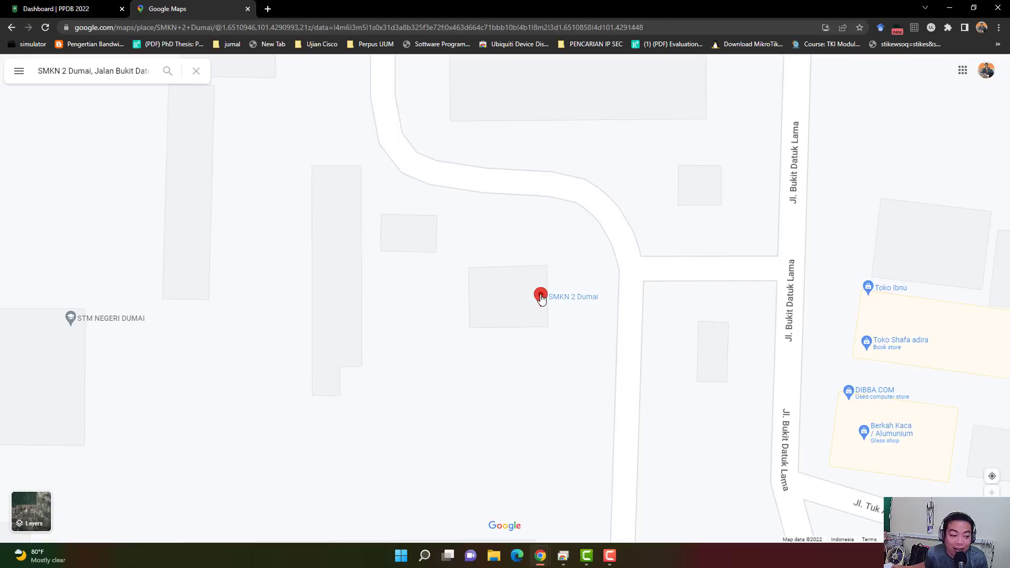
right_click(542, 299)
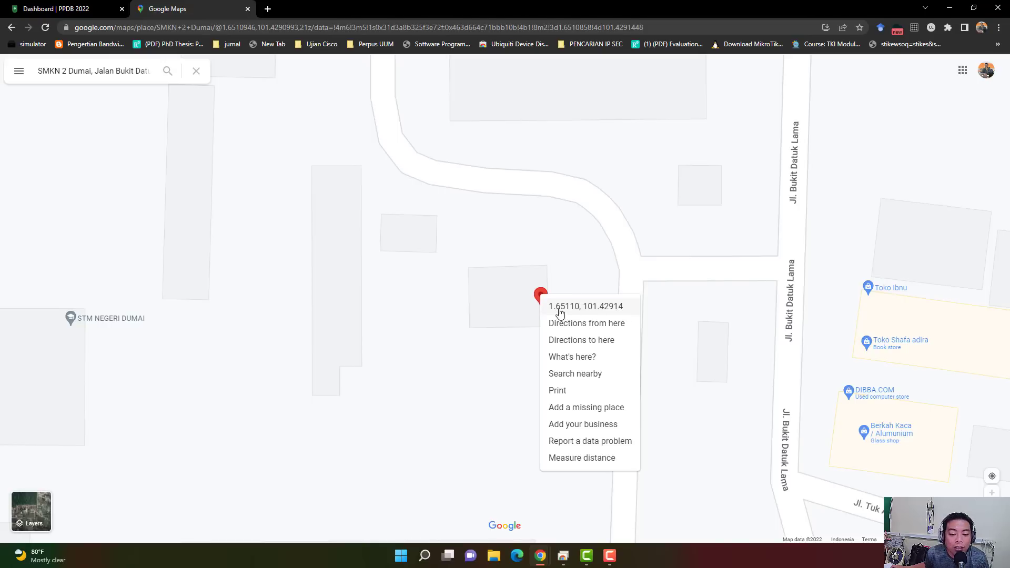
click(593, 309)
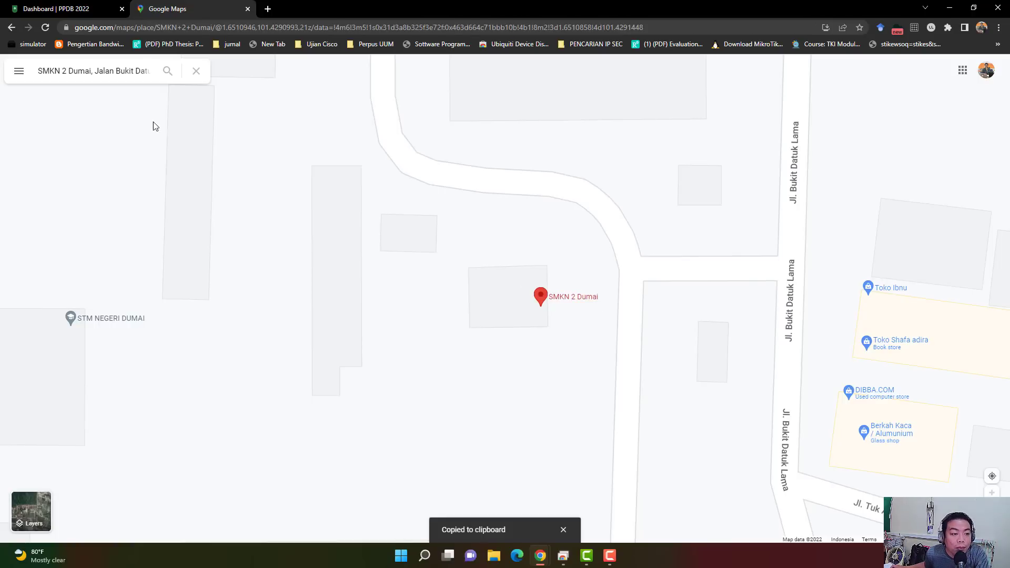
Step: Return to the PPDB Kunci Lokasi page, paste the copied coordinates as the home location, then save and confirm them
click(28, 10)
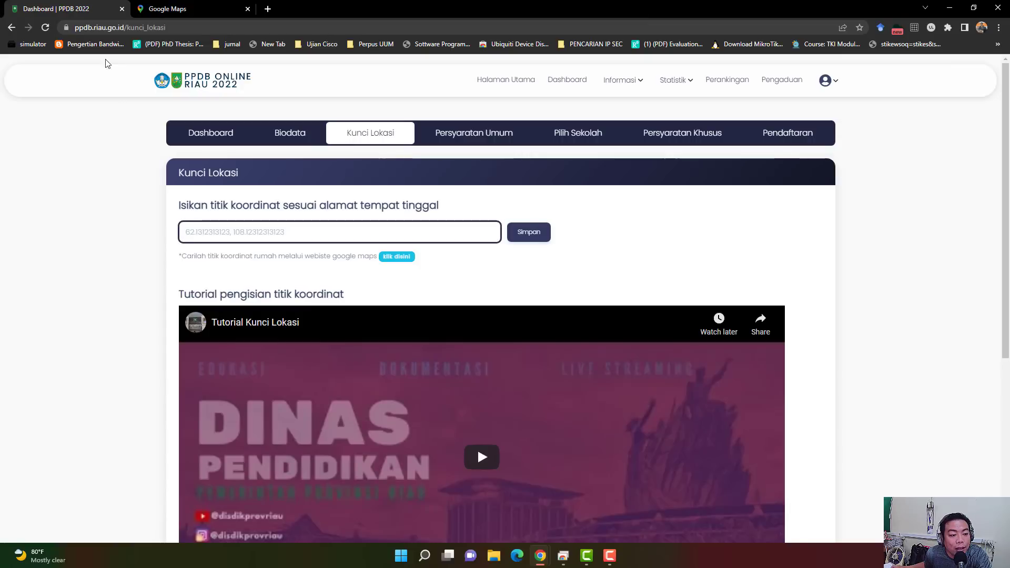
right_click(248, 232)
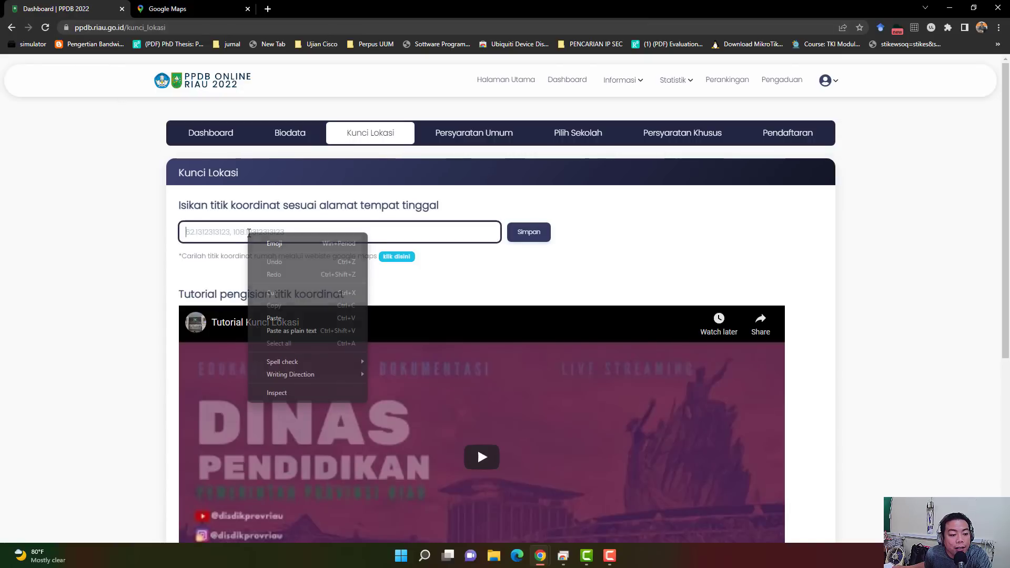
click(289, 319)
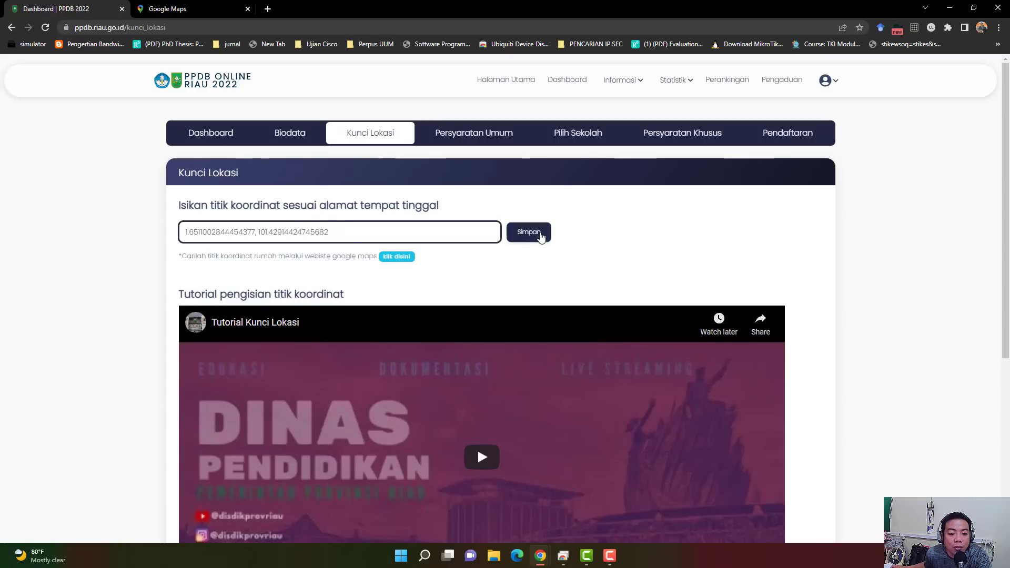
click(541, 238)
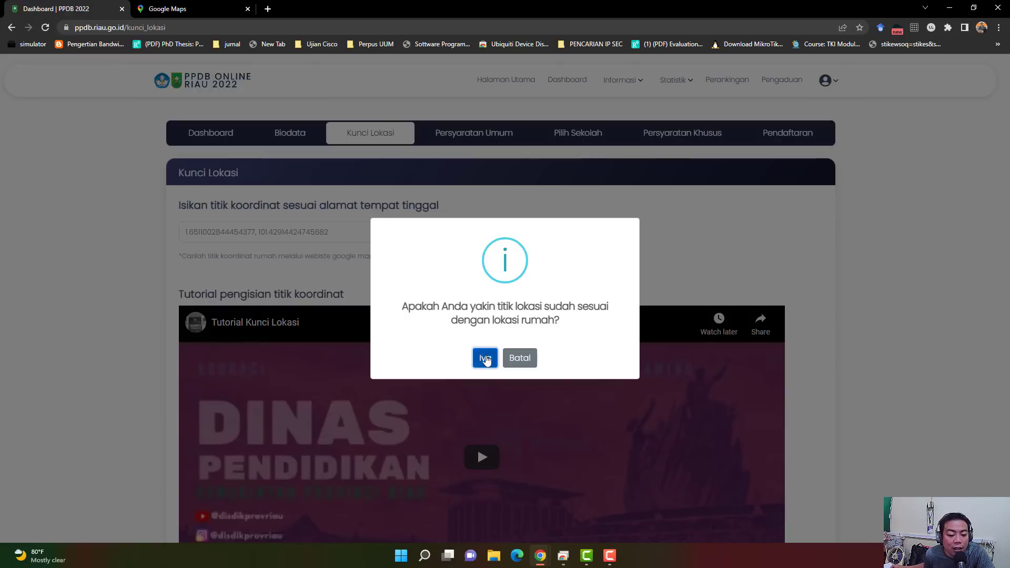
click(485, 358)
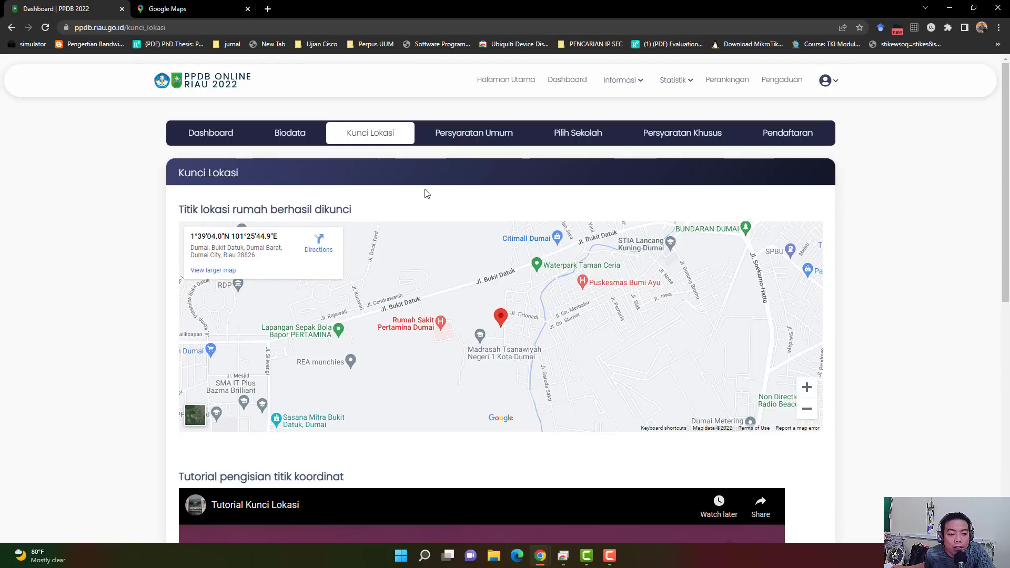
Step: Open the Persyaratan Umum page and review its list of required documents, from Akte Kelahiran to Surat Pernyataan Keabsahan Dokumen
click(458, 145)
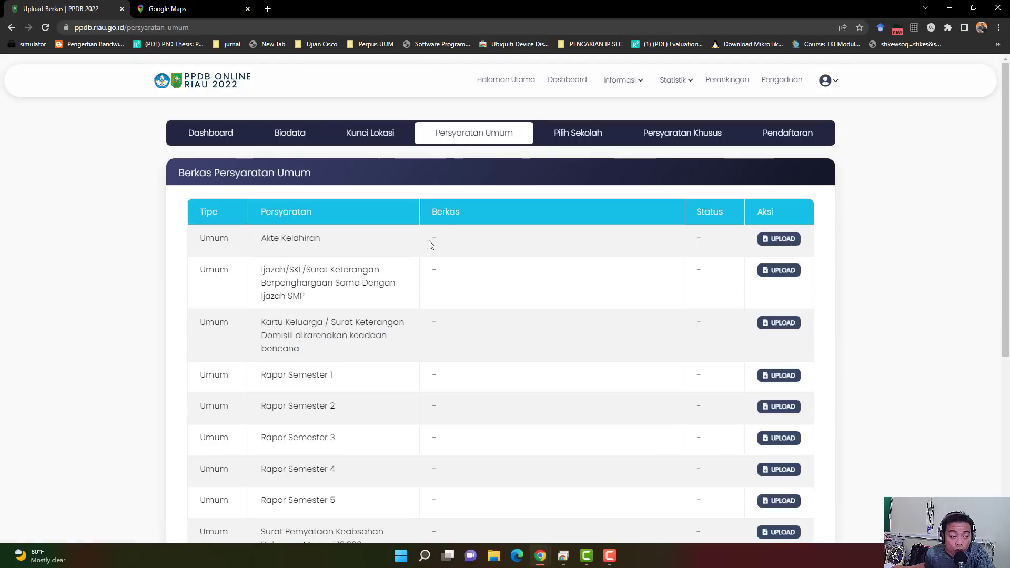
scroll(258, 257, down, 3)
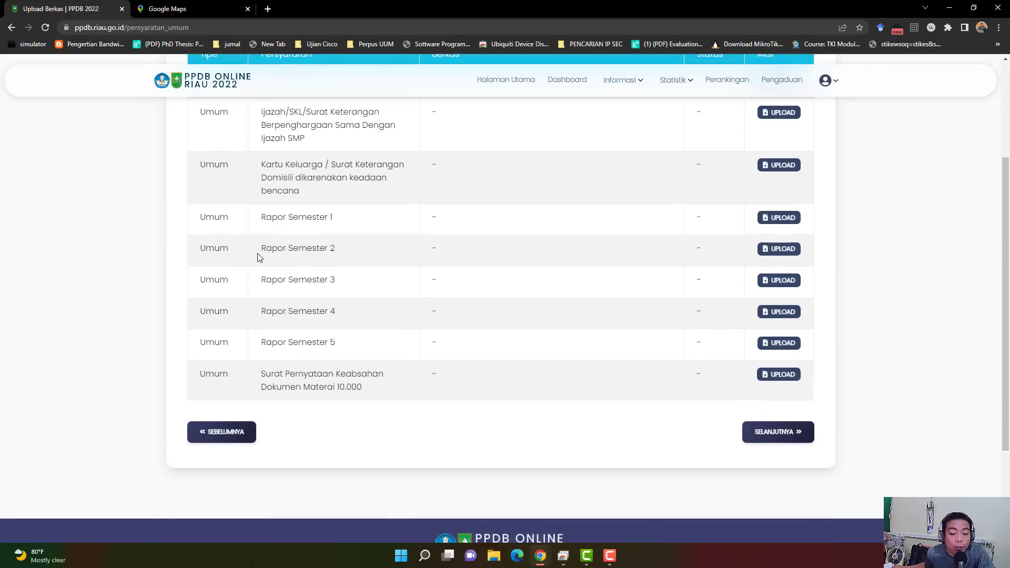
scroll(371, 263, down, 2)
scroll(373, 265, up, 5)
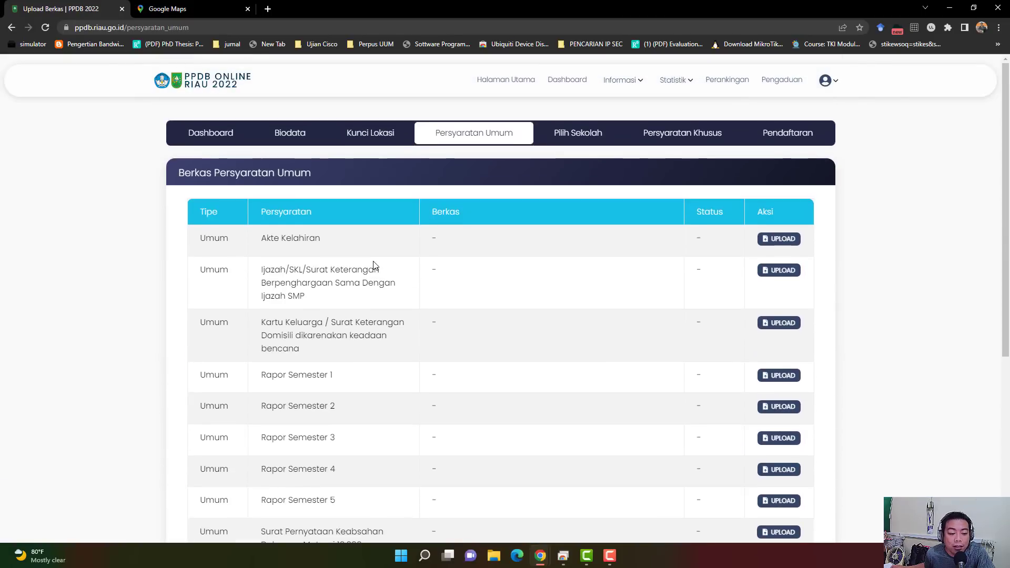
scroll(374, 266, down, 2)
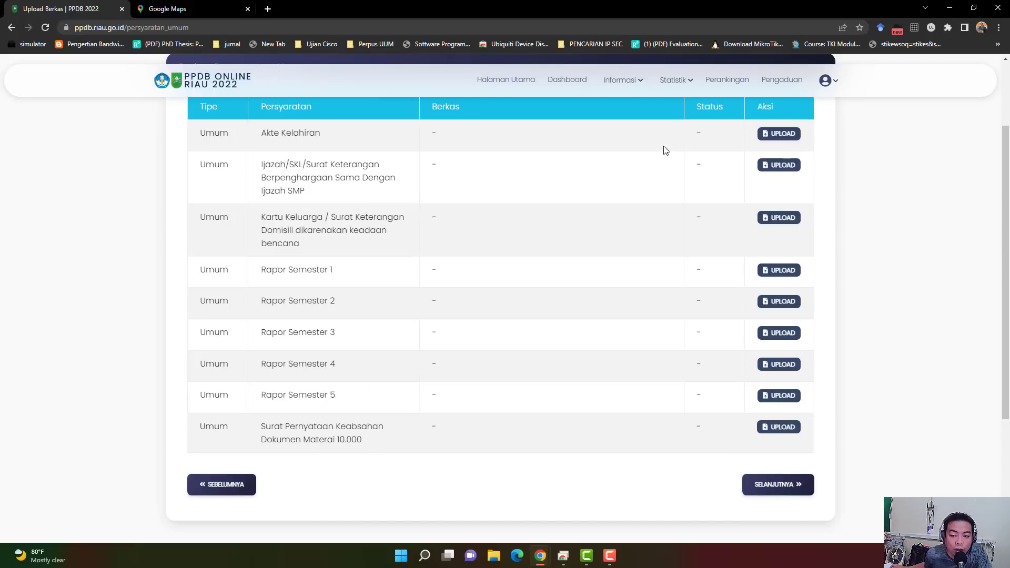
scroll(508, 297, up, 1)
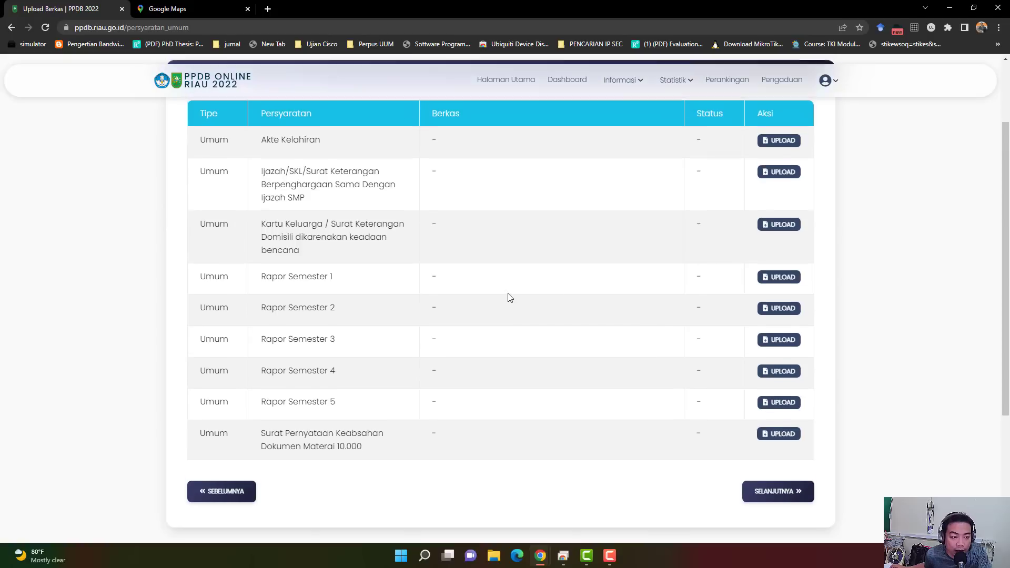
drag(264, 187, 338, 197)
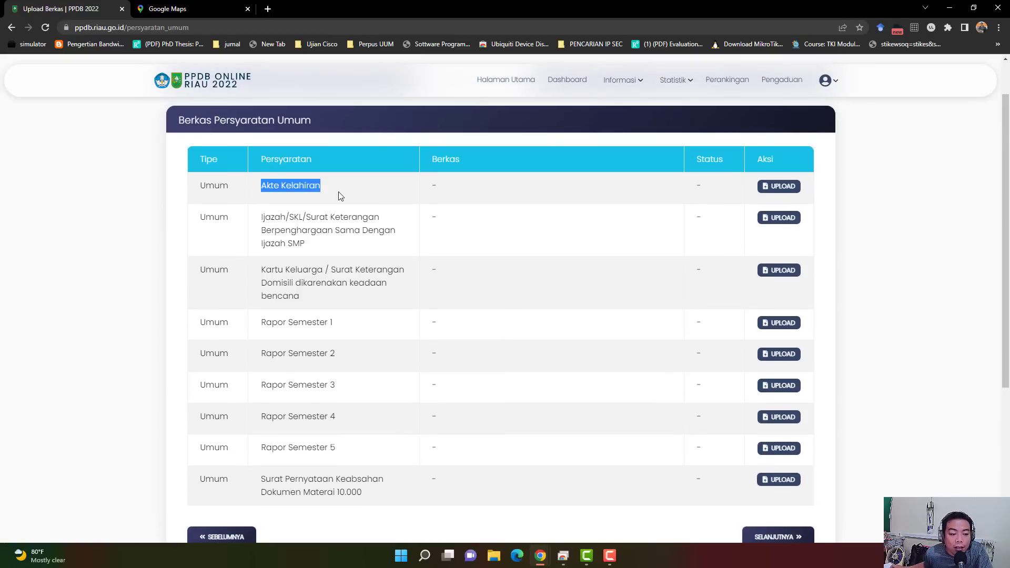
click(313, 191)
Step: Upload LK5_compressed.pdf from Downloads as the Akte Kelahiran document and save it
click(772, 188)
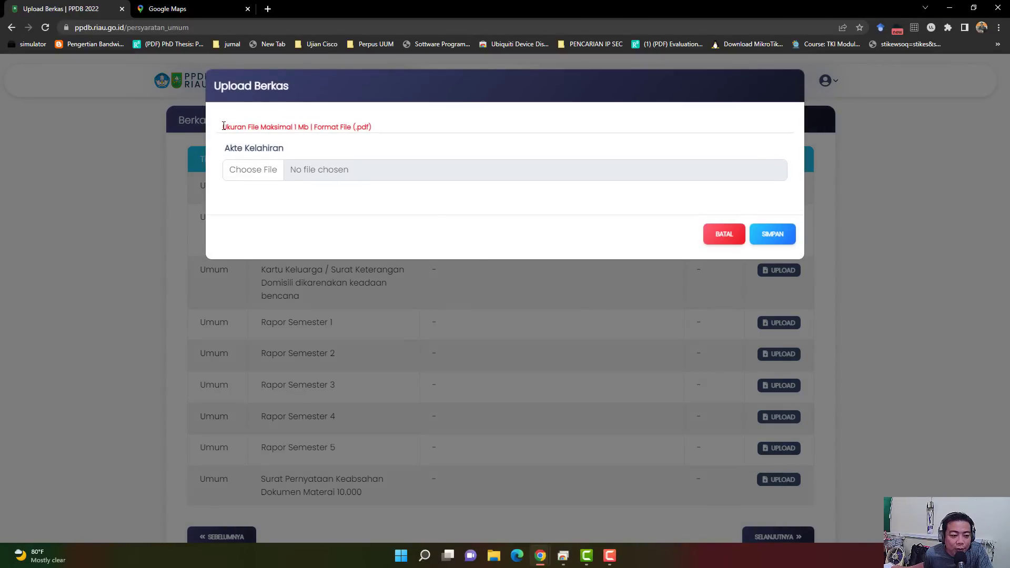
drag(223, 127, 377, 131)
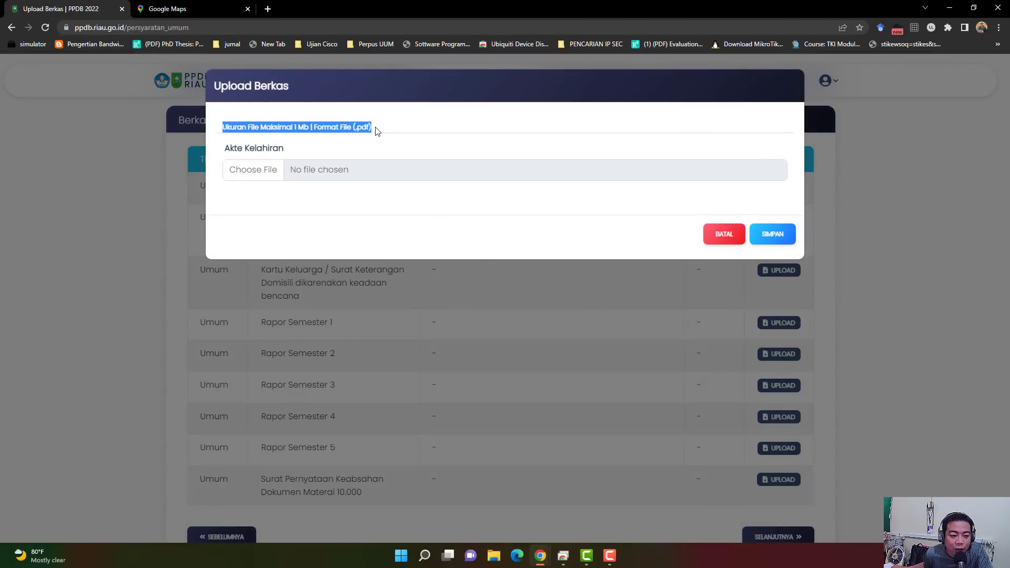
click(266, 169)
drag(304, 25, 499, 109)
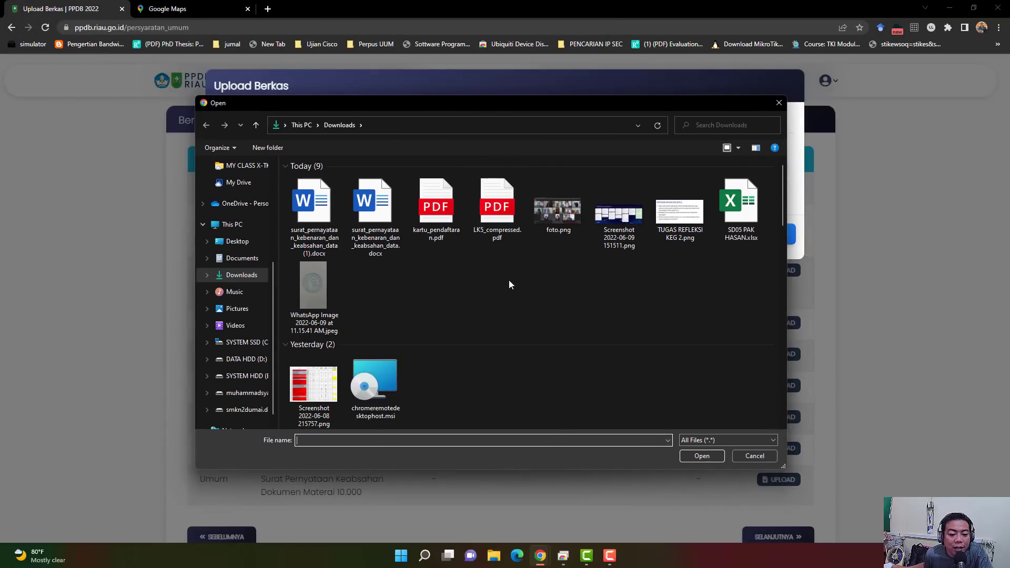
click(515, 220)
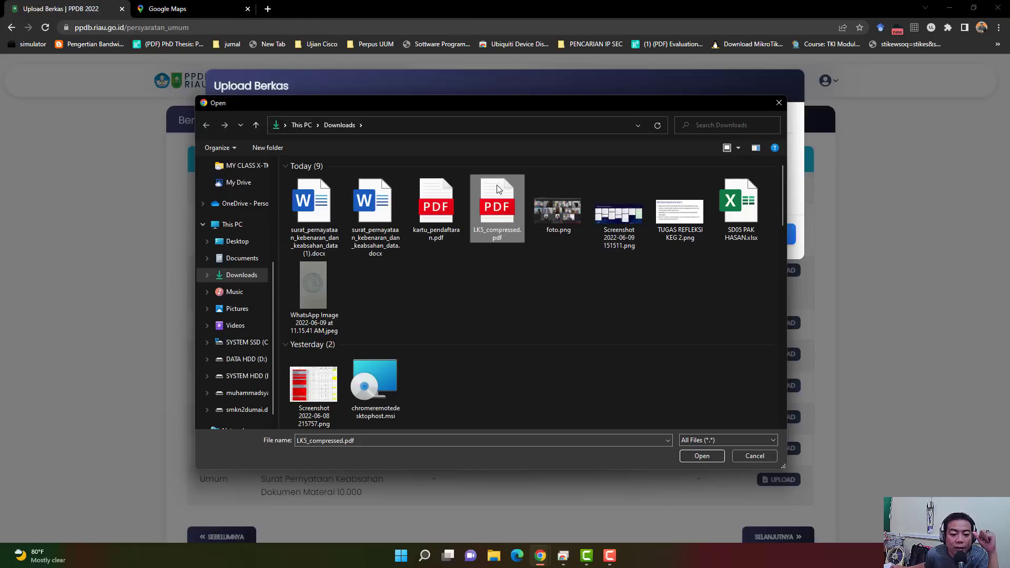
click(703, 457)
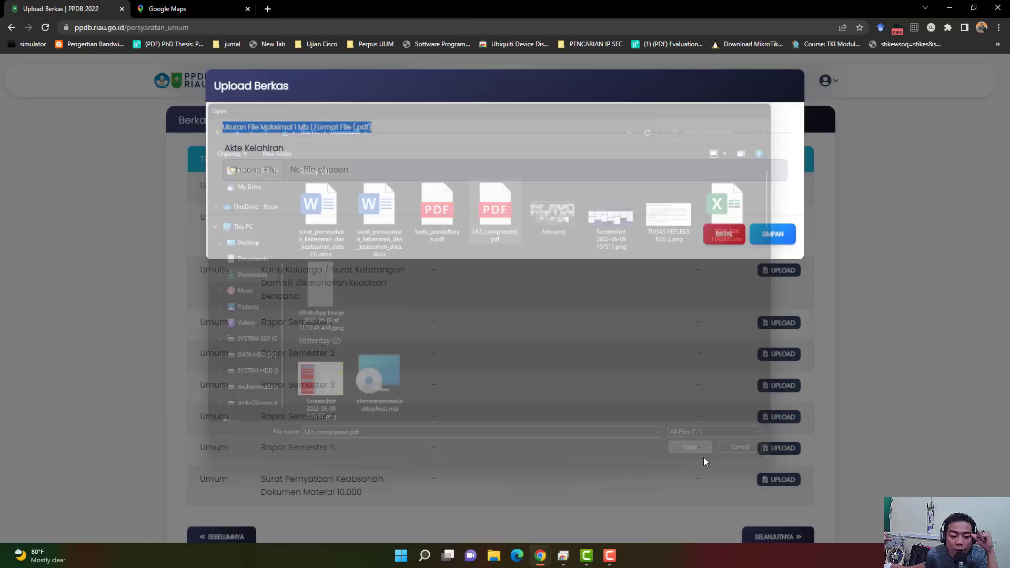
click(773, 234)
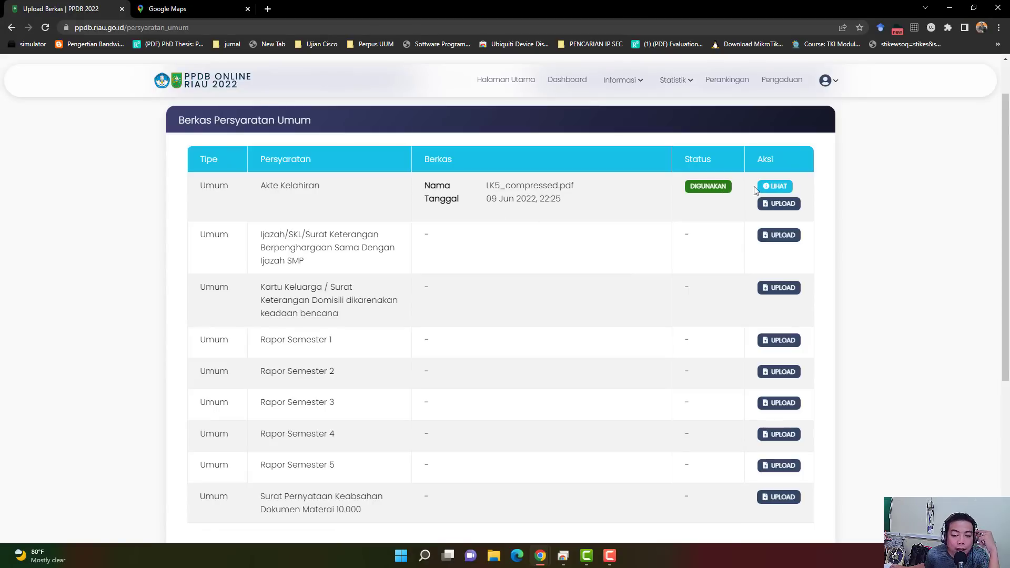
Step: Try to upload the uncompressed Lampiran 3 PDF as the Ijazah/SKL document, then cancel the upload
click(775, 237)
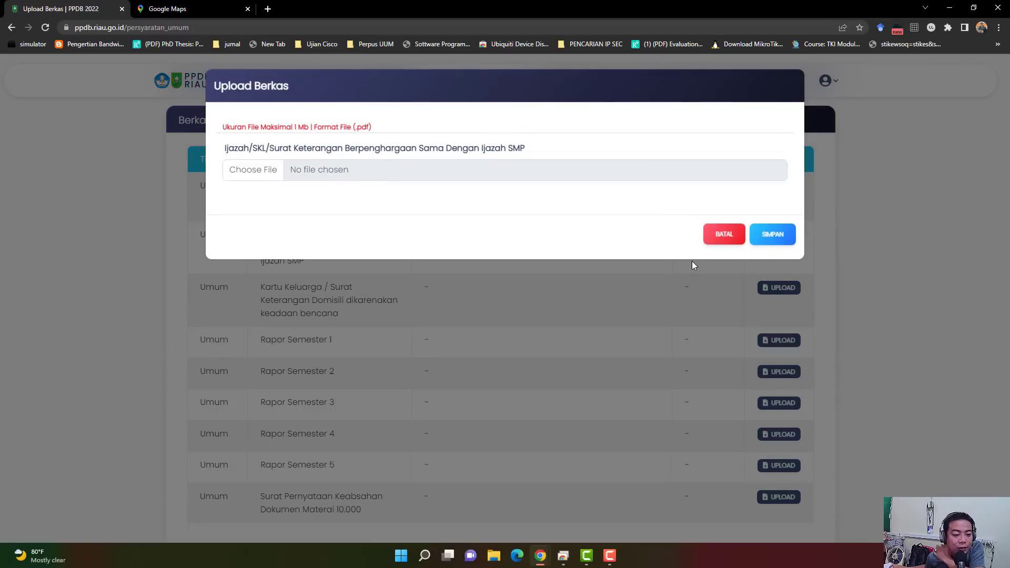
click(288, 168)
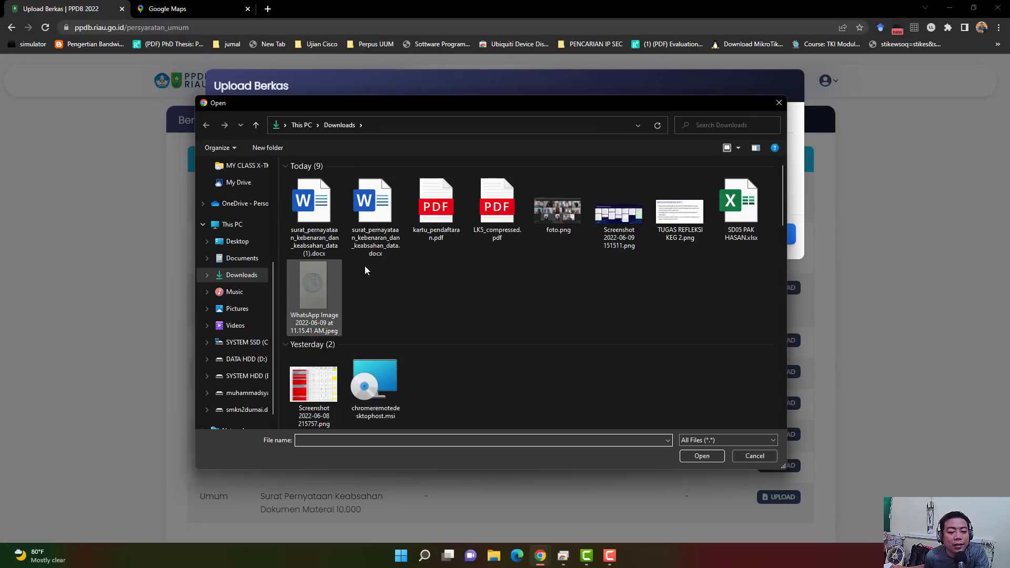
scroll(459, 258, down, 2)
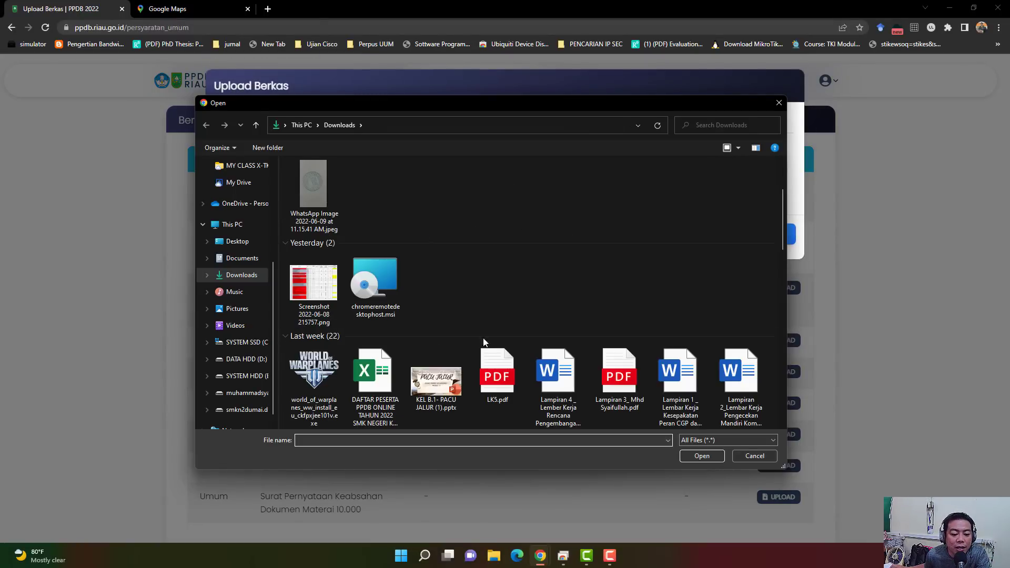
click(622, 379)
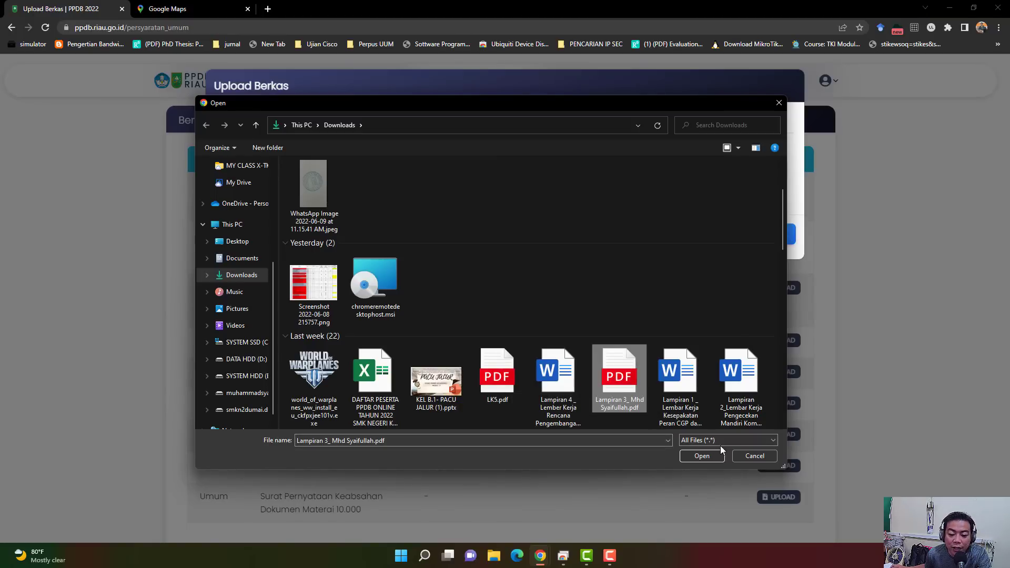
click(702, 456)
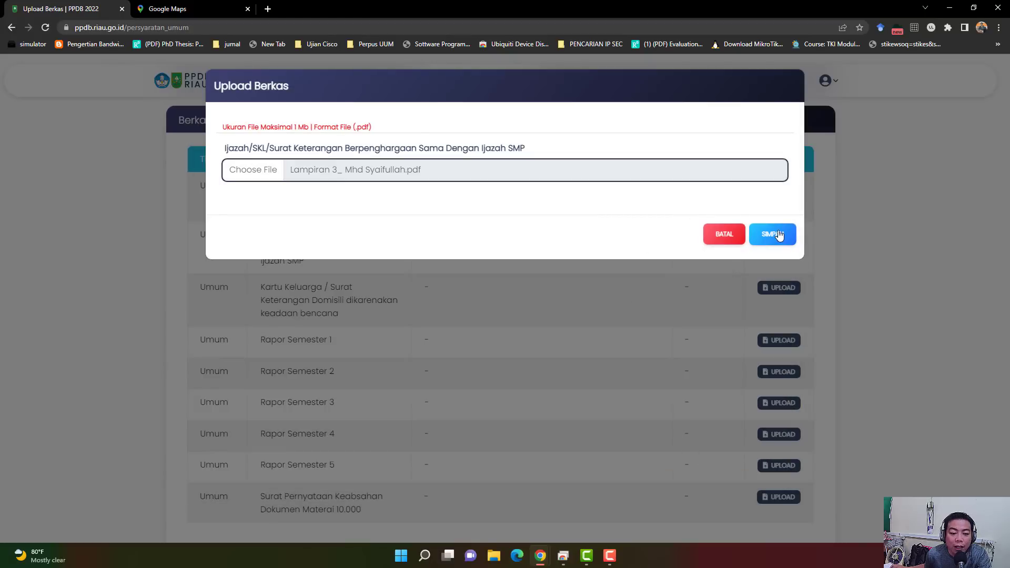
click(772, 234)
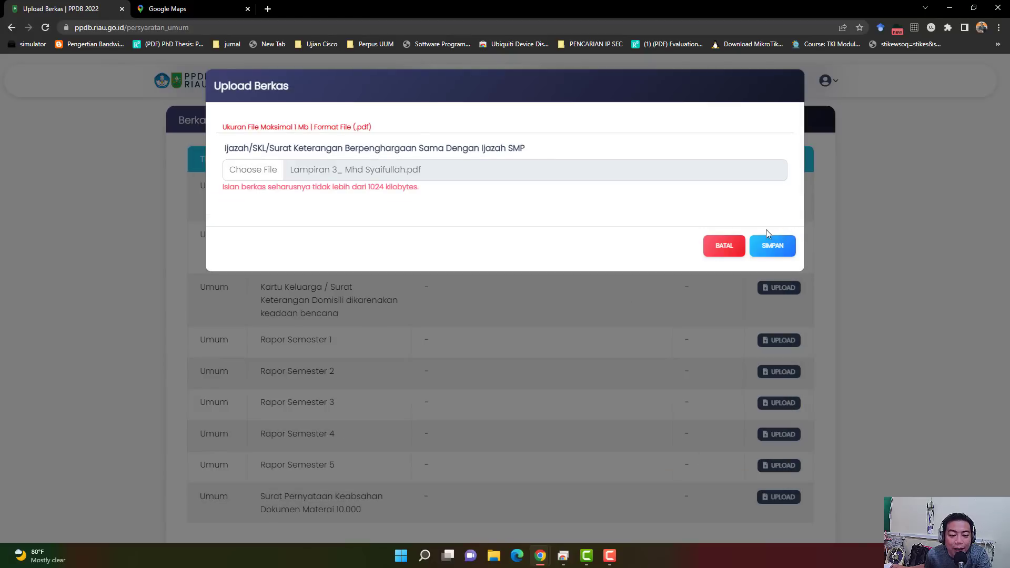
drag(222, 186, 427, 192)
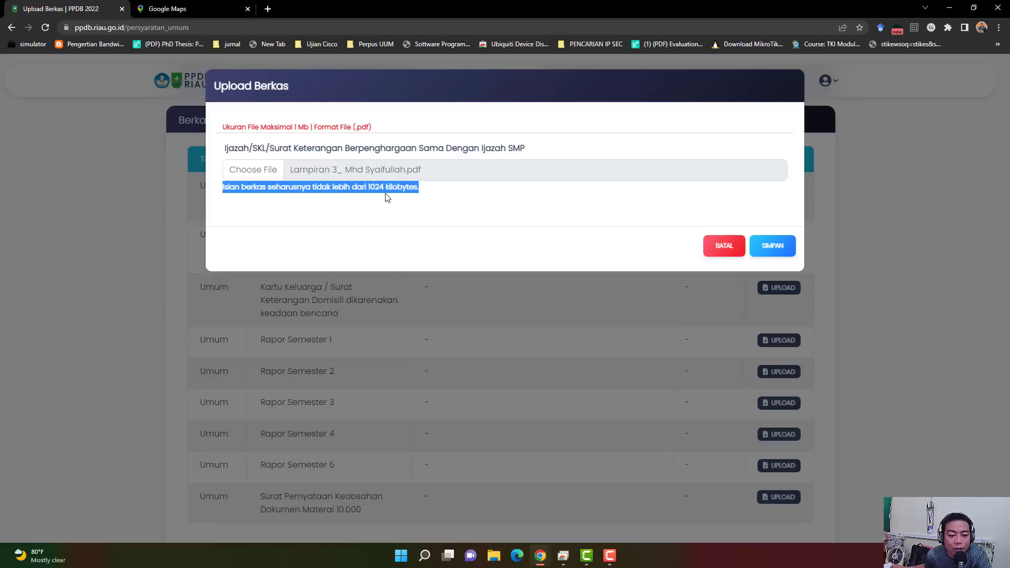
click(718, 251)
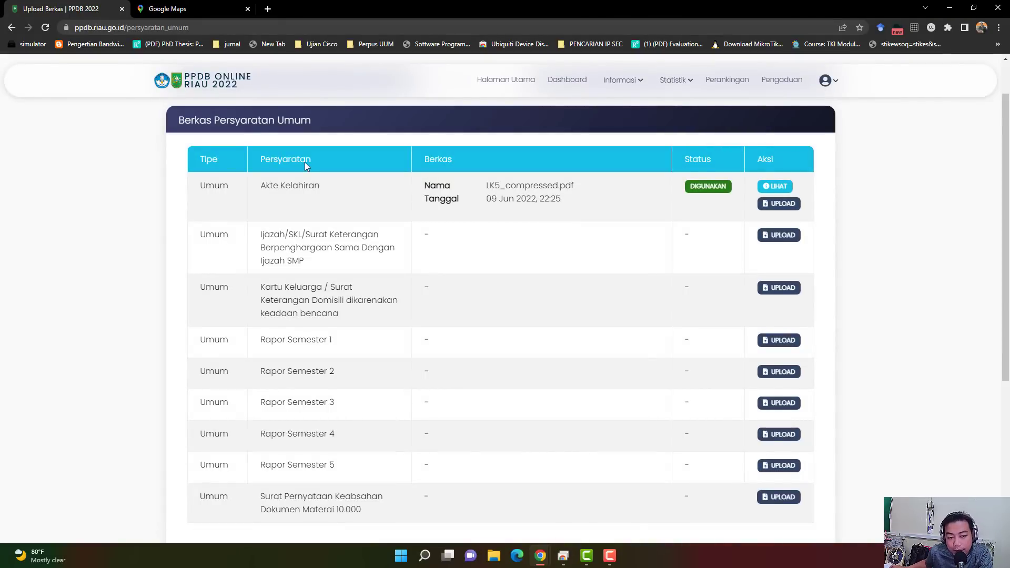
Step: Replace the Google Maps tab with a new one, search for "pdf compressr online" and open iLovePDF's Compress PDF page
click(268, 9)
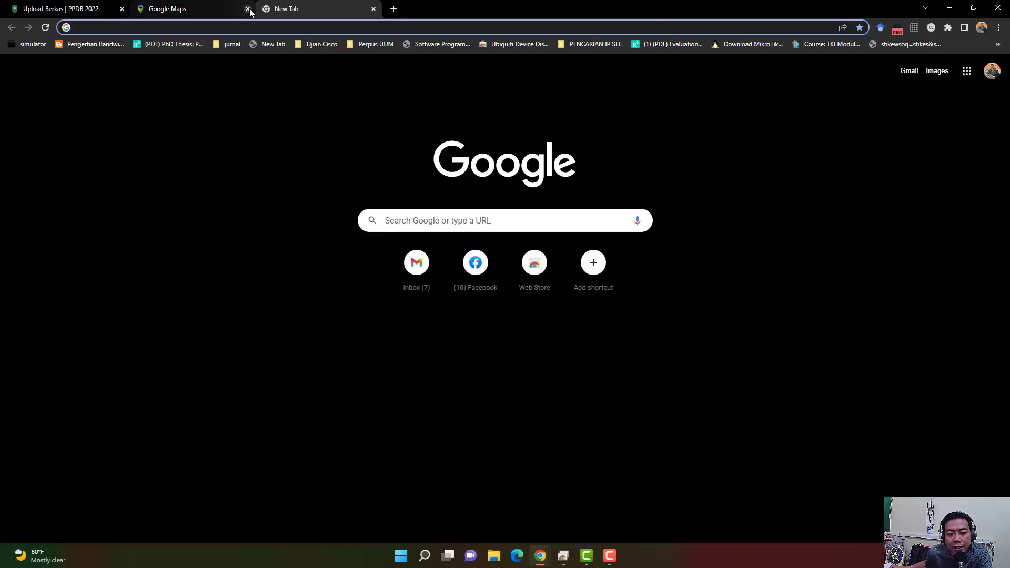
click(221, 30)
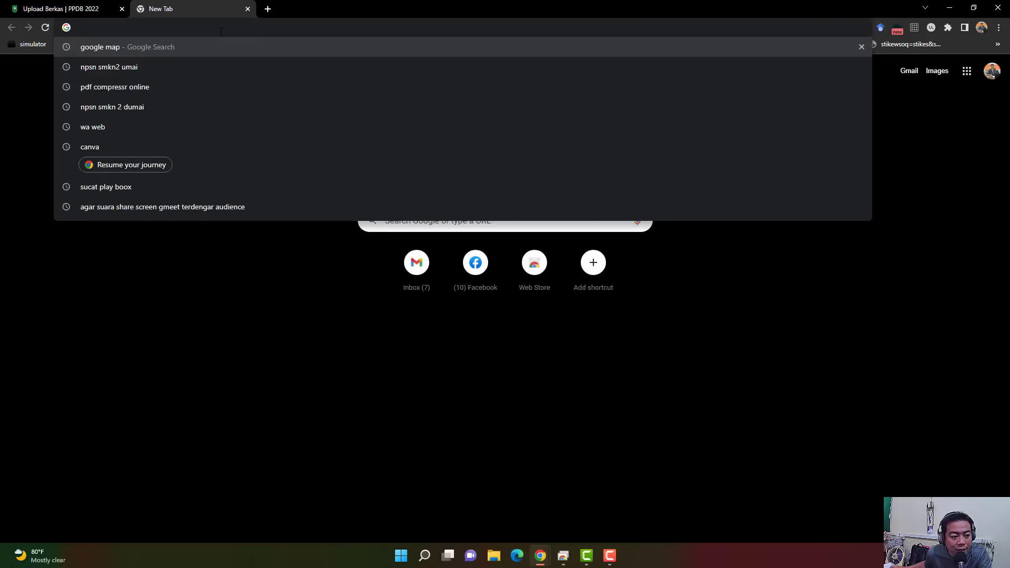
click(173, 81)
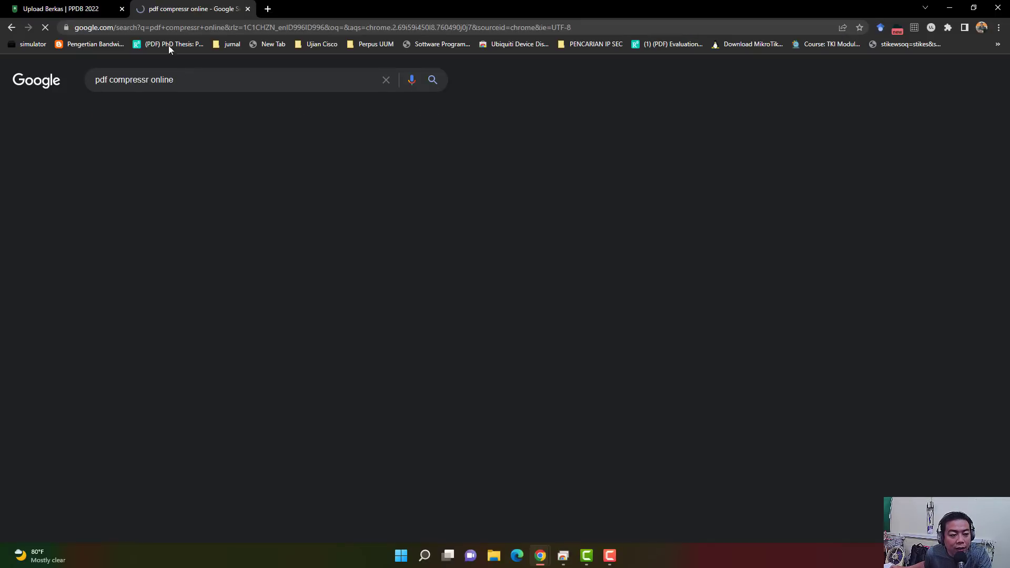
click(203, 78)
click(609, 169)
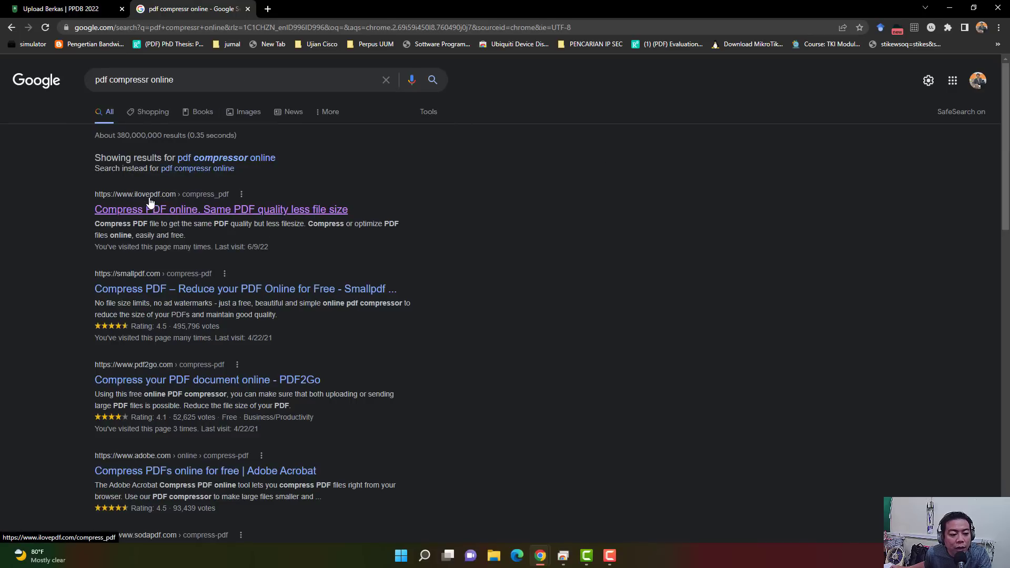
click(209, 209)
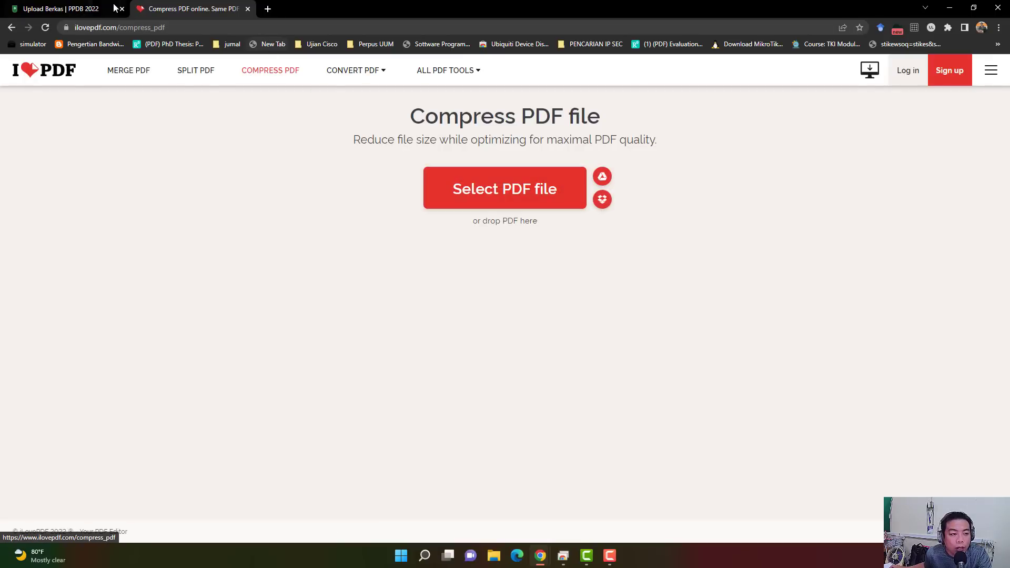
Step: Load the Lampiran 3 PDF from Downloads and compress it with Recommended Compression
click(531, 202)
drag(362, 110, 355, 91)
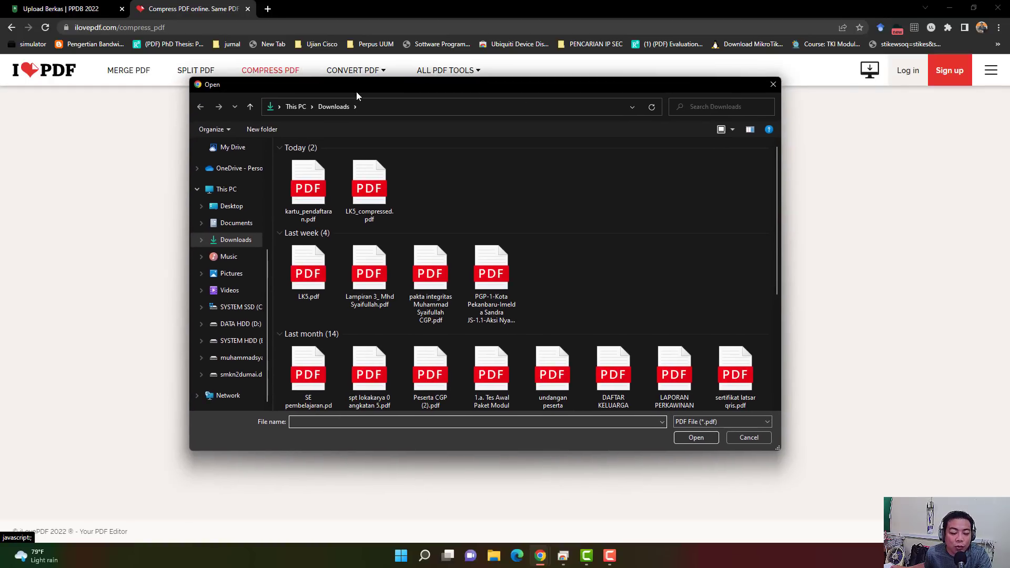
click(376, 283)
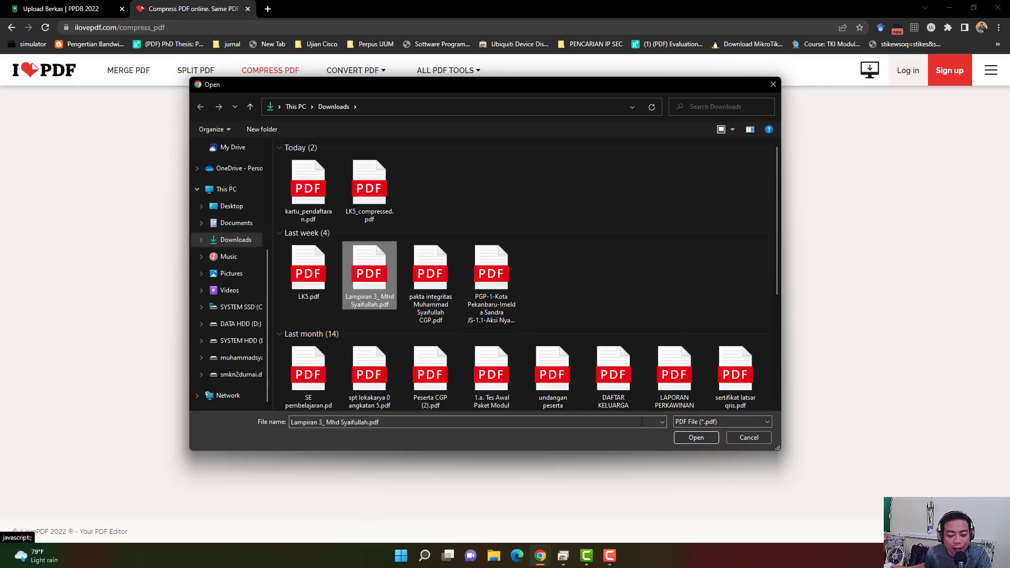
click(697, 439)
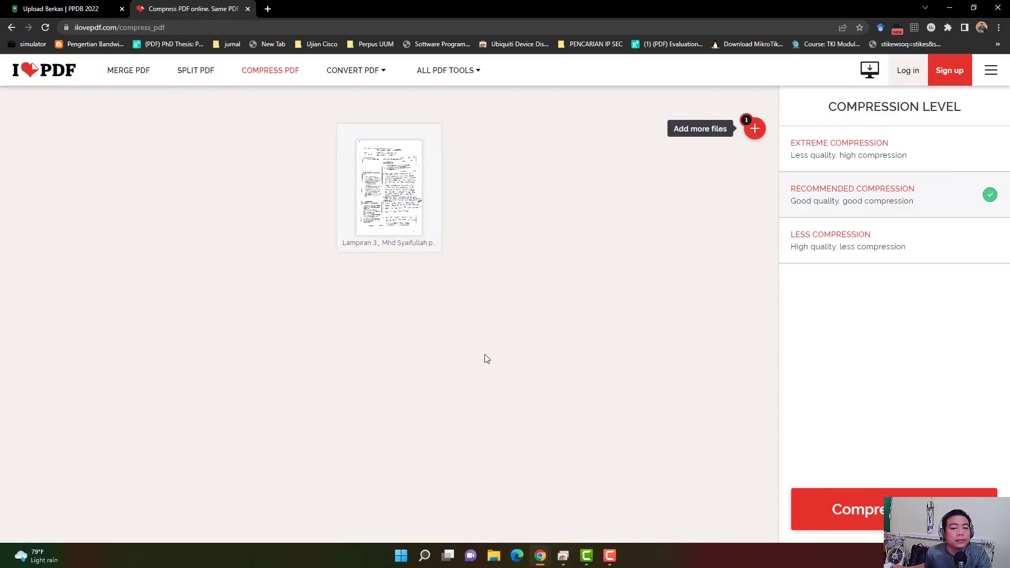
click(876, 507)
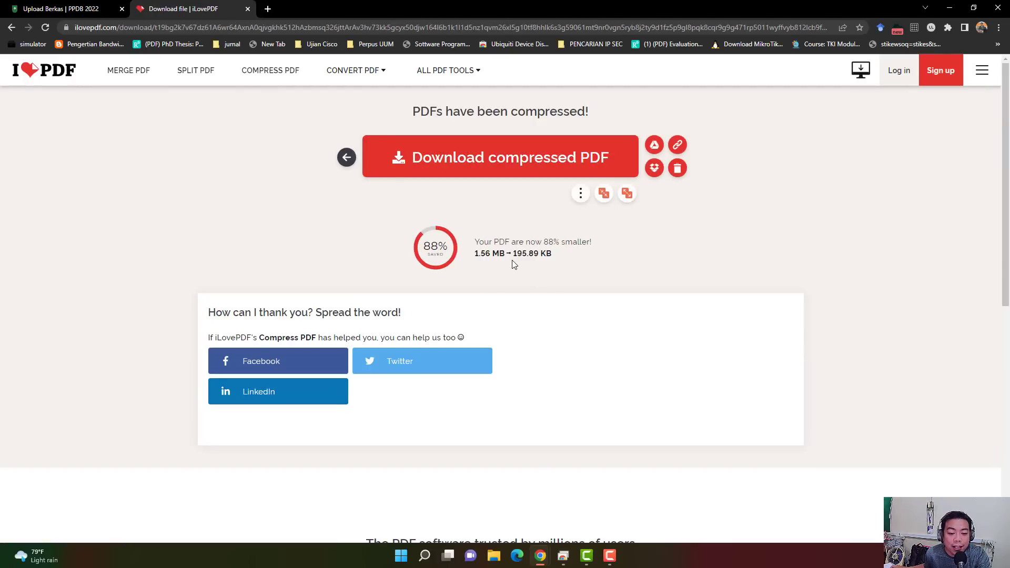
drag(474, 253, 558, 254)
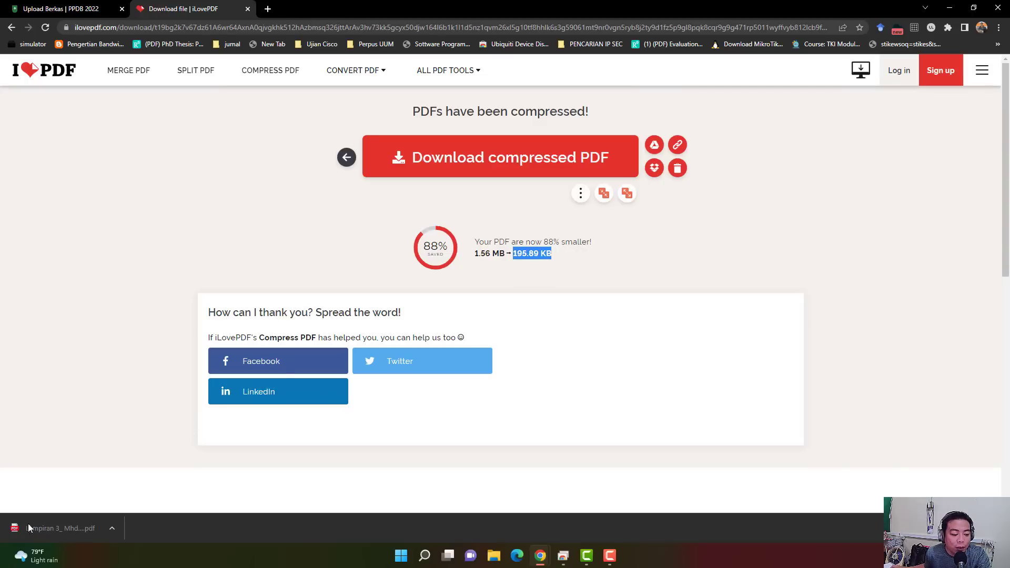
Step: Locate the compressed Lampiran 3 PDF in its download folder, then return to the PPDB Persyaratan Umum page
key(F10)
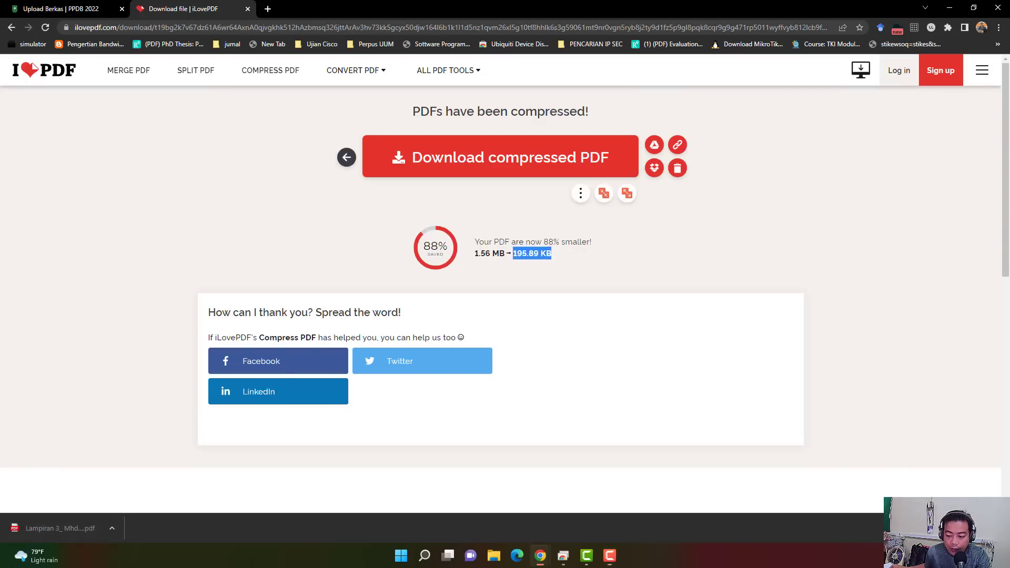
key(ctrl+j)
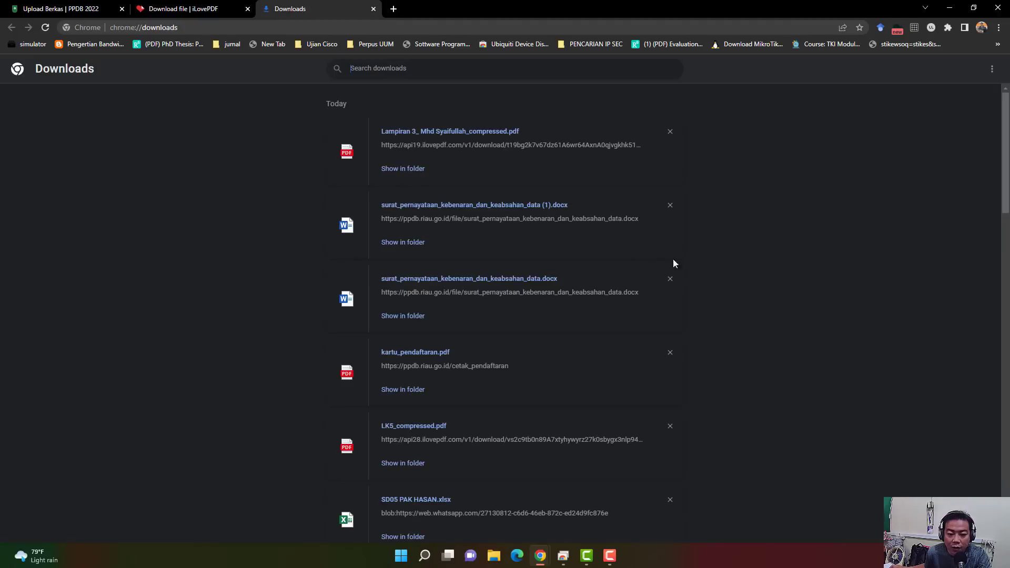
click(407, 169)
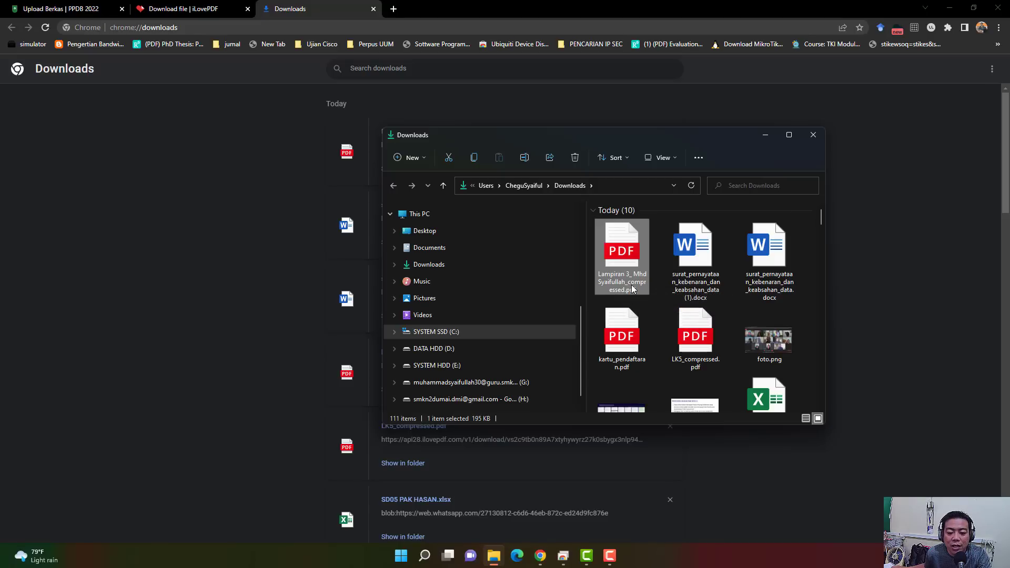
click(806, 137)
click(373, 9)
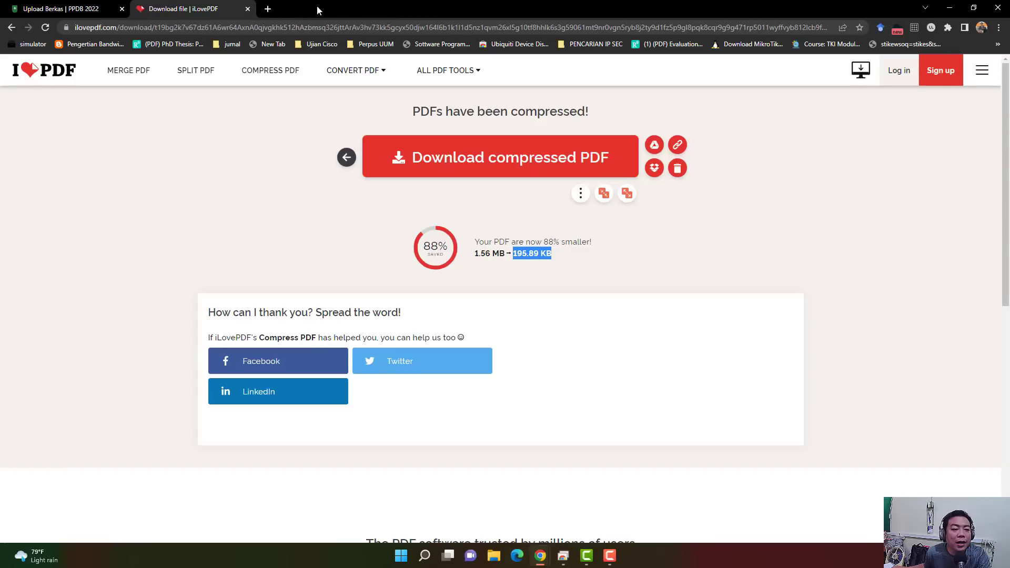
click(70, 12)
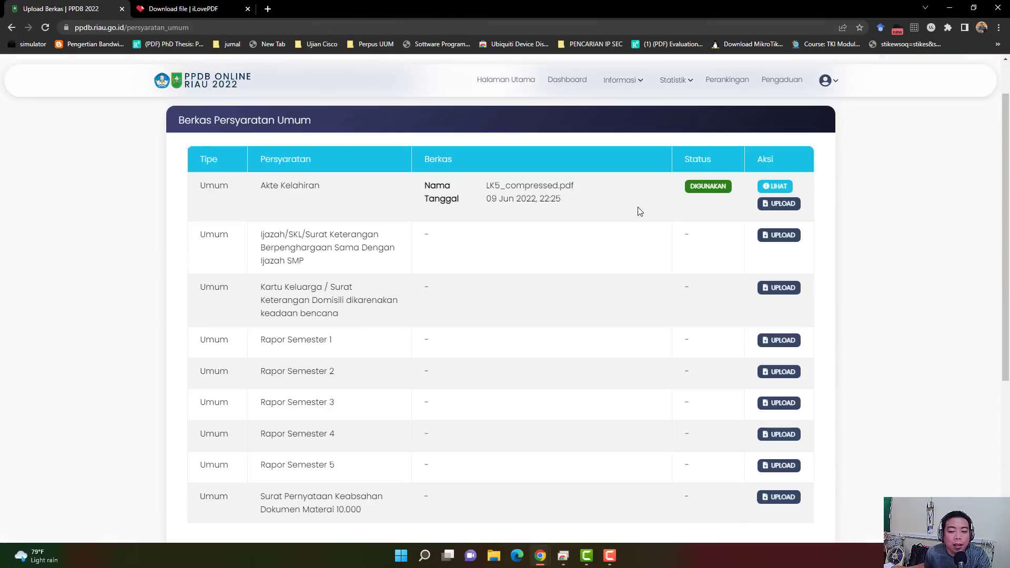
Step: Upload the compressed Lampiran 3 PDF from Downloads as the Ijazah/SKL document and save it
click(782, 234)
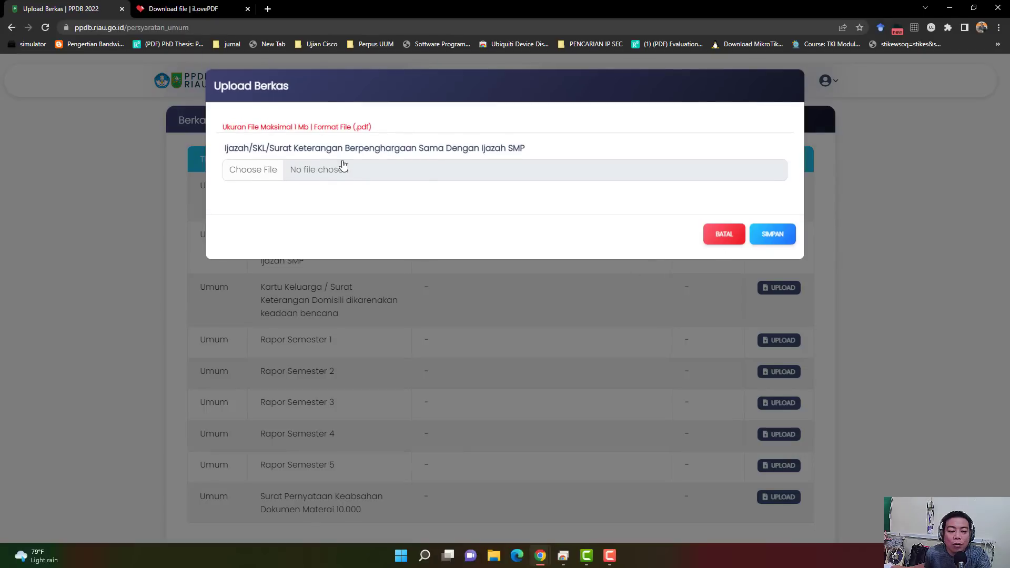
click(264, 170)
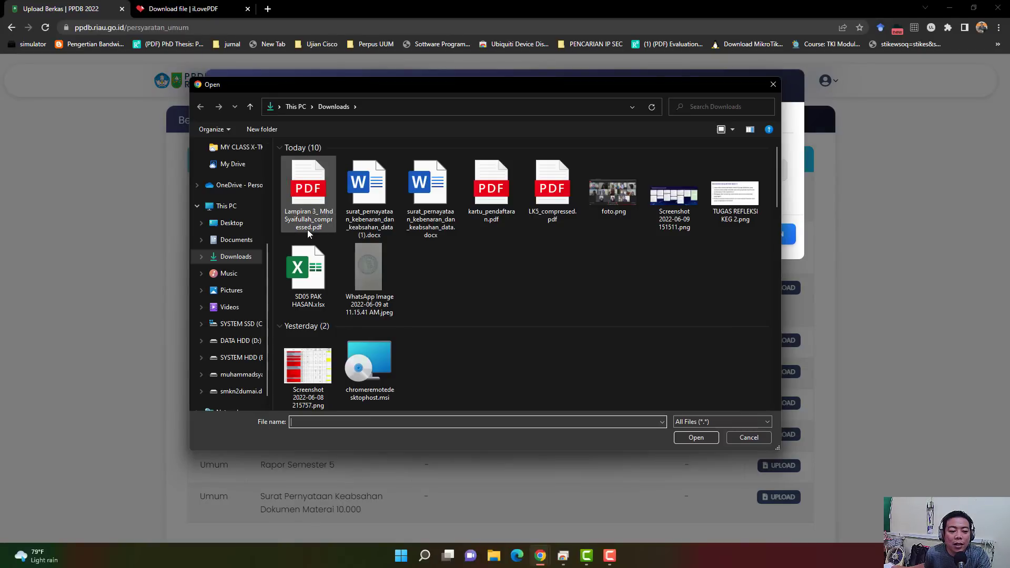
click(317, 187)
click(712, 437)
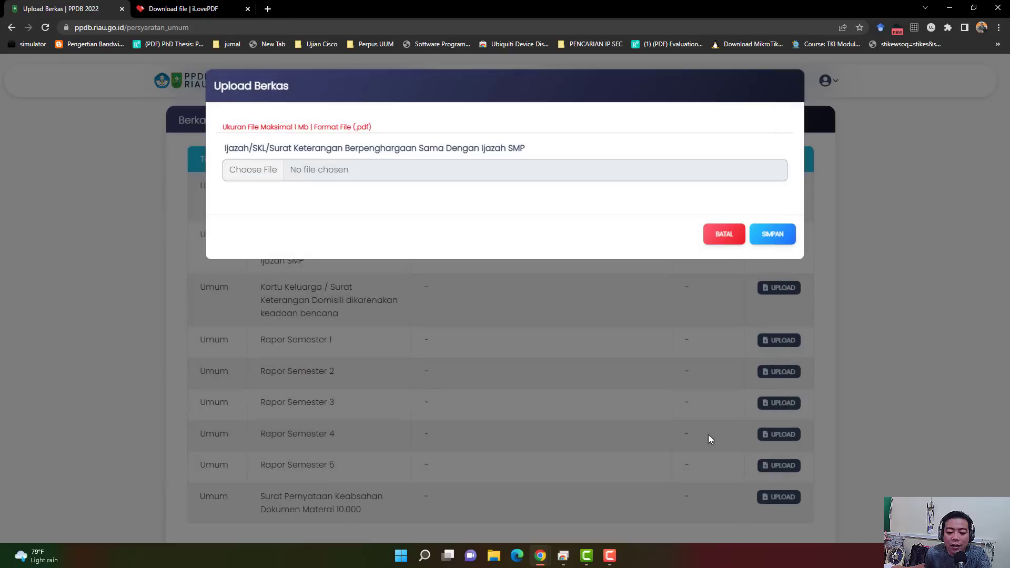
click(770, 233)
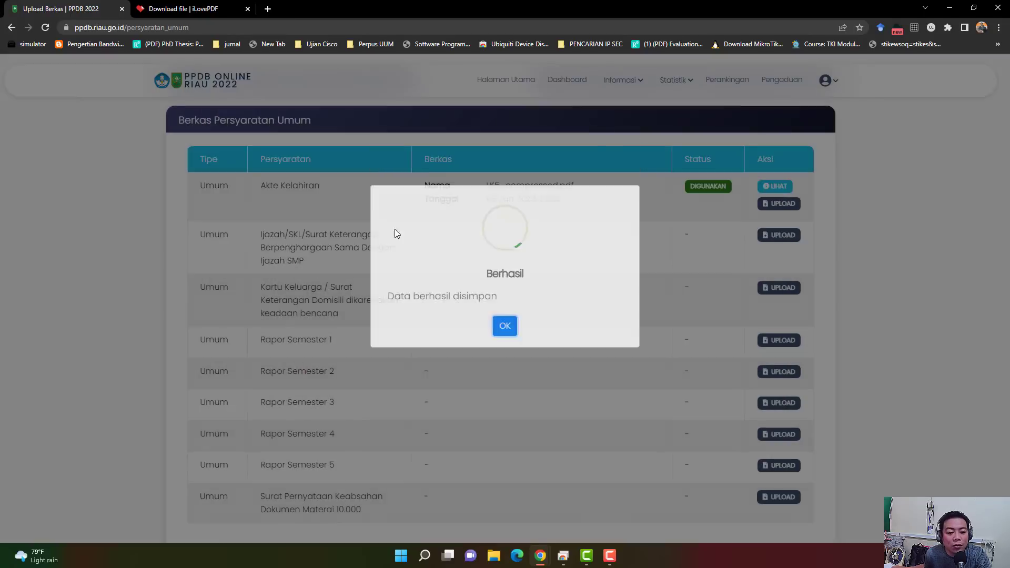
scroll(545, 263, down, 1)
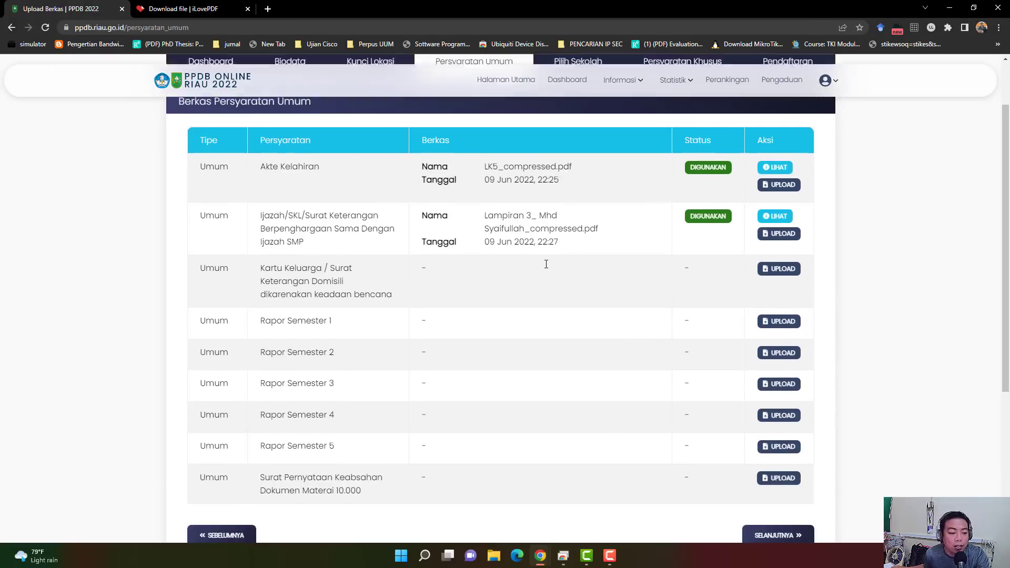
Step: View the uploaded Akte Kelahiran file to check its contents, then close the preview
scroll(546, 264, up, 2)
scroll(338, 258, down, 2)
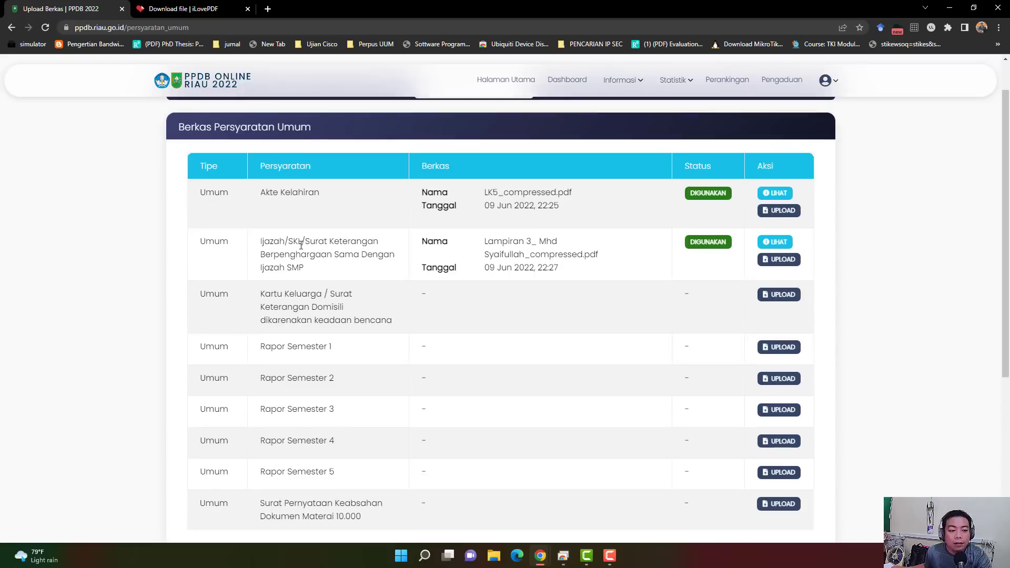
drag(262, 133, 346, 136)
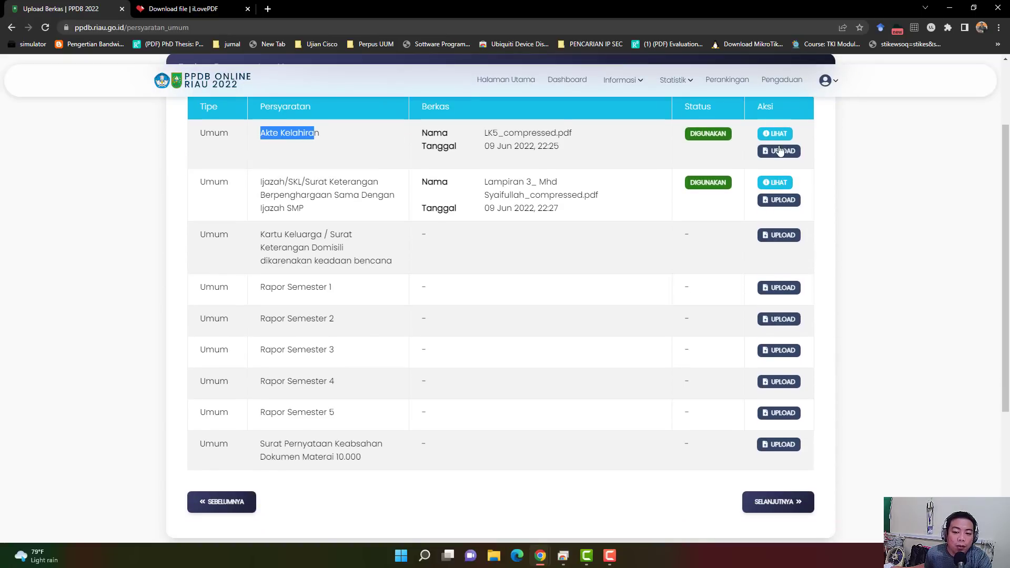
click(405, 152)
drag(260, 133, 346, 129)
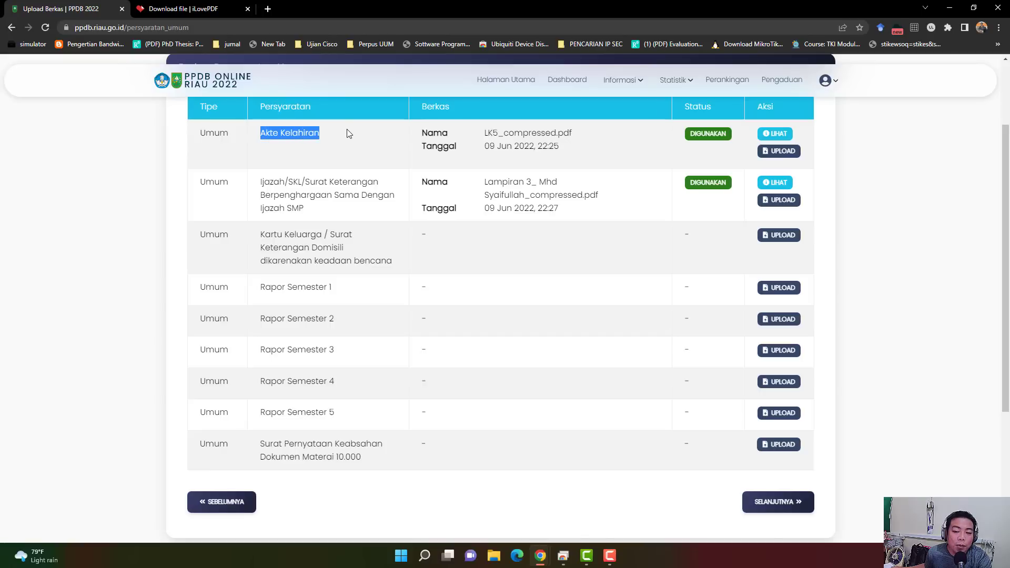
click(771, 135)
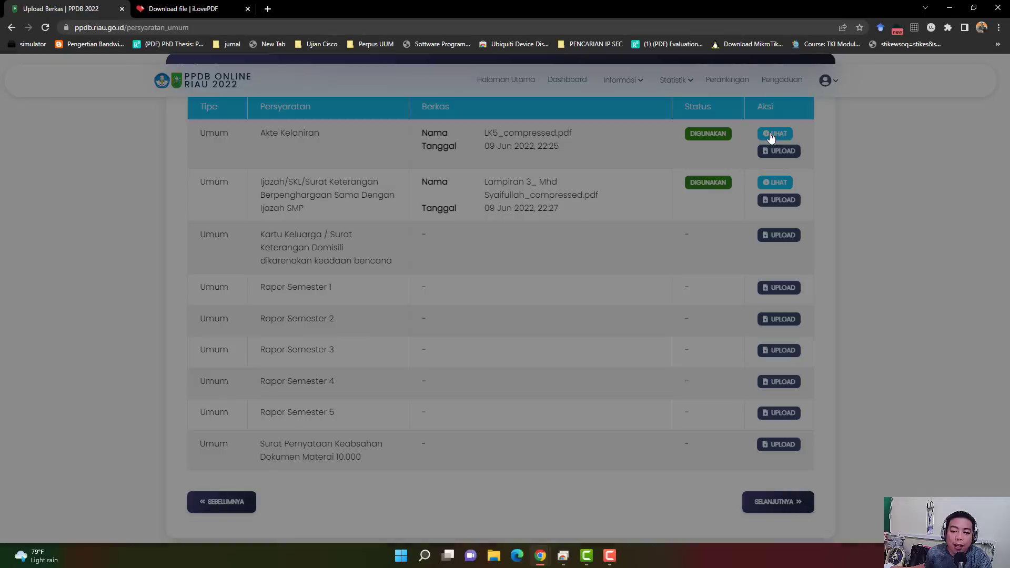
scroll(574, 309, up, 3)
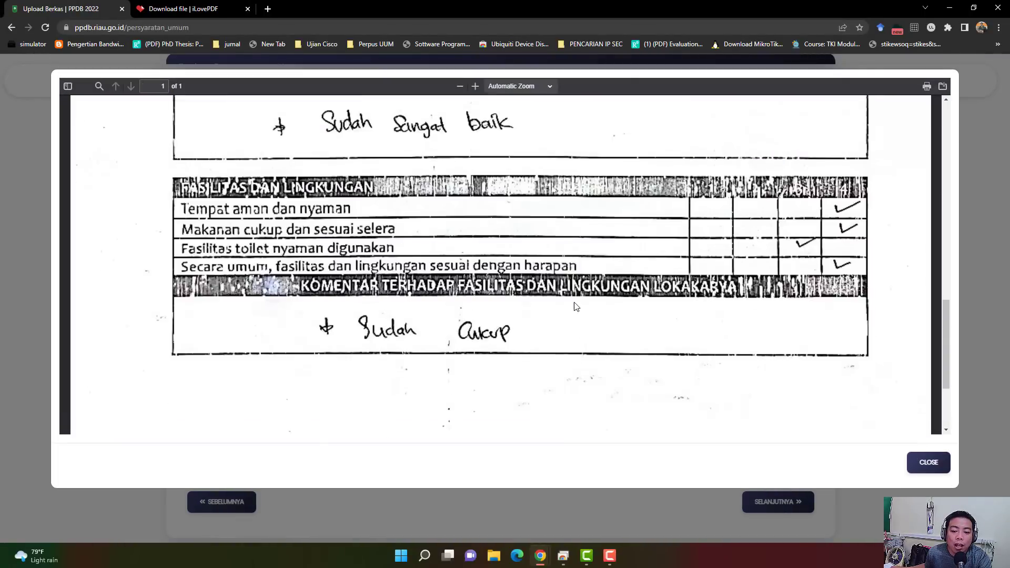
scroll(596, 292, down, 3)
scroll(597, 293, up, 5)
click(937, 462)
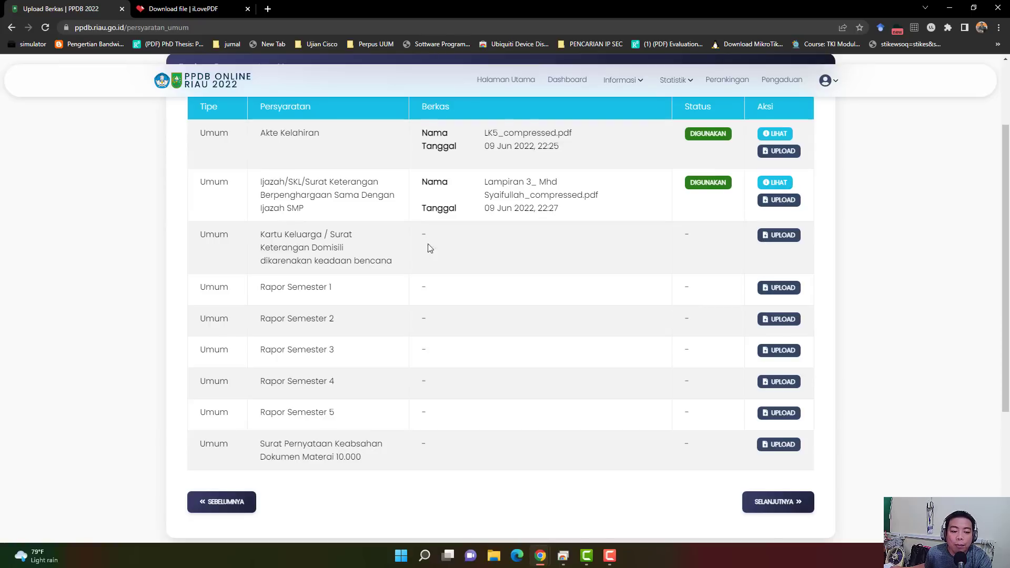
Step: Upload the compressed Lampiran 3 PDF for the Kartu Keluarga / Surat Keterangan Domisili requirement and save it
drag(257, 236, 407, 261)
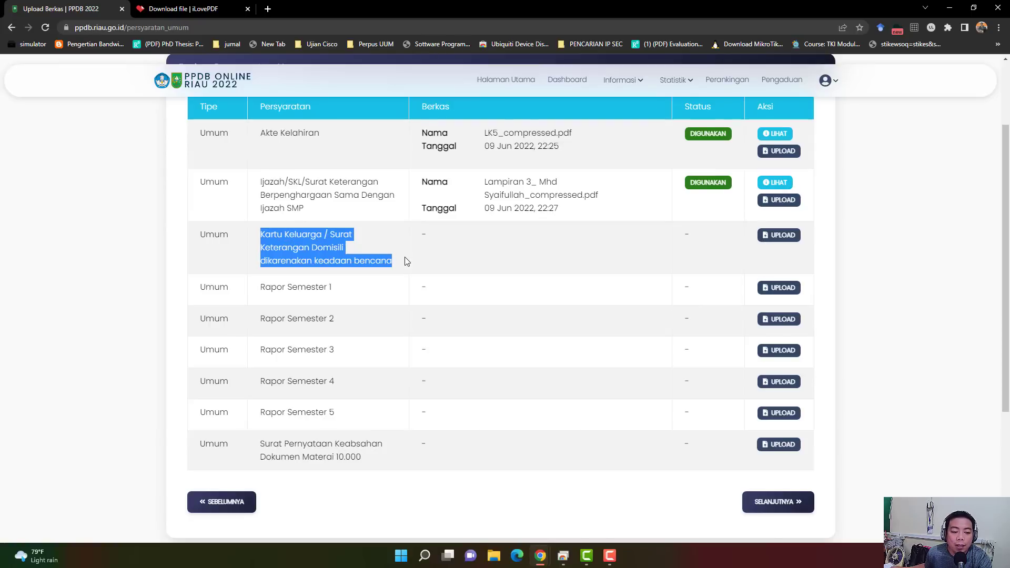
click(781, 237)
click(270, 175)
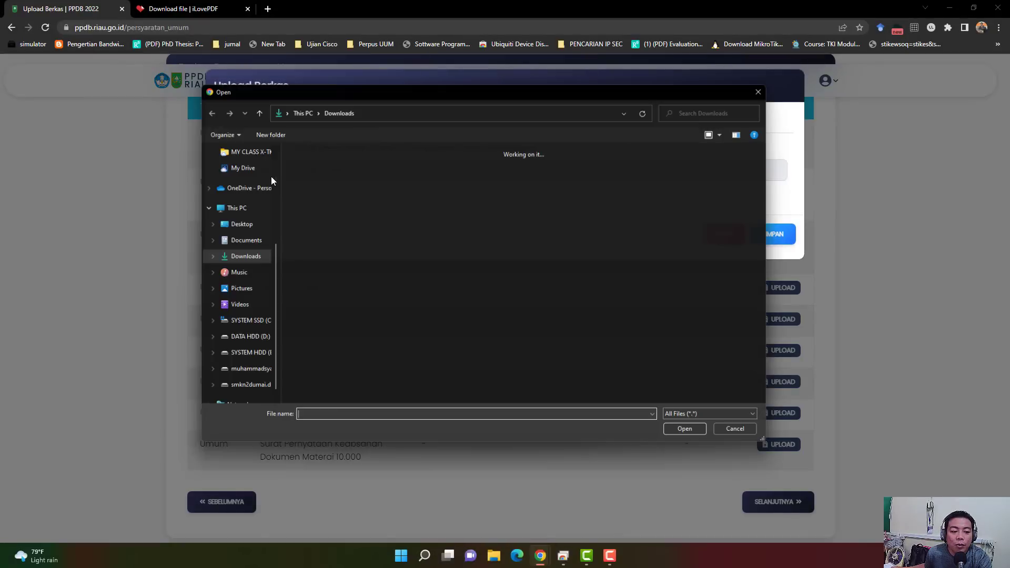
click(306, 187)
click(684, 428)
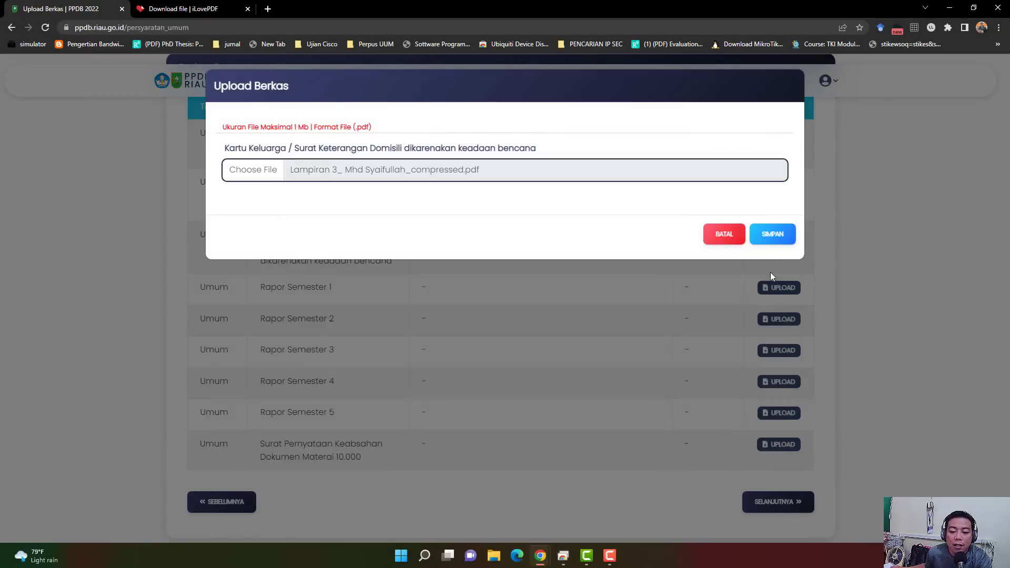
click(773, 238)
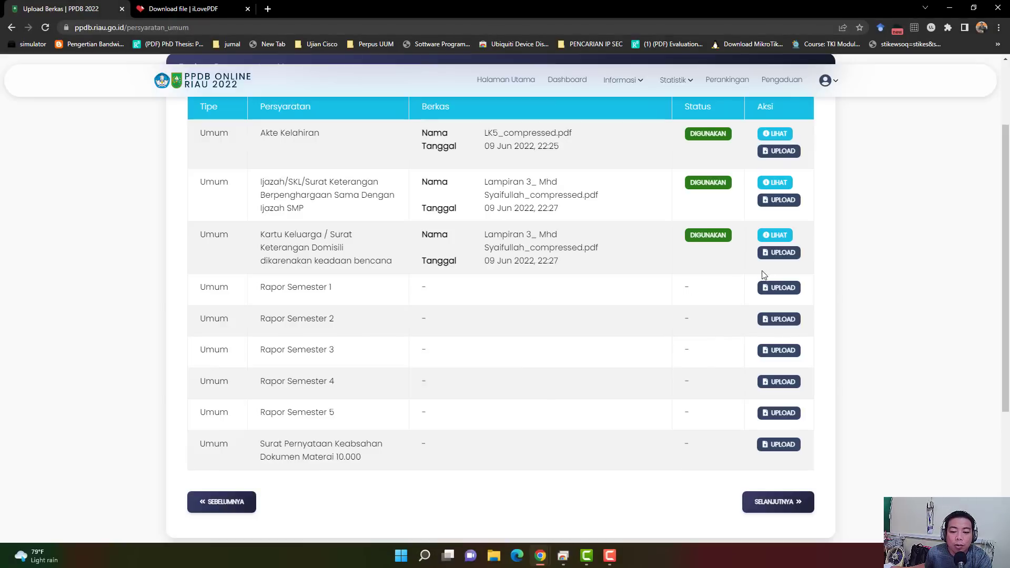
Step: Upload the compressed Lampiran 3 PDF as the Rapor Semester 1 document and save it
click(774, 289)
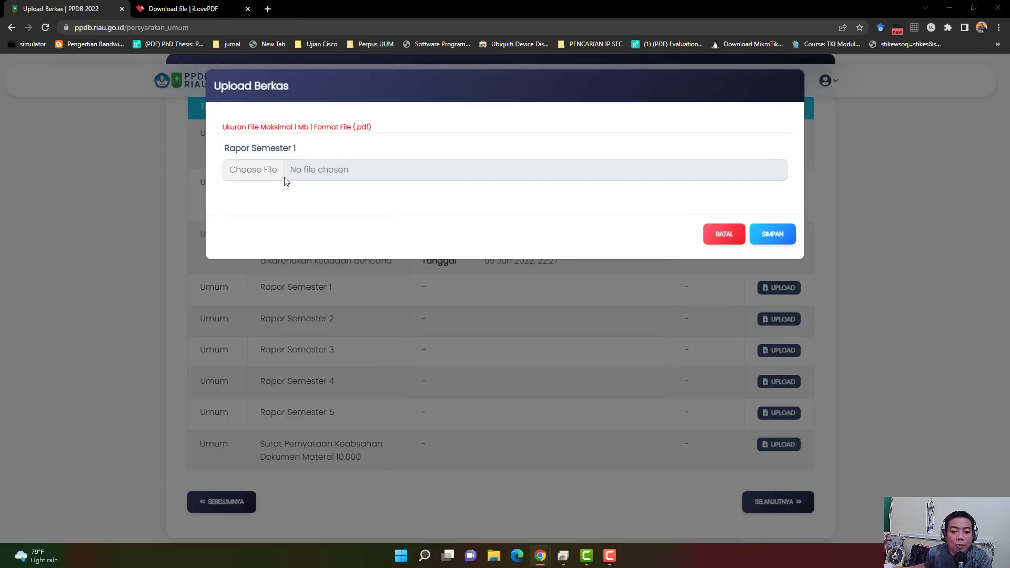
click(282, 181)
click(284, 189)
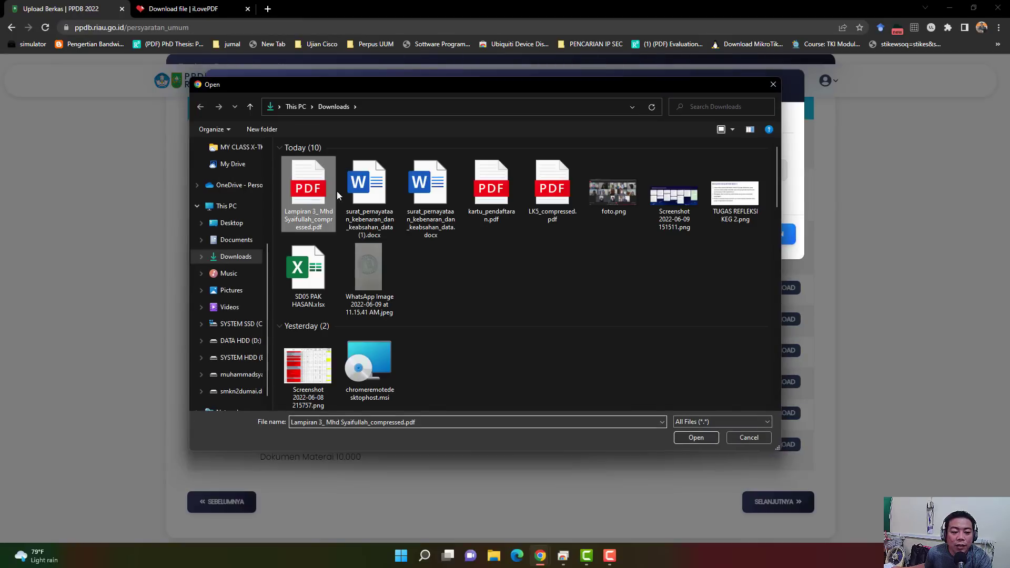
click(705, 441)
click(772, 234)
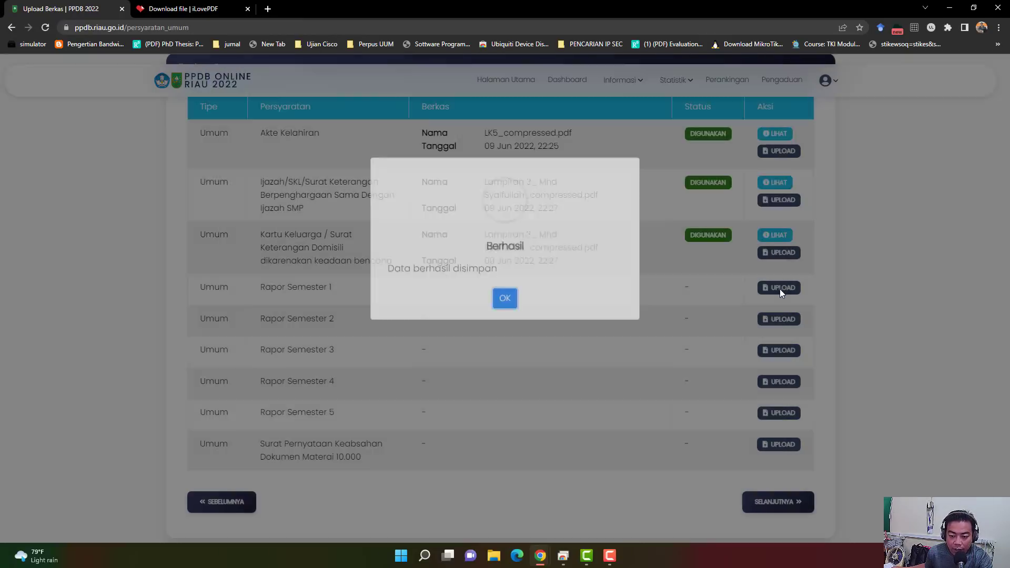
Step: Upload the compressed Lampiran 3 PDF as the Rapor Semester 2 document and save it
scroll(737, 342, down, 2)
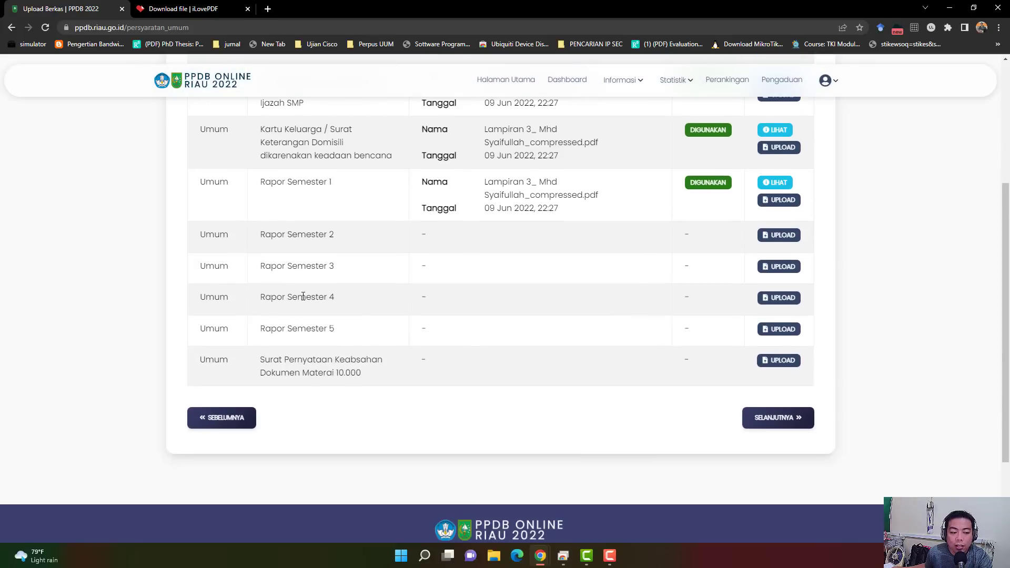
click(778, 235)
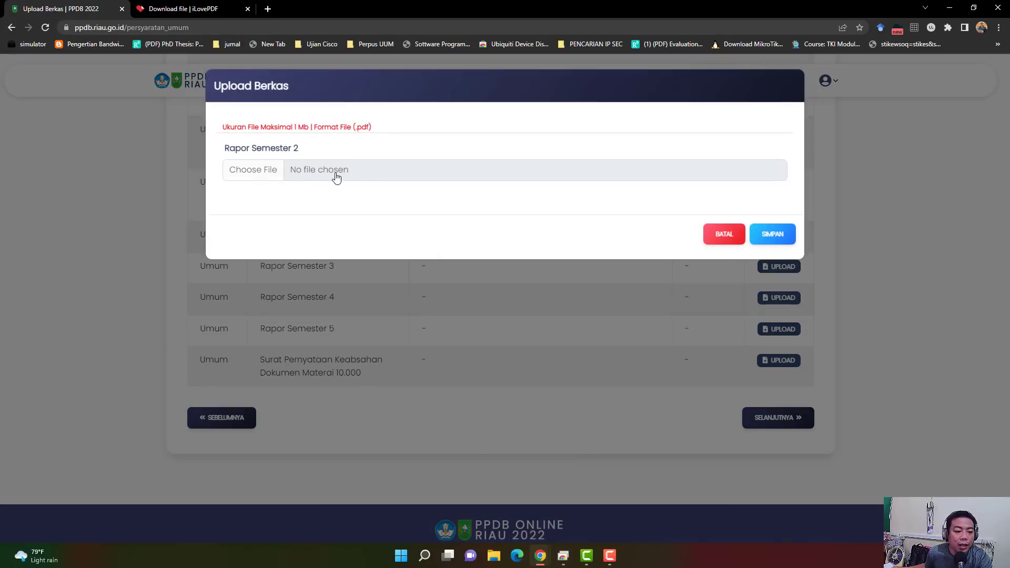
click(334, 172)
click(308, 187)
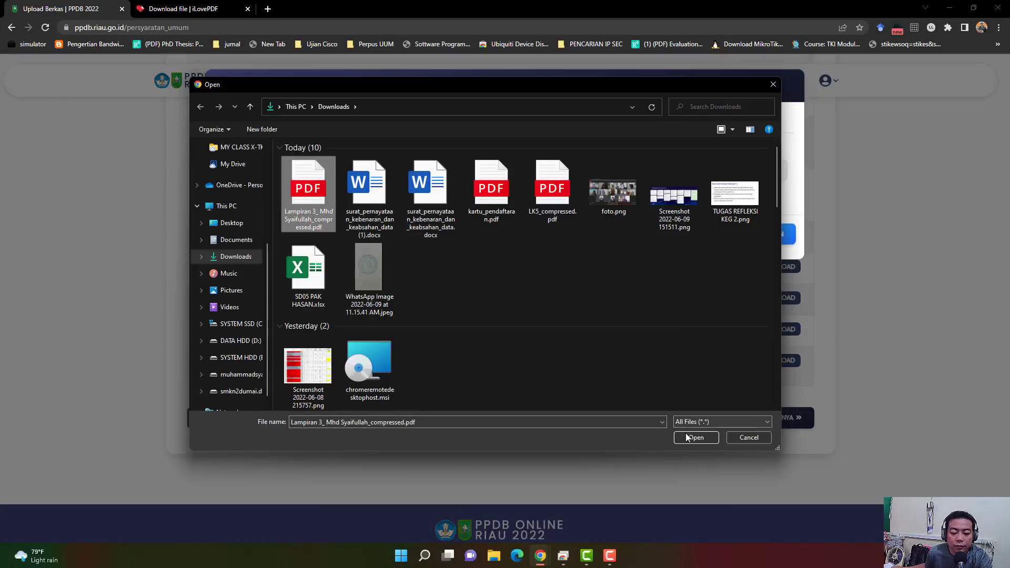
click(702, 438)
click(772, 234)
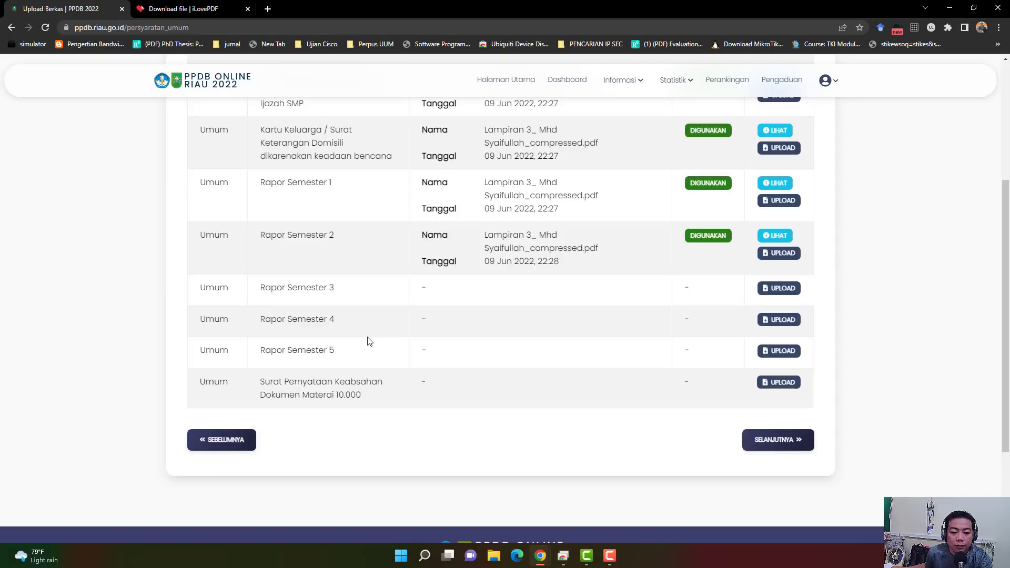
Step: Upload the compressed Lampiran 3 PDF as the Rapor Semester 3 document and save it
scroll(379, 288, down, 2)
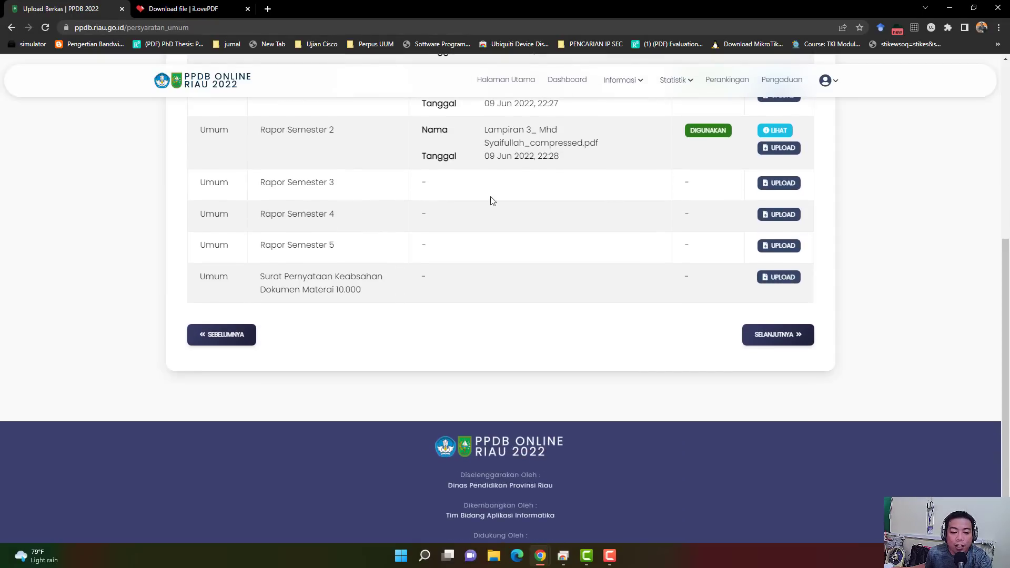
click(781, 184)
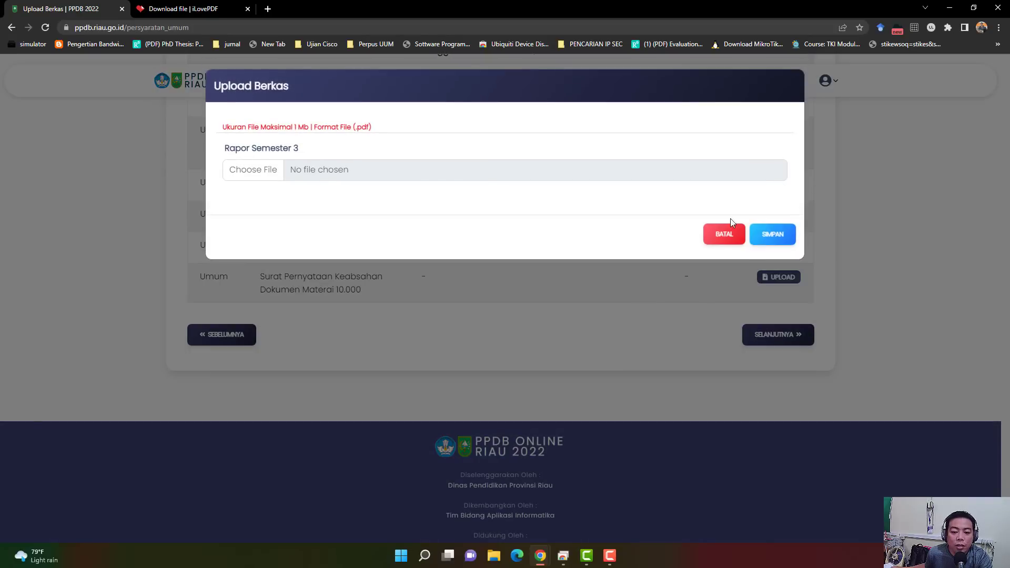
click(425, 183)
click(308, 192)
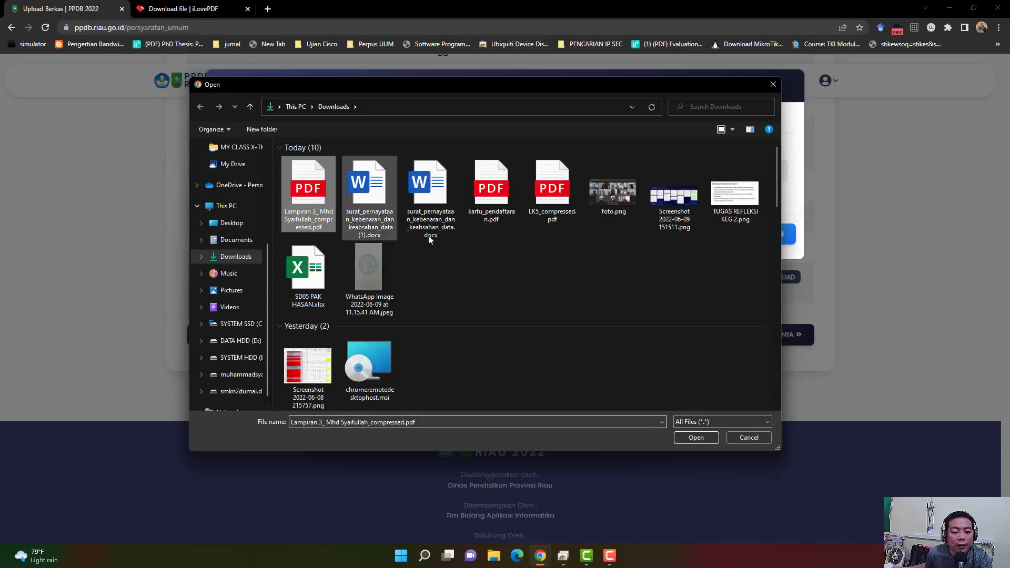
click(696, 437)
click(772, 233)
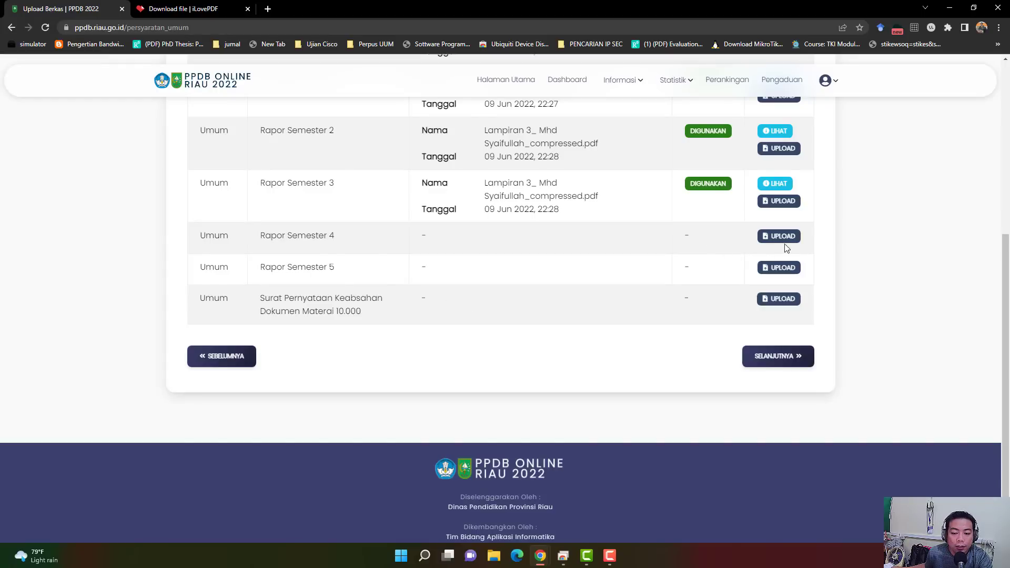
Step: Upload the compressed Lampiran 3 PDF as the Rapor Semester 4 document and save it
click(783, 240)
click(307, 171)
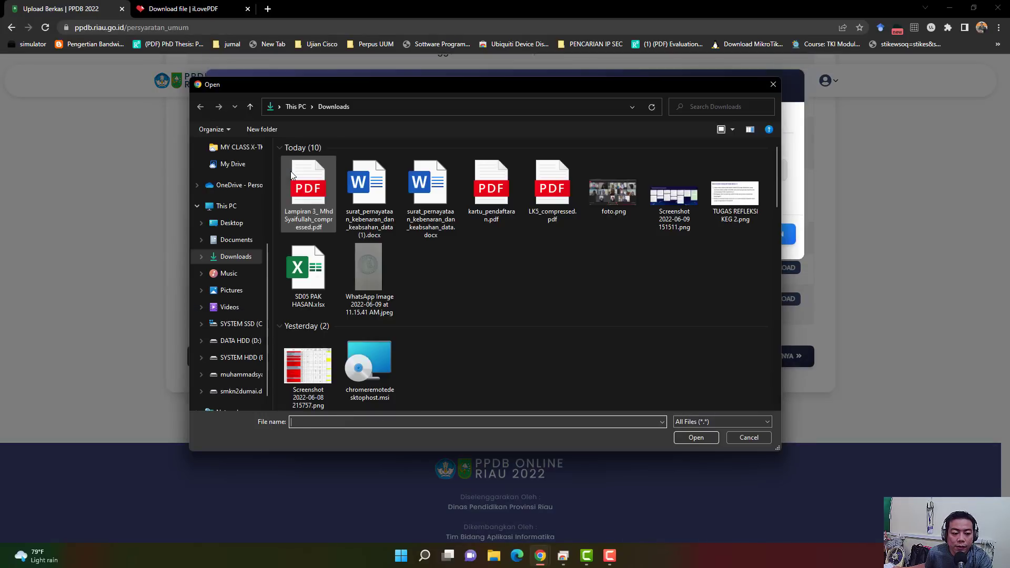
click(290, 171)
click(696, 437)
click(772, 232)
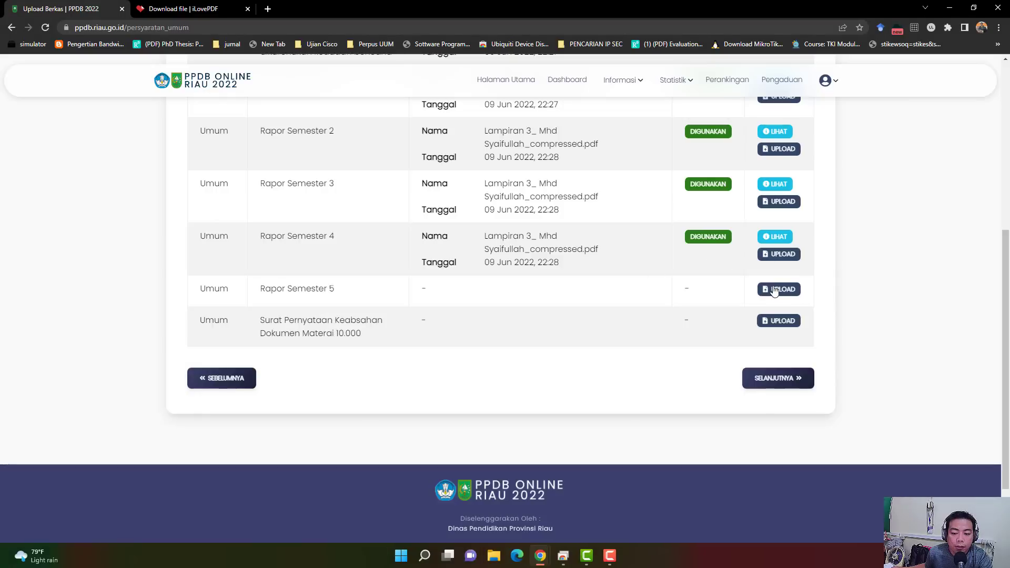
Step: Upload the compressed Lampiran 3 PDF as the Rapor Semester 5 document and save it
click(778, 289)
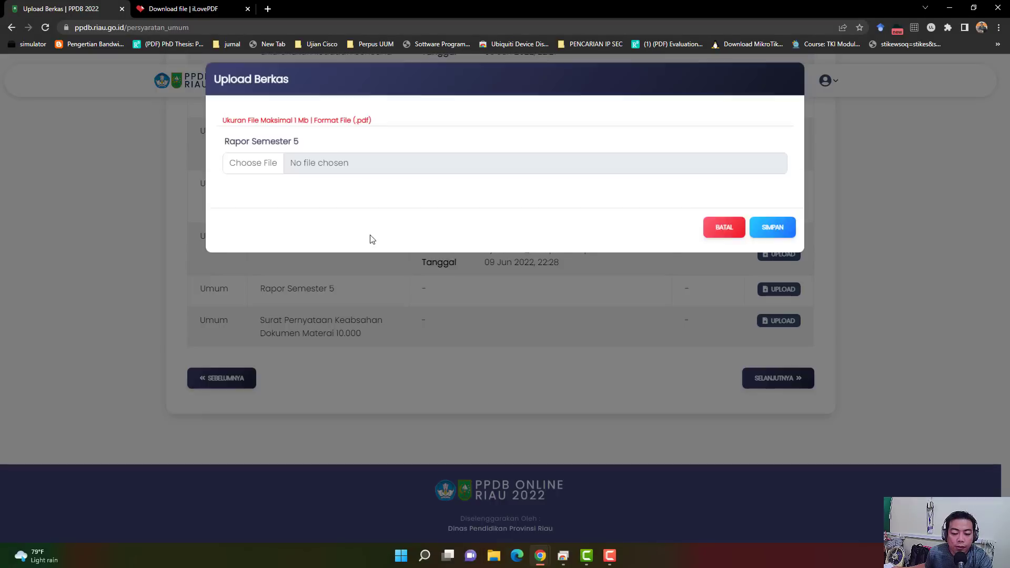
click(343, 169)
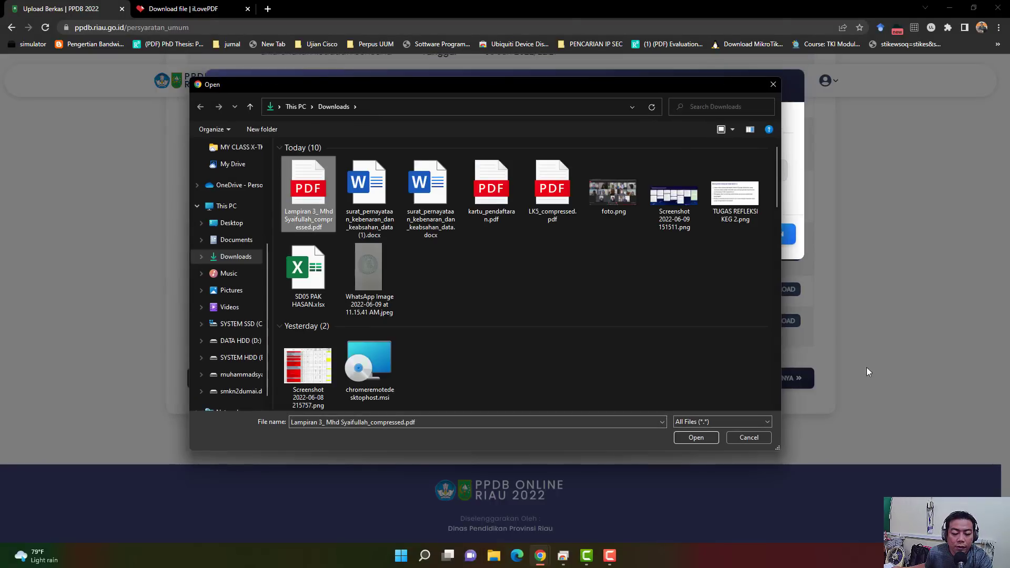
click(716, 438)
click(758, 239)
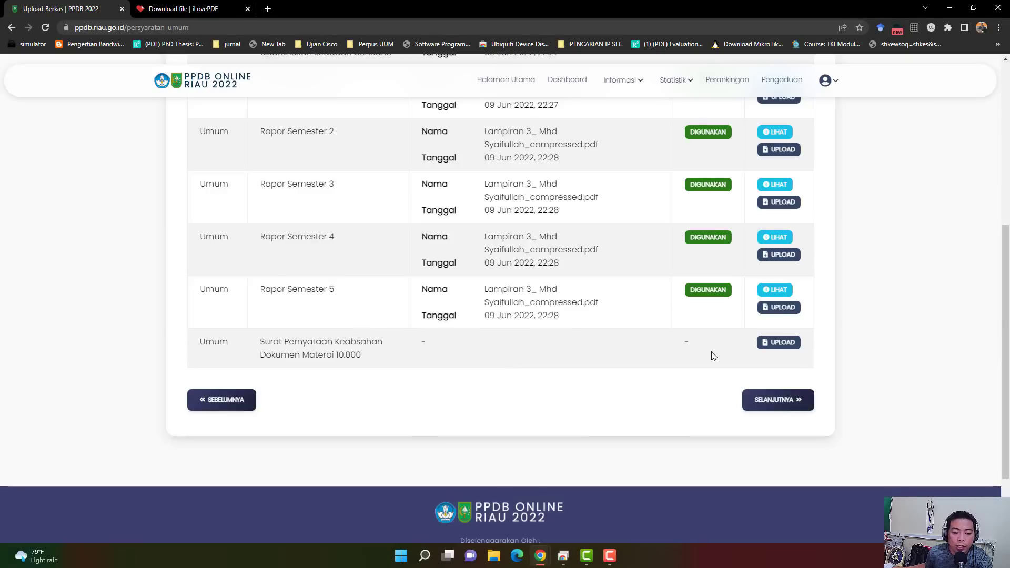
Step: Upload the compressed Lampiran 3 PDF as the Surat Pernyataan Keabsahan Dokumen Materai 10.000 and save it
click(774, 343)
click(289, 171)
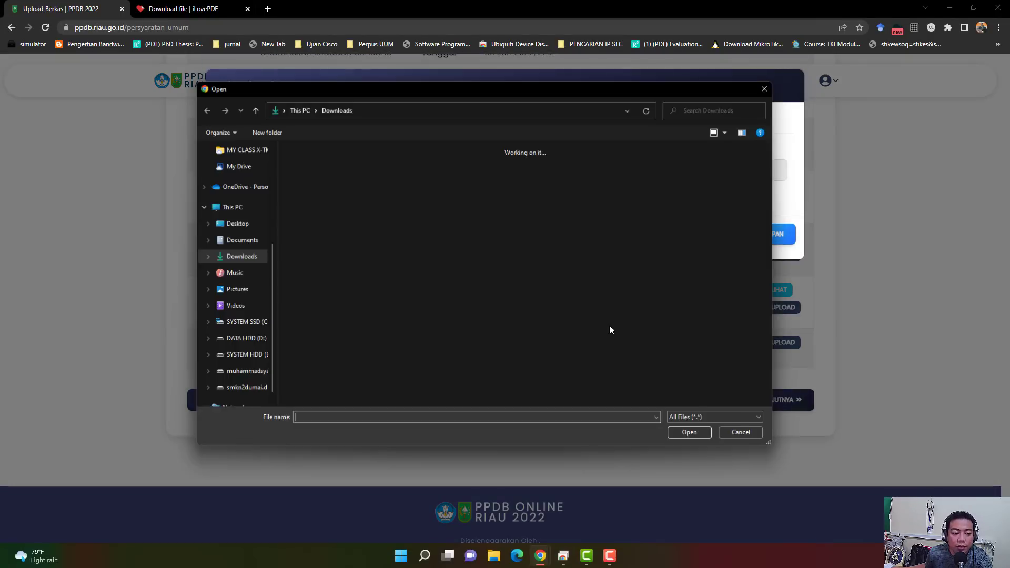
click(324, 185)
click(702, 440)
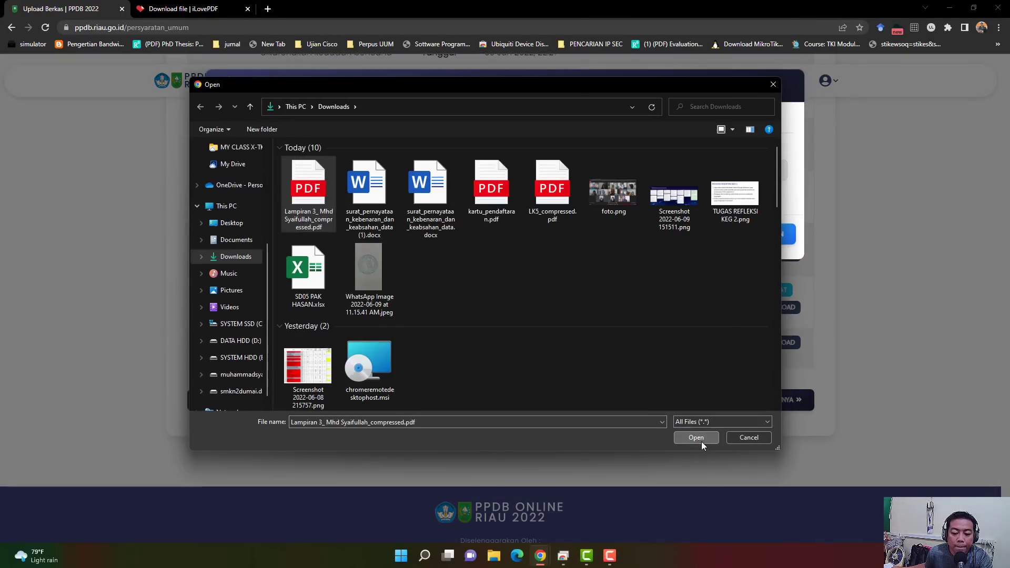
click(772, 234)
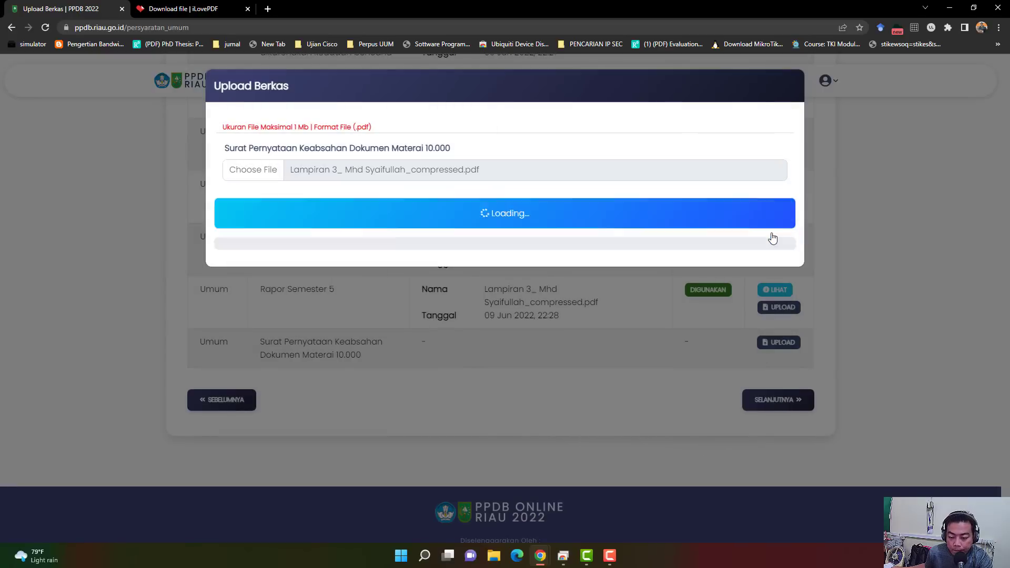
scroll(805, 293, down, 3)
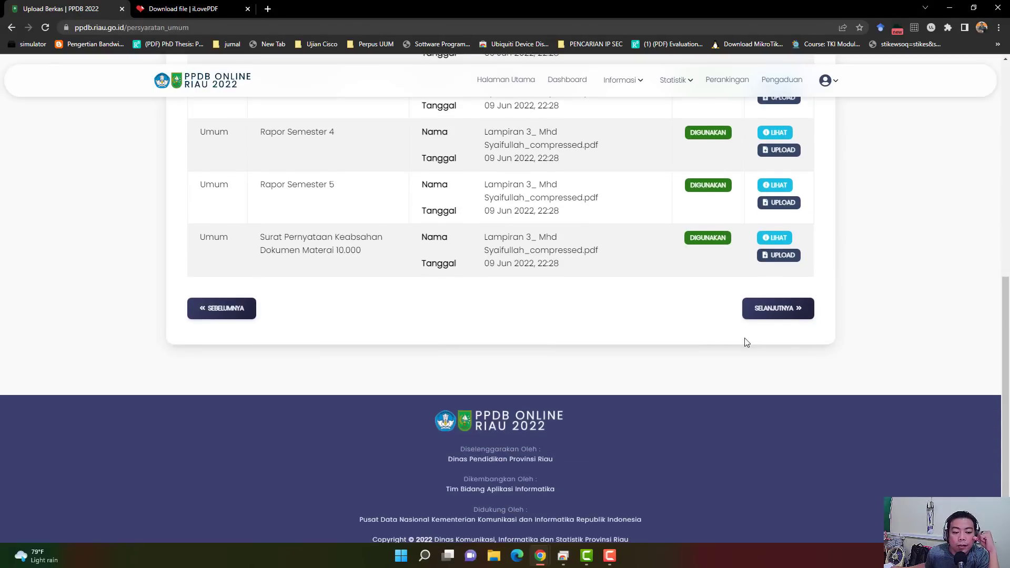
Step: Proceed to the school selection and choose SMK, SMKN 2 DUMAI and the Nilai (Jalur prestasi nilai untuk SMK) track
click(768, 322)
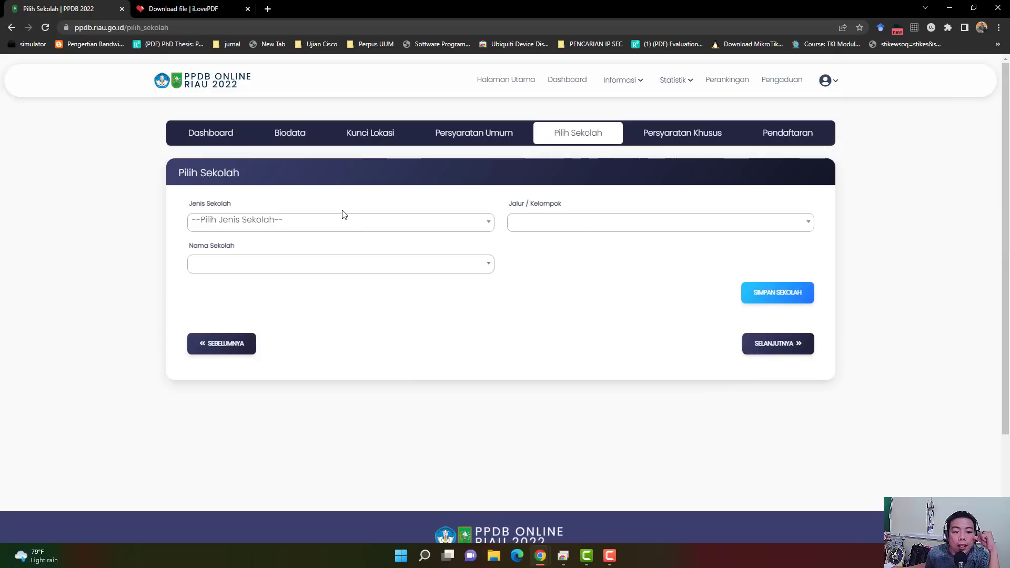
click(327, 223)
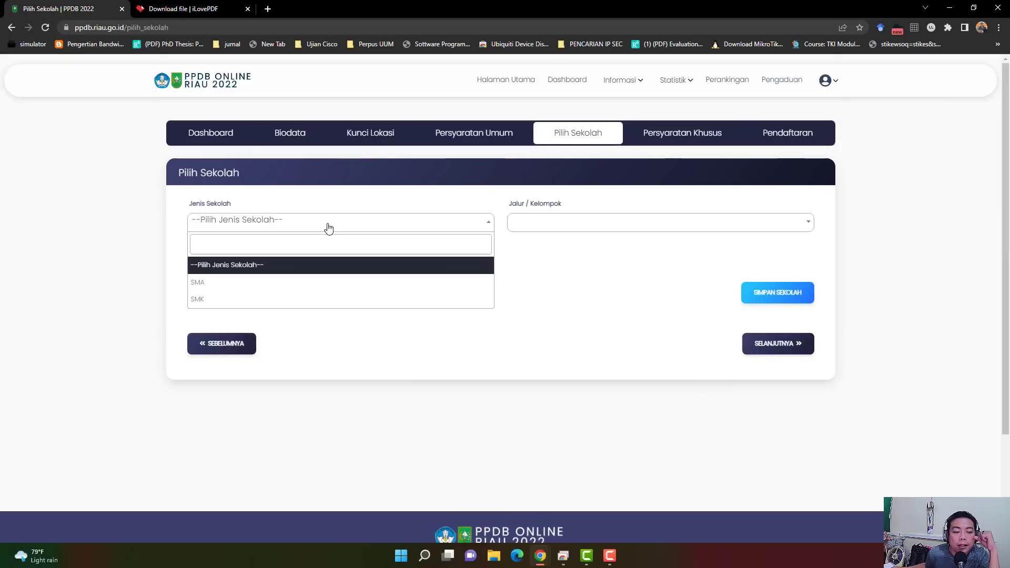
click(261, 300)
click(282, 262)
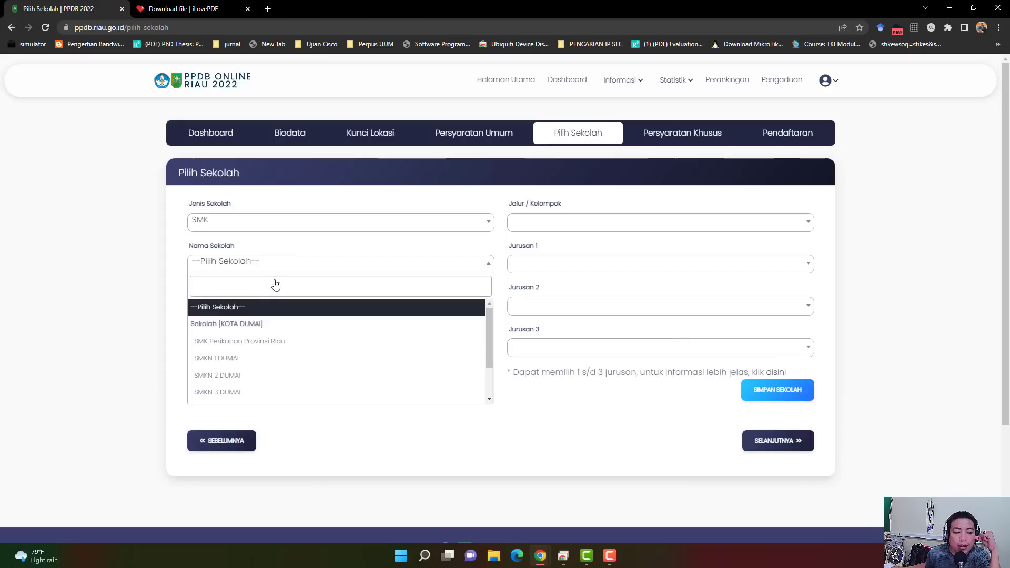
click(264, 375)
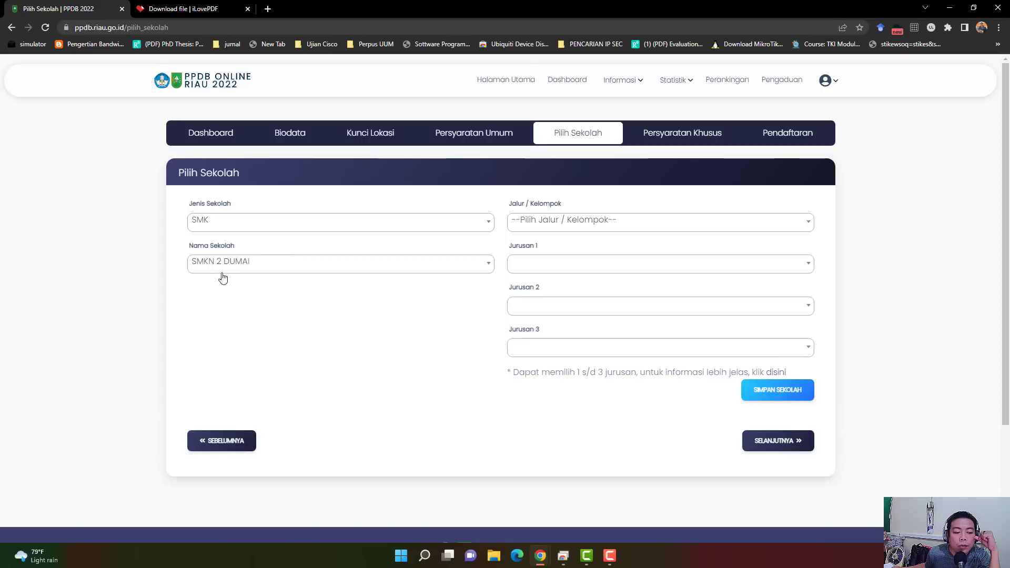
click(584, 223)
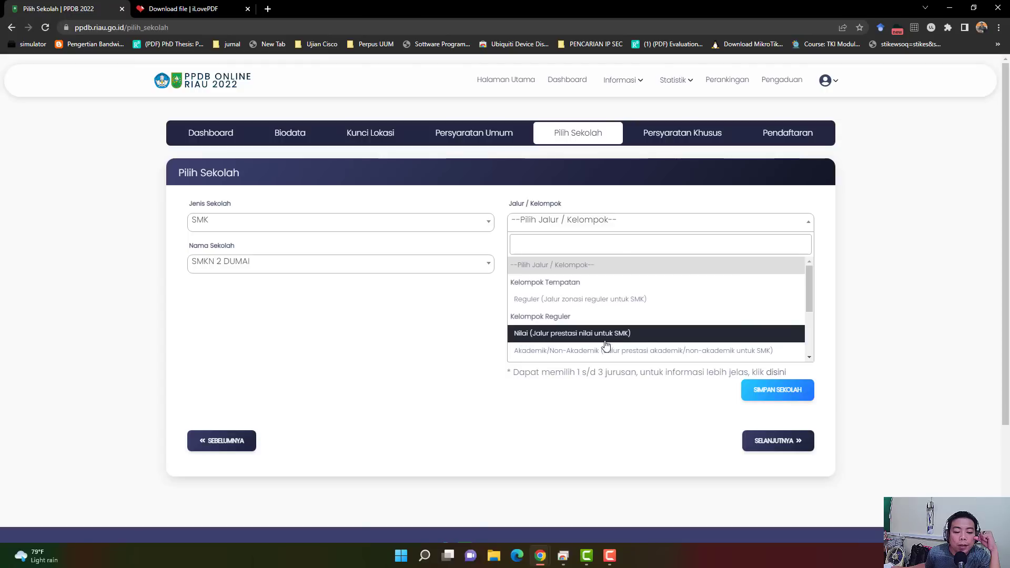
click(653, 339)
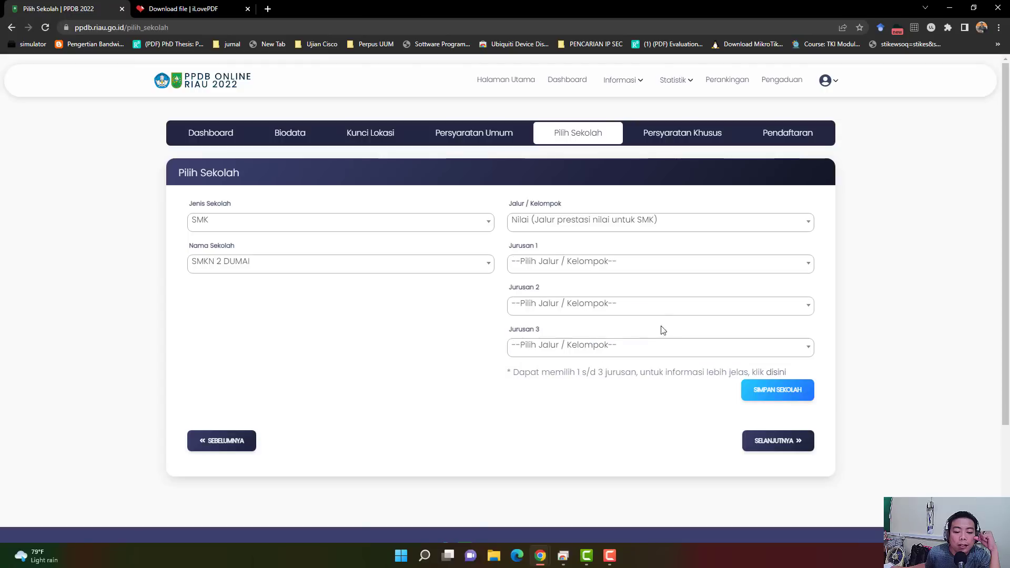
Step: Set Jurusan 1 to Teknik Elektronika, Jurusan 2 to Teknik Pengelasan dan Fabrikasi Logam and Jurusan 3 to Teknik Geospasial
click(595, 269)
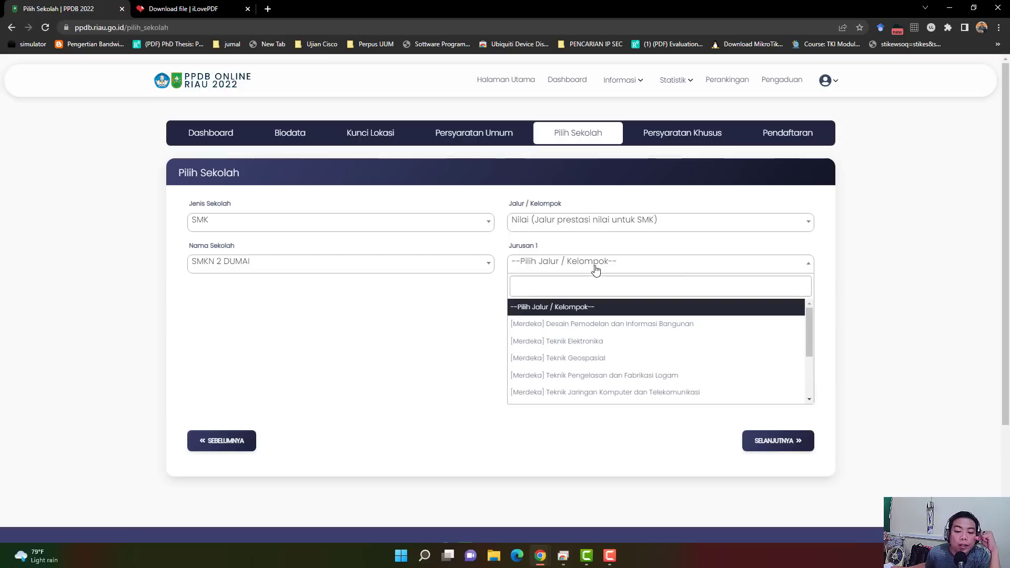
click(595, 342)
click(635, 310)
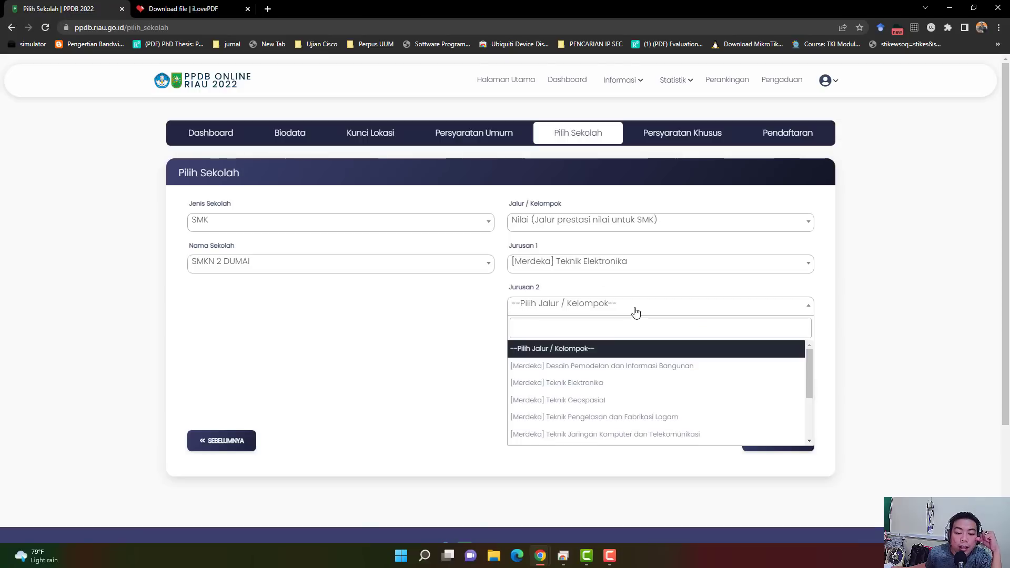
click(605, 416)
click(628, 347)
scroll(620, 363, down, 1)
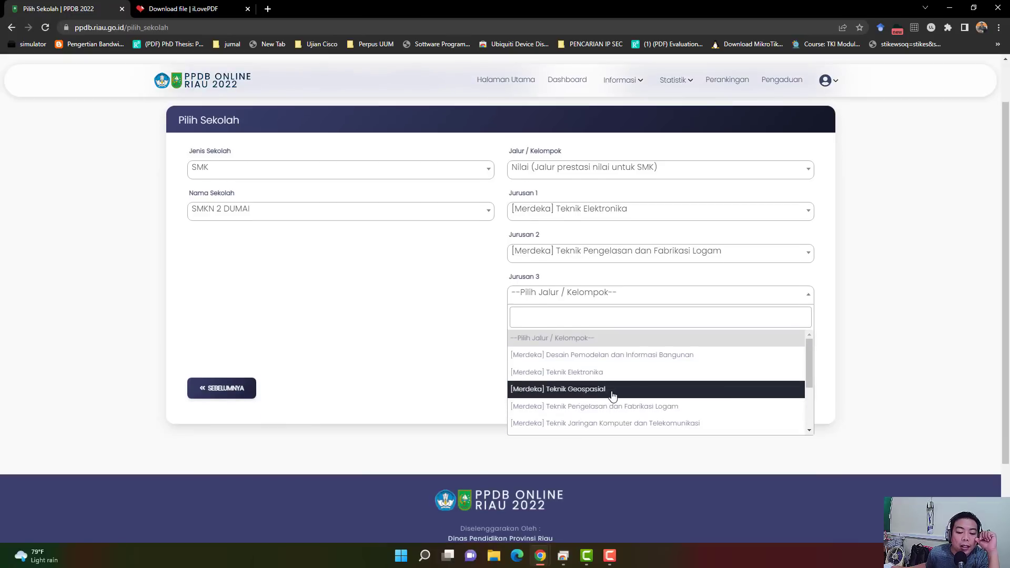
click(615, 390)
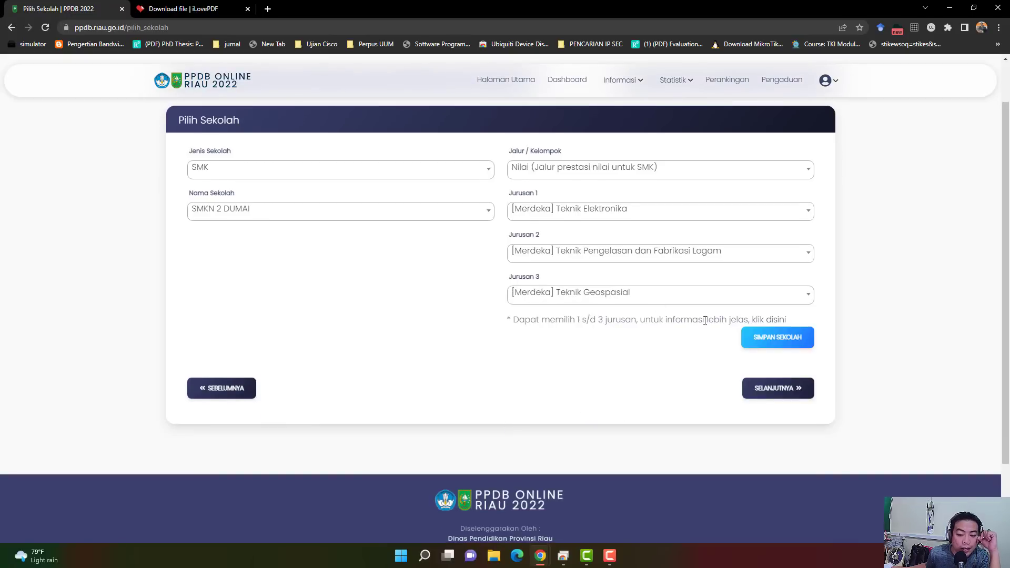
click(756, 340)
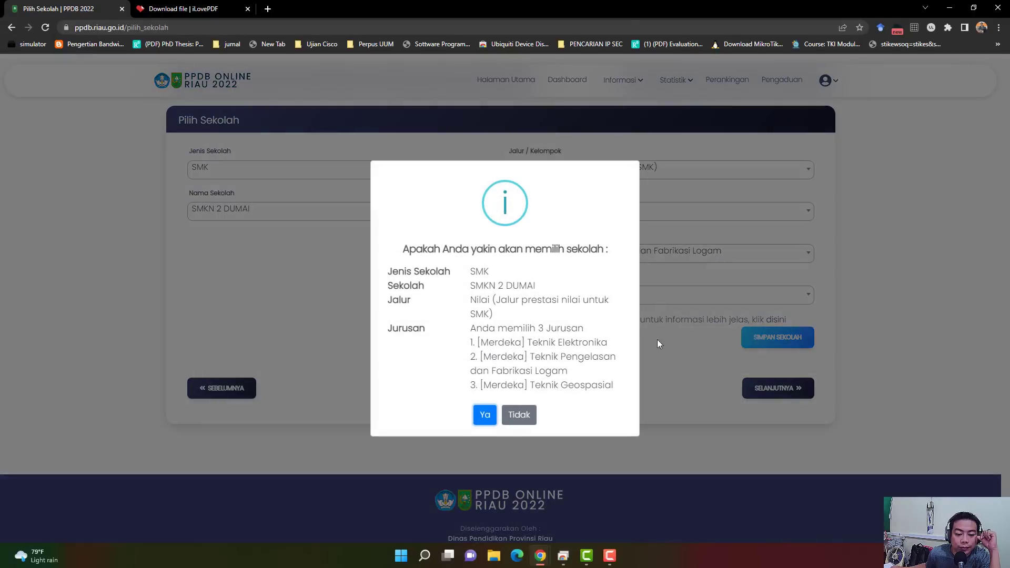
drag(402, 250, 540, 416)
click(531, 415)
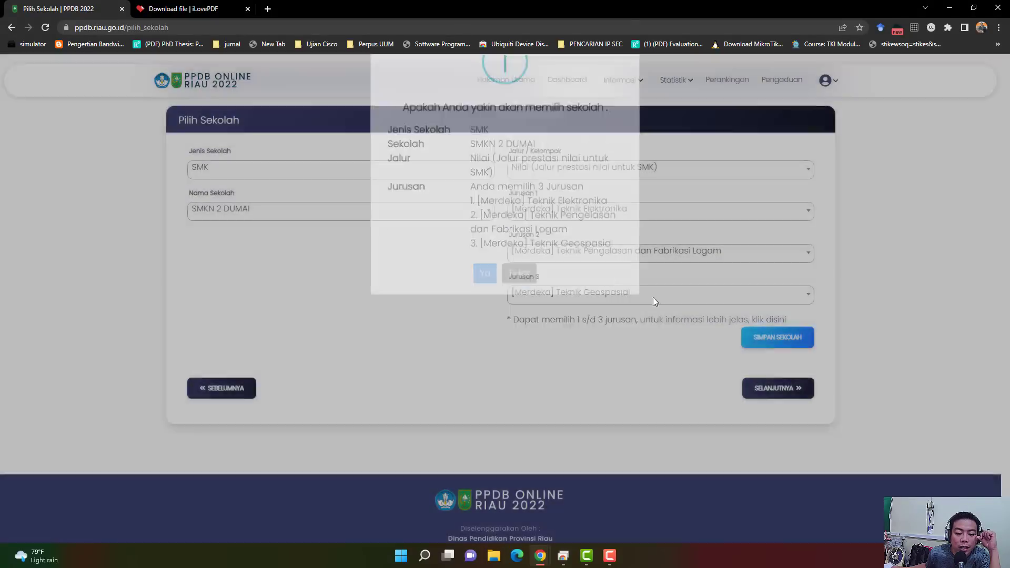
Step: Change Jurusan 1 to Teknik Jaringan Komputer dan Telekomunikasi and Jurusan 2 to Teknik Elektronika
click(664, 253)
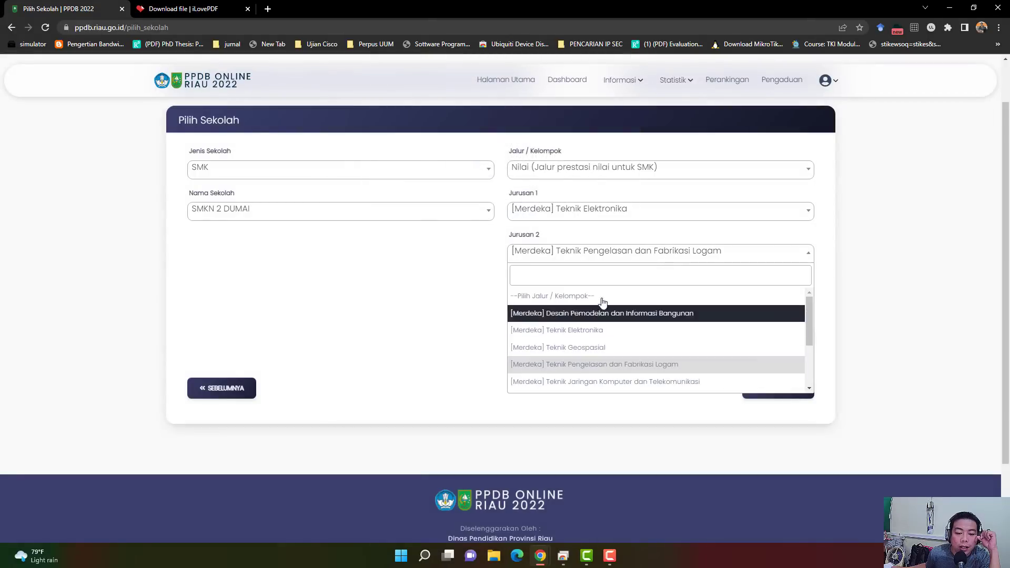
click(626, 217)
click(625, 217)
click(626, 217)
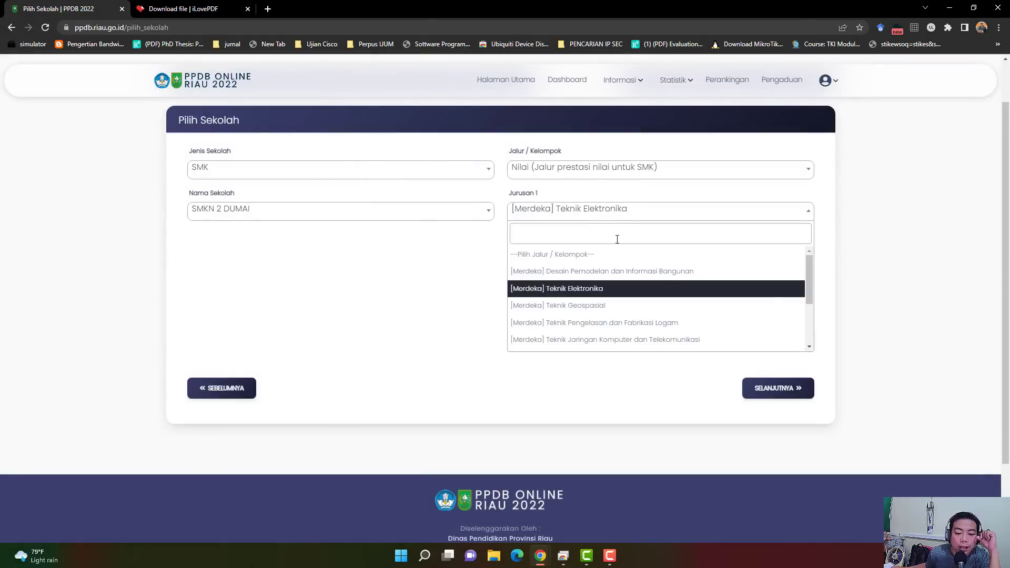
click(598, 339)
click(641, 261)
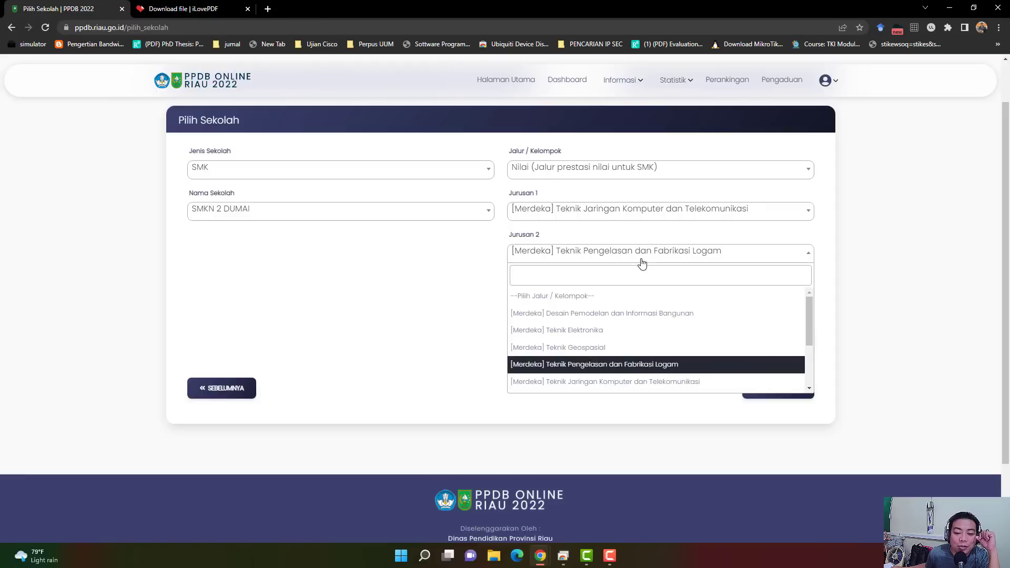
click(624, 329)
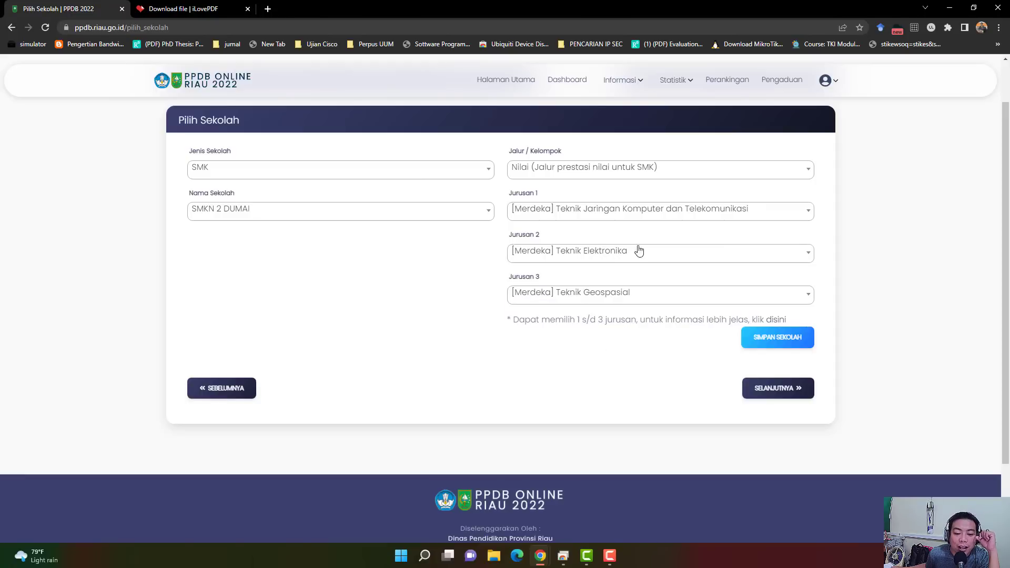
Step: Save and confirm the school selection, and check the resulting school, track and majors entry
click(768, 346)
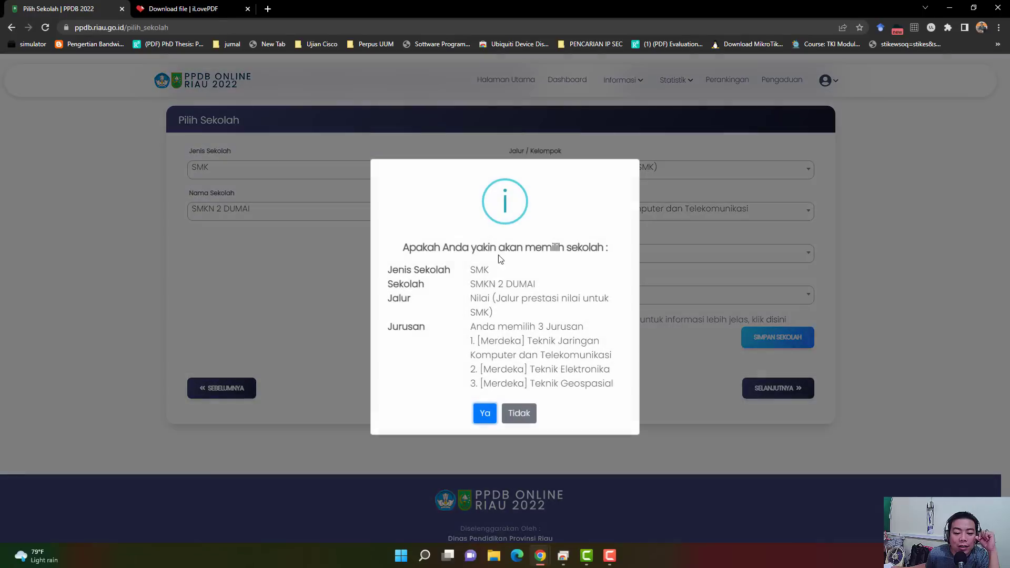
click(488, 414)
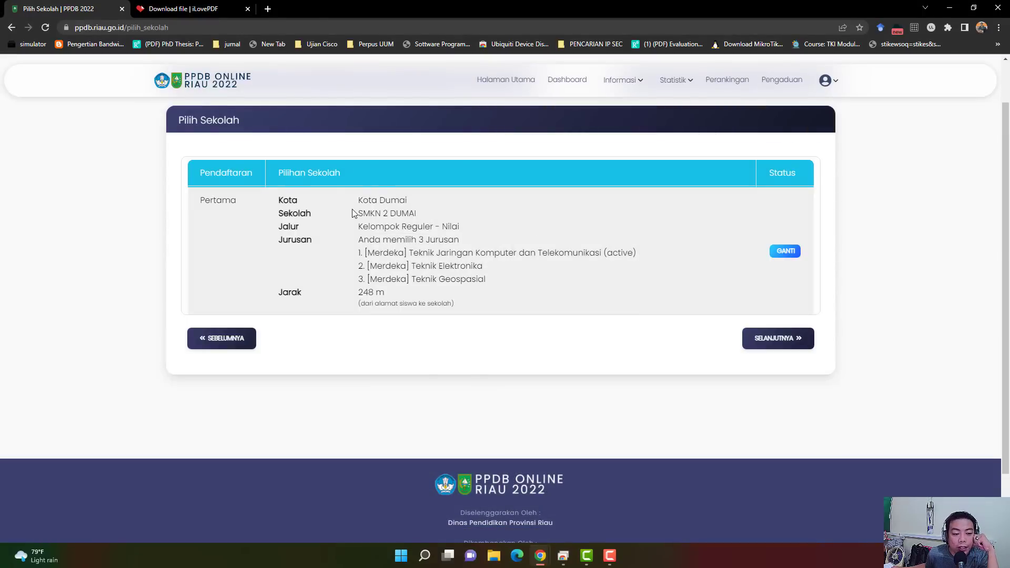
drag(352, 209, 467, 309)
click(472, 310)
Step: Continue past the special requirements to the registration summary and review the chosen school and submitted requirements
click(765, 341)
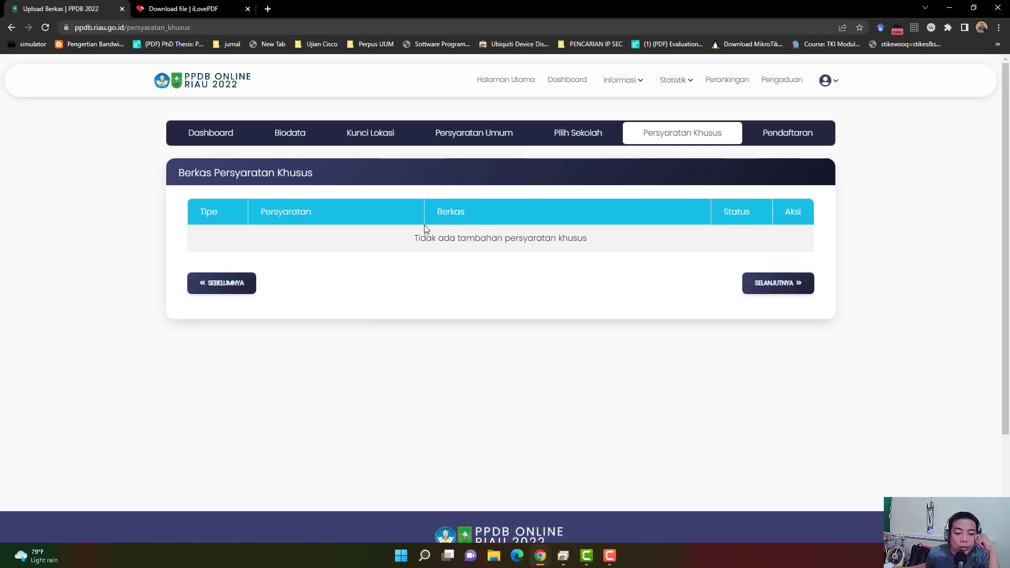
drag(411, 239, 586, 247)
click(675, 225)
click(780, 284)
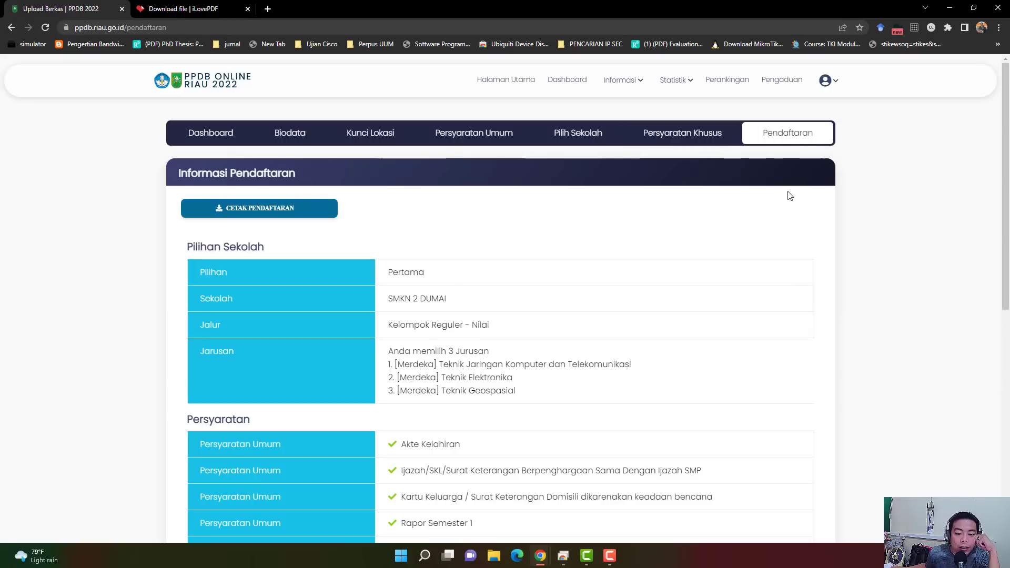
scroll(533, 292, down, 7)
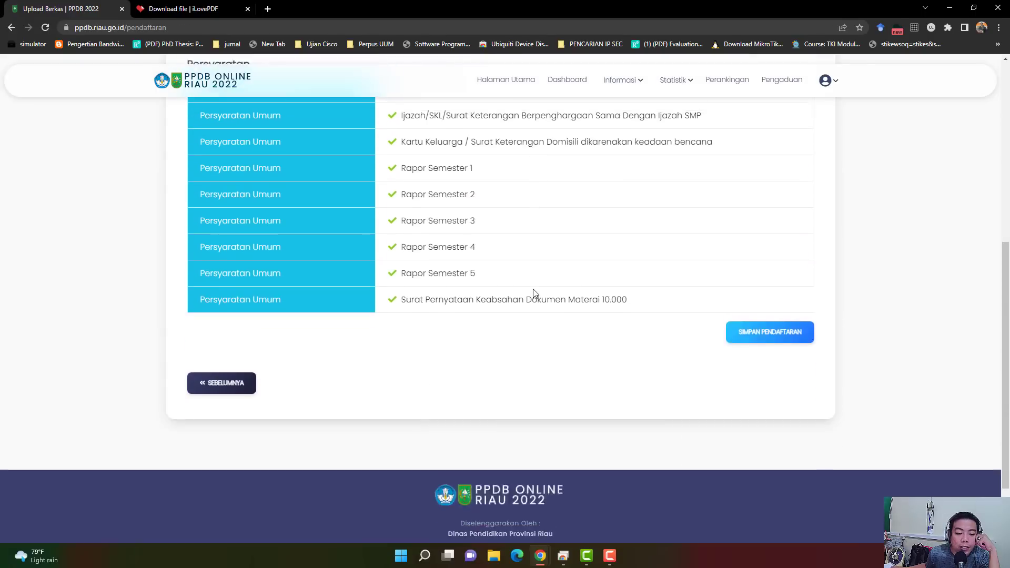
scroll(533, 293, up, 7)
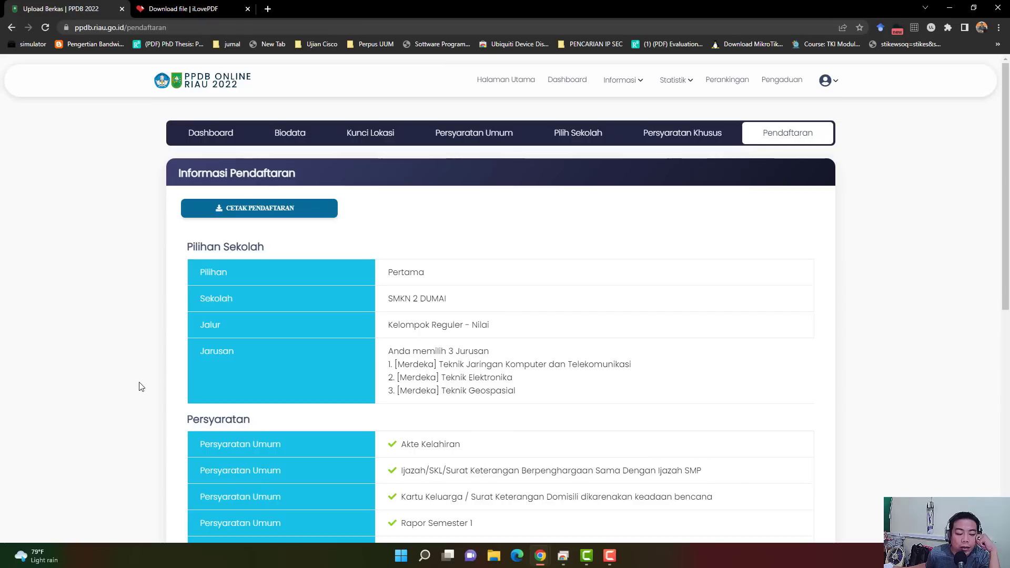
Step: Download the registration card PDF, check its heading and verification status, and close it
click(275, 209)
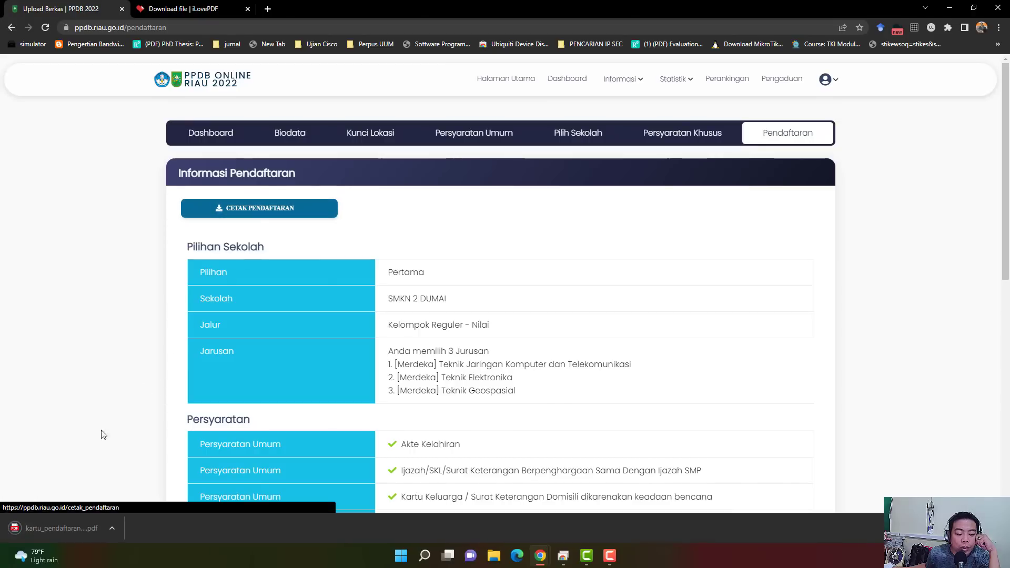
click(87, 528)
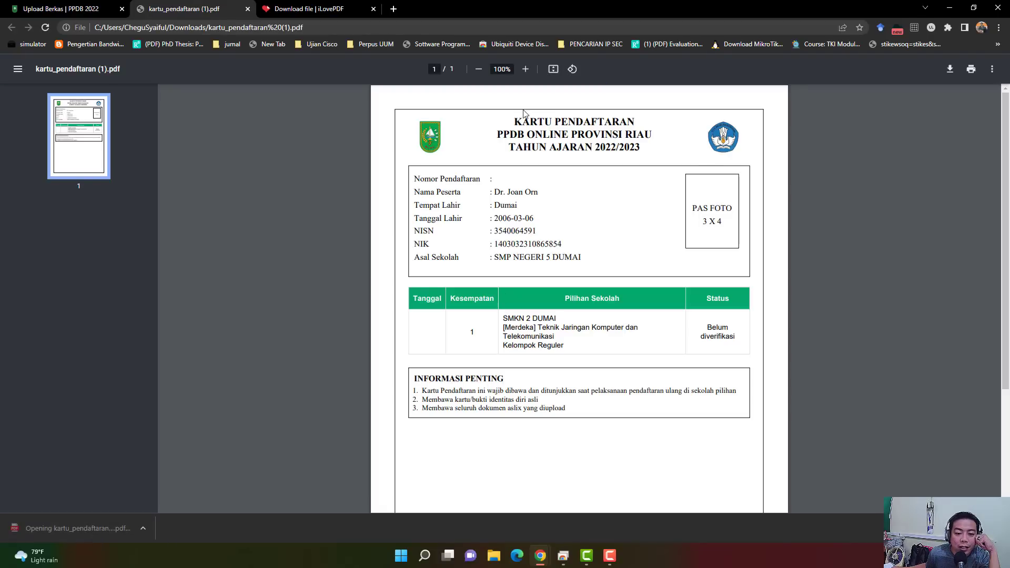
drag(523, 112, 644, 150)
click(691, 220)
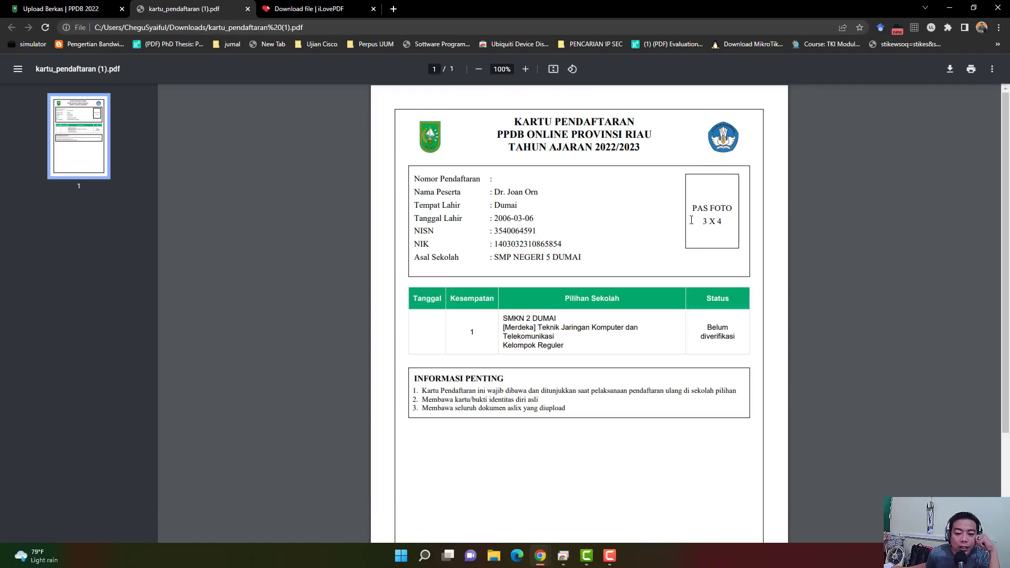
drag(699, 330, 736, 332)
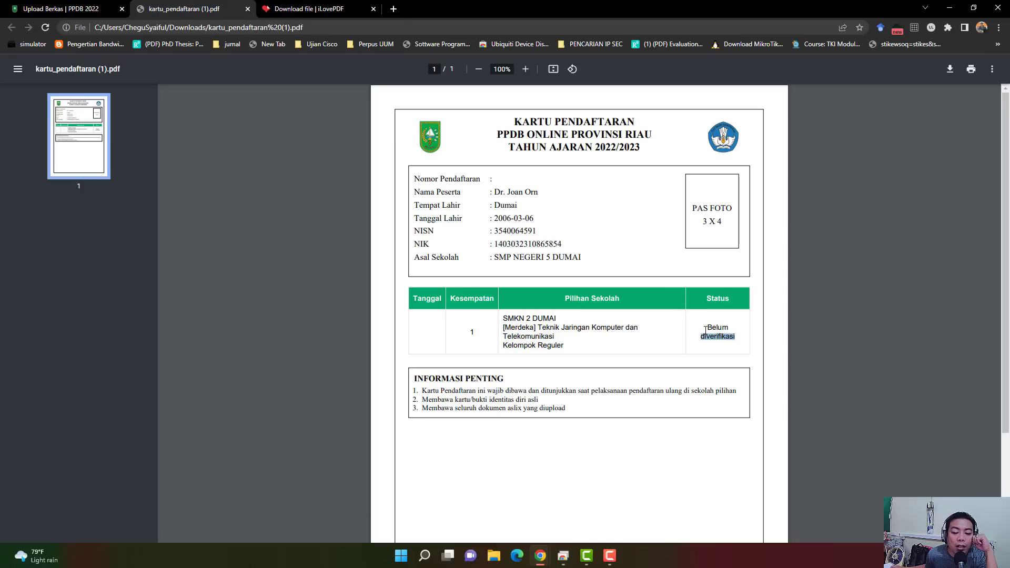
drag(705, 329, 739, 338)
click(740, 338)
click(248, 9)
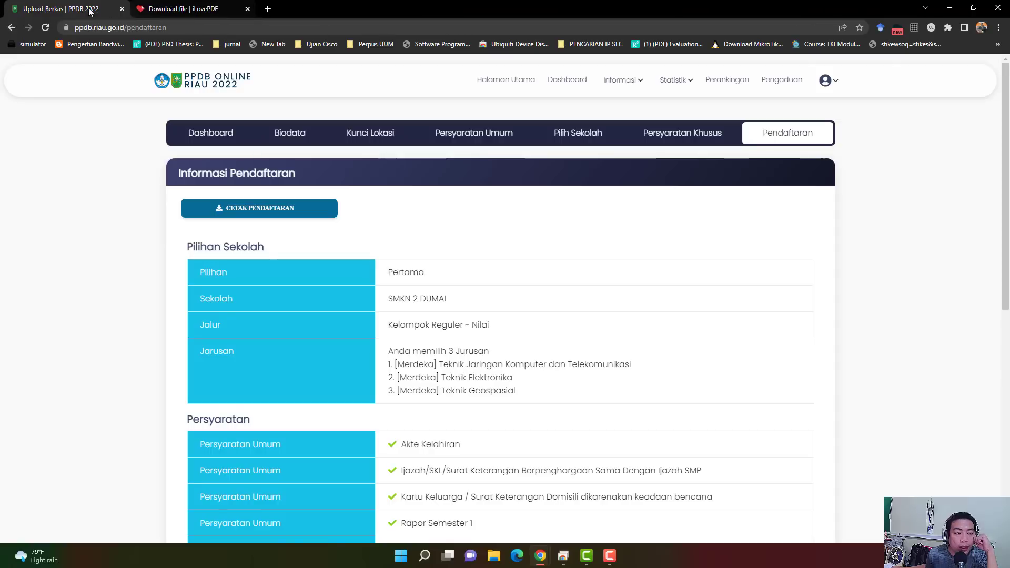
Step: Submit the registration, reading both terms and agreeing to the PPDB terms and conditions before saving
scroll(377, 298, down, 8)
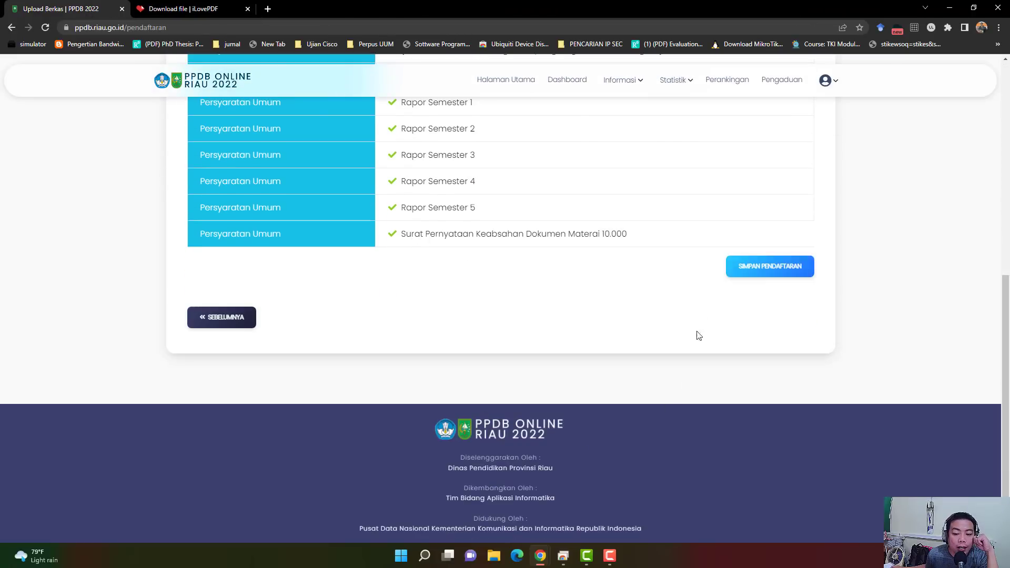
click(736, 266)
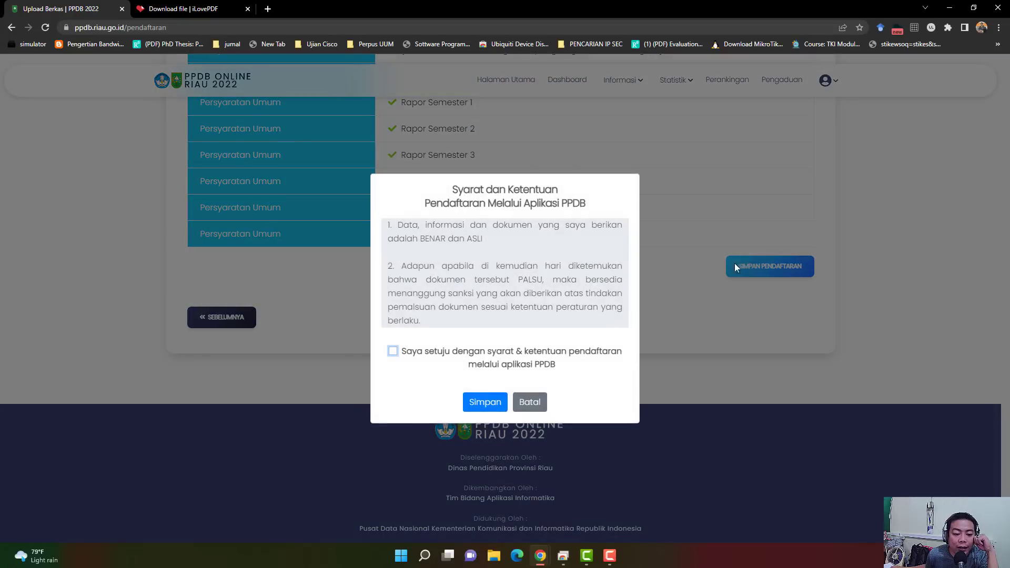
drag(385, 226, 528, 245)
click(529, 245)
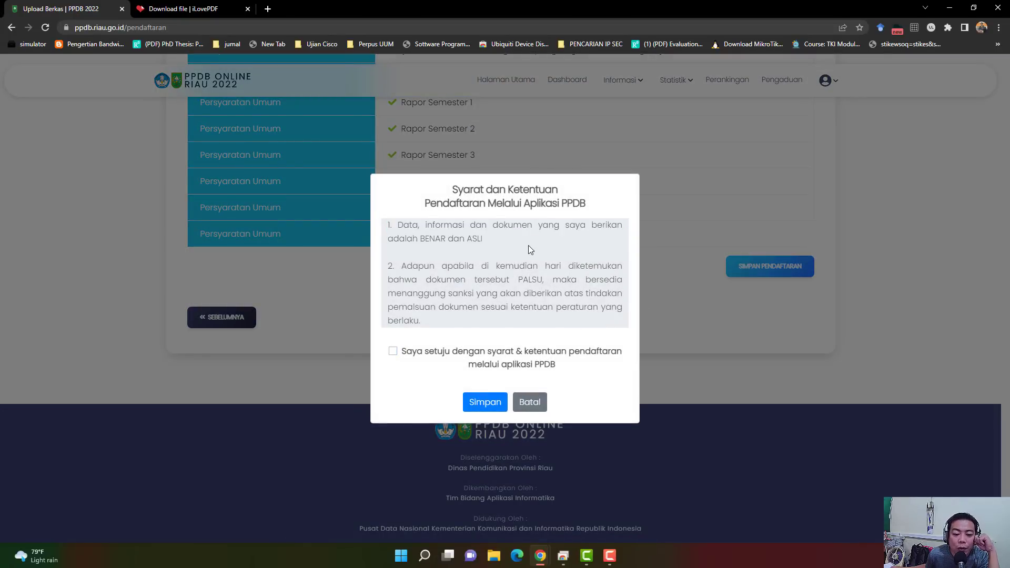
drag(501, 243, 379, 230)
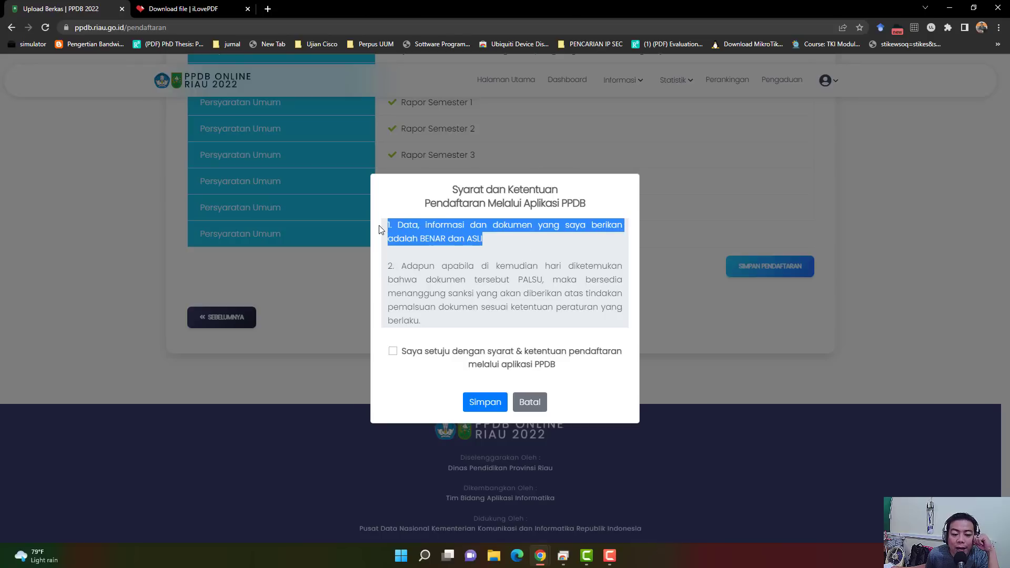
drag(386, 268, 531, 323)
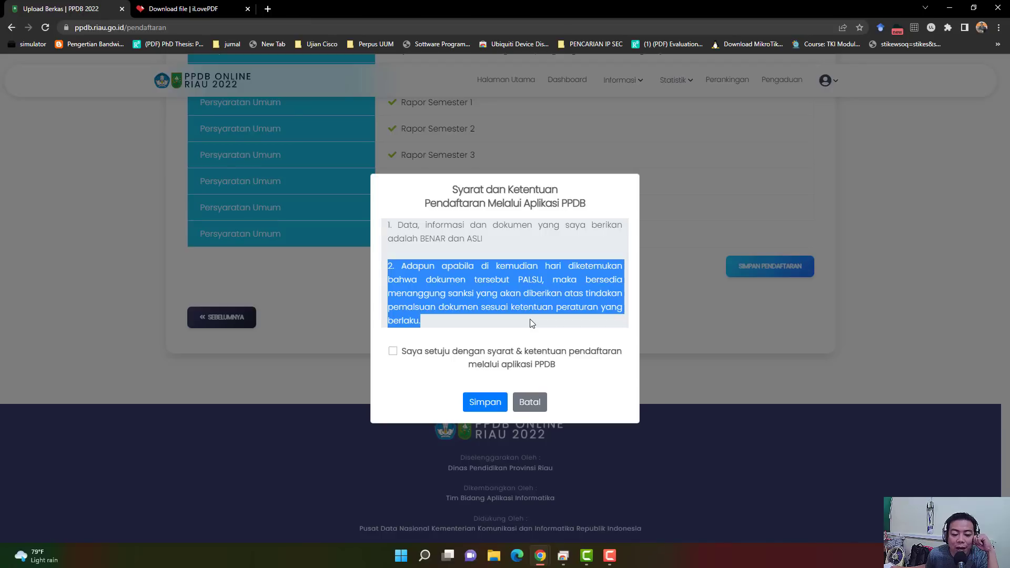
click(392, 351)
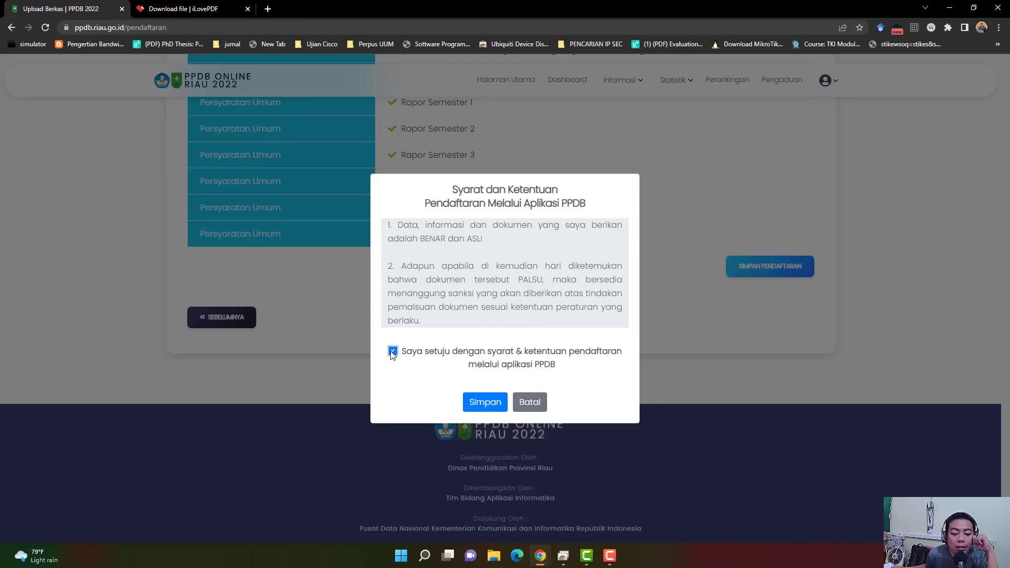
click(481, 405)
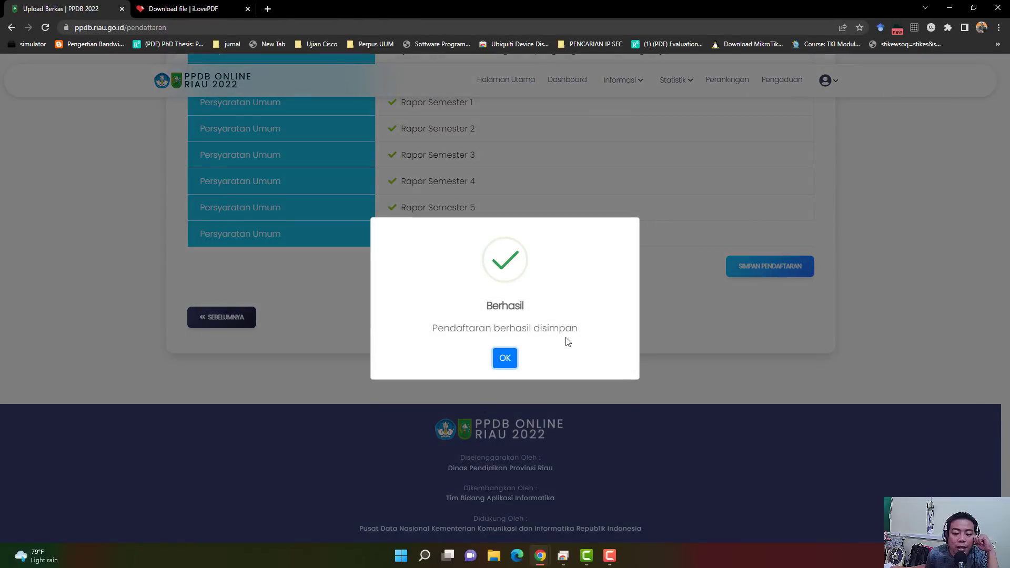
click(498, 358)
Step: Return to the dashboard and examine the activity stages from Pra-Pendaftaran through Ranking
scroll(488, 357, up, 8)
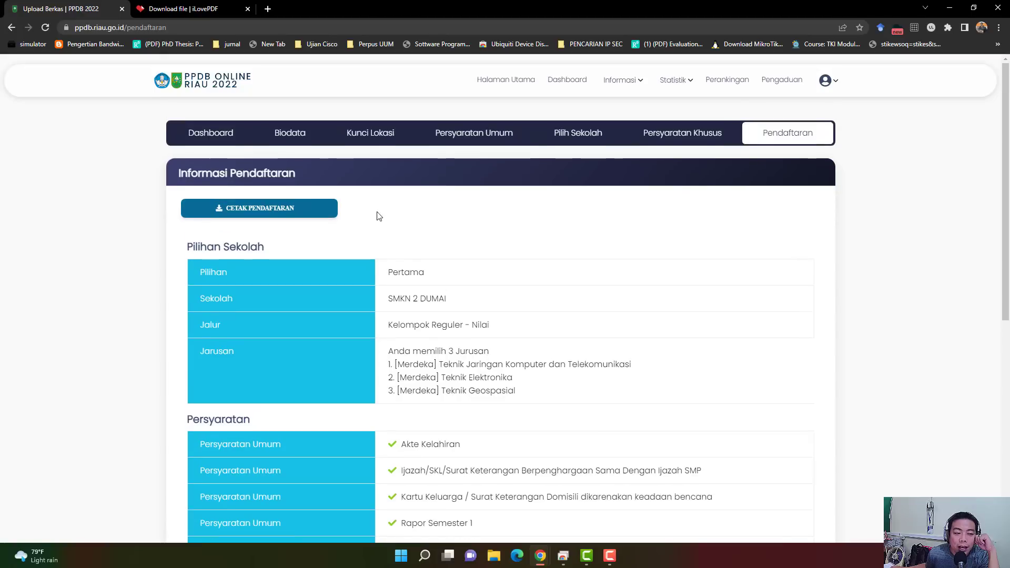
click(227, 136)
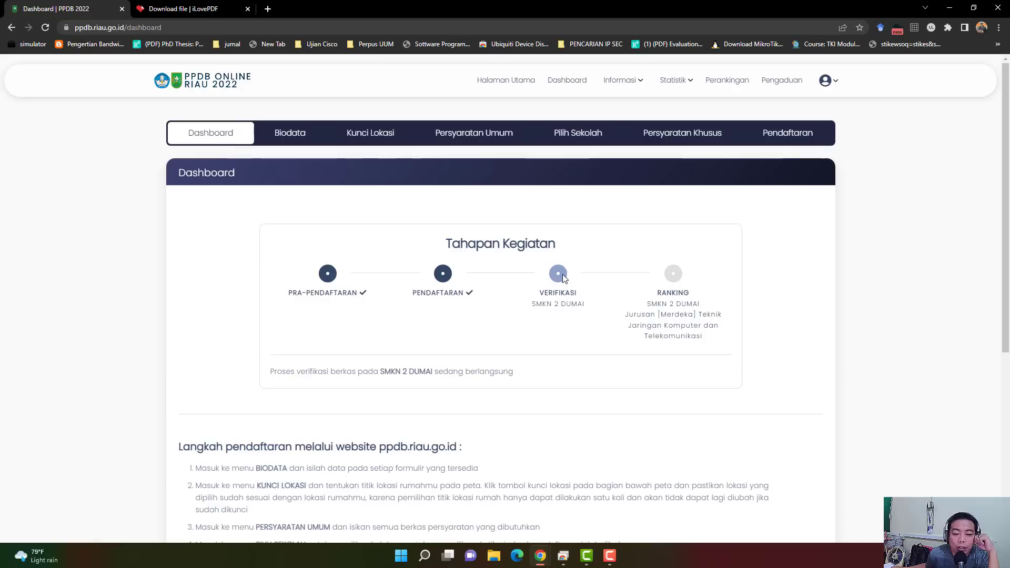
double_click(522, 254)
double_click(522, 254)
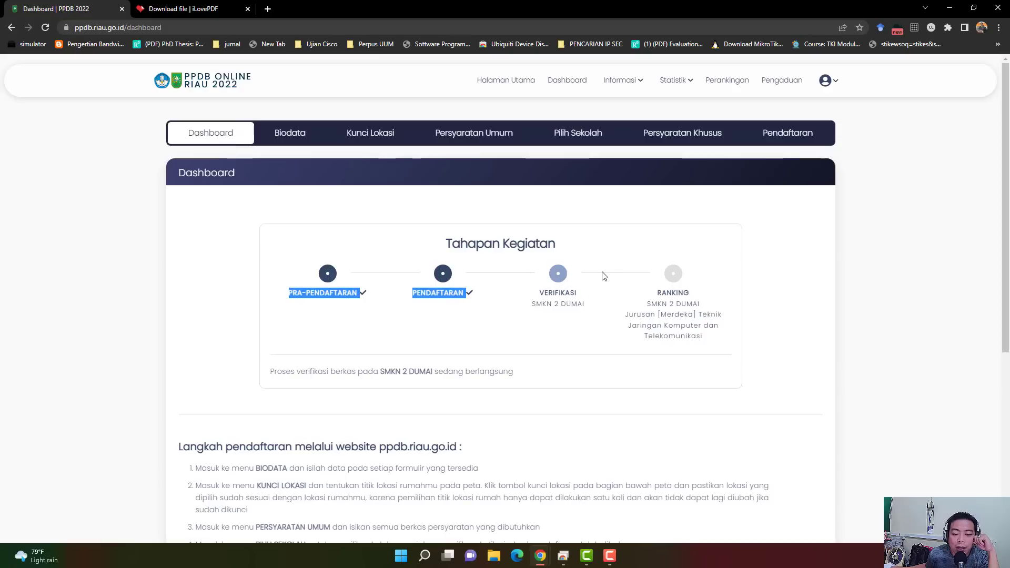
click(600, 273)
mouse_move(622, 239)
mouse_down()
mouse_move(709, 343)
mouse_move(662, 323)
mouse_move(625, 254)
mouse_up()
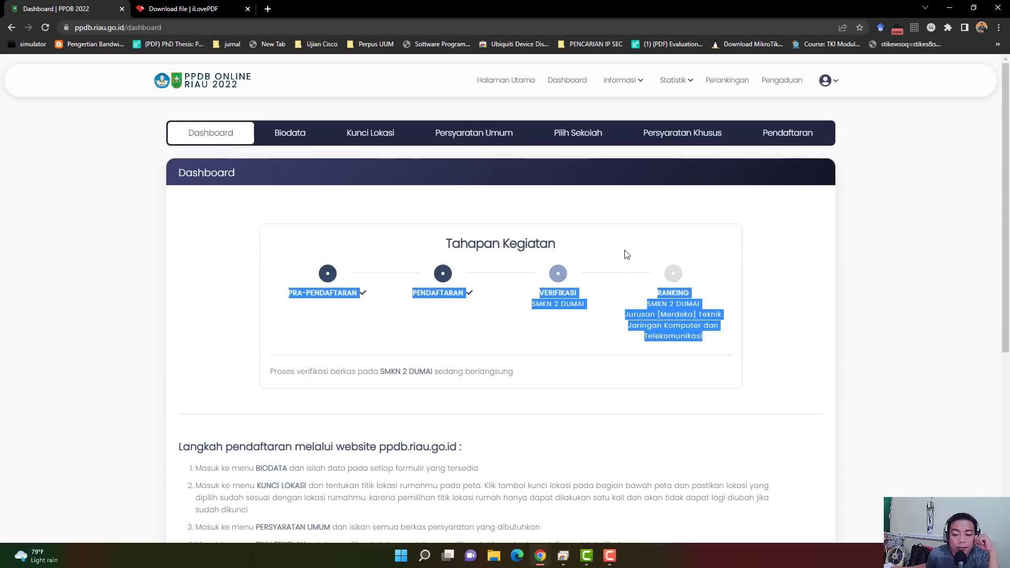
click(626, 254)
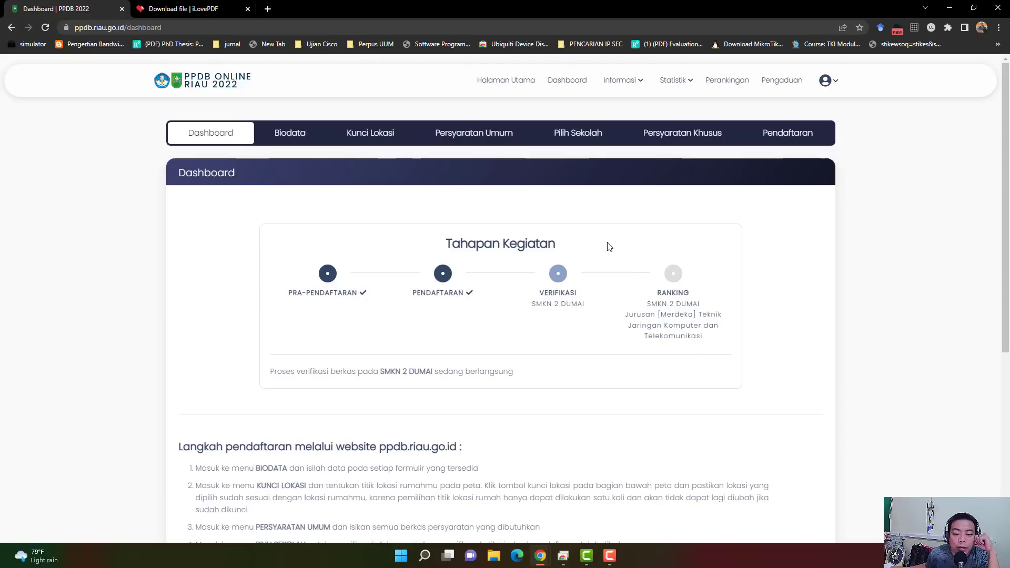